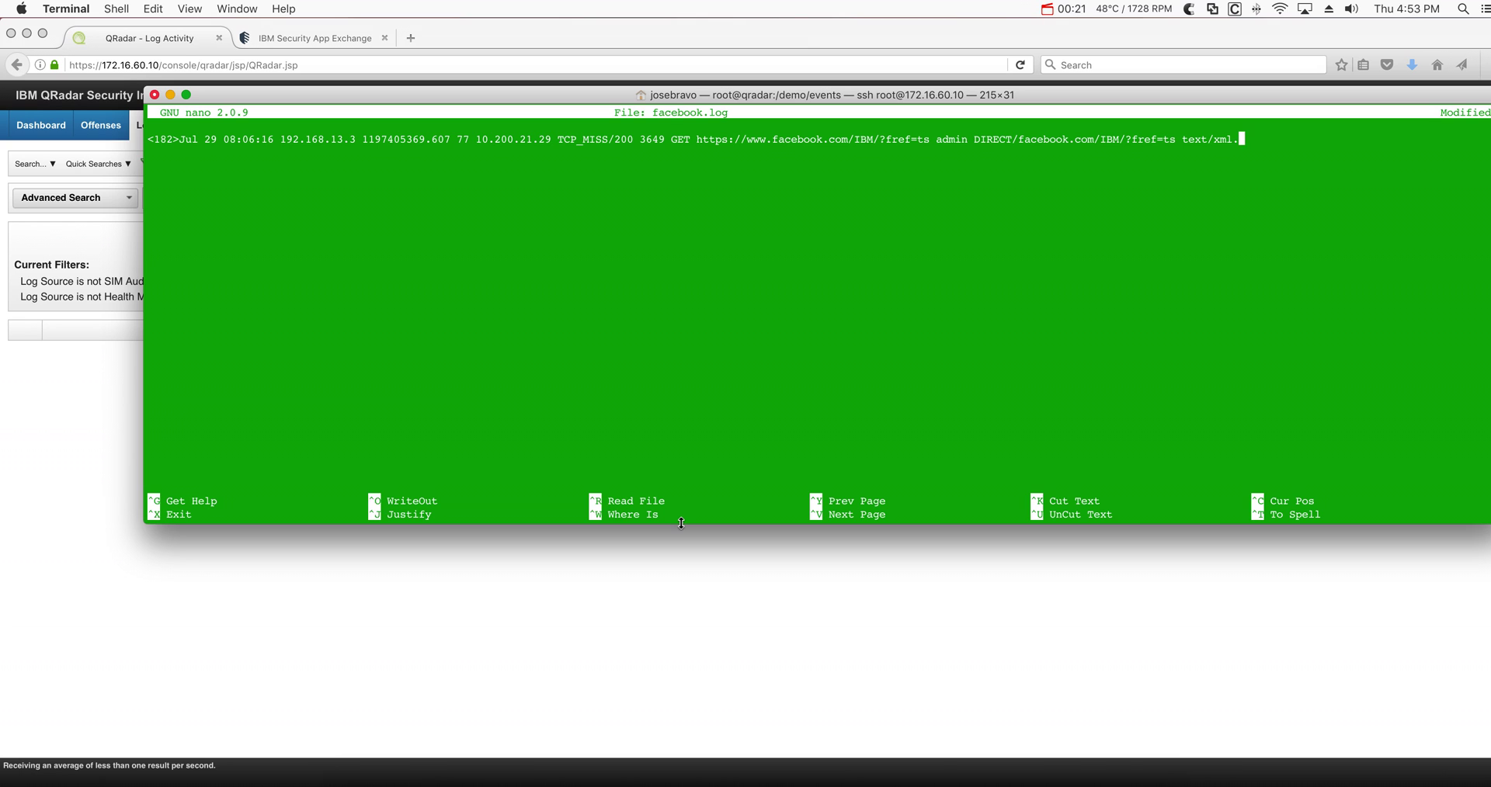
# Save the edited log under the name facebook.log and exit the nano editor
pyautogui.hotkey('ctrl', 'o')
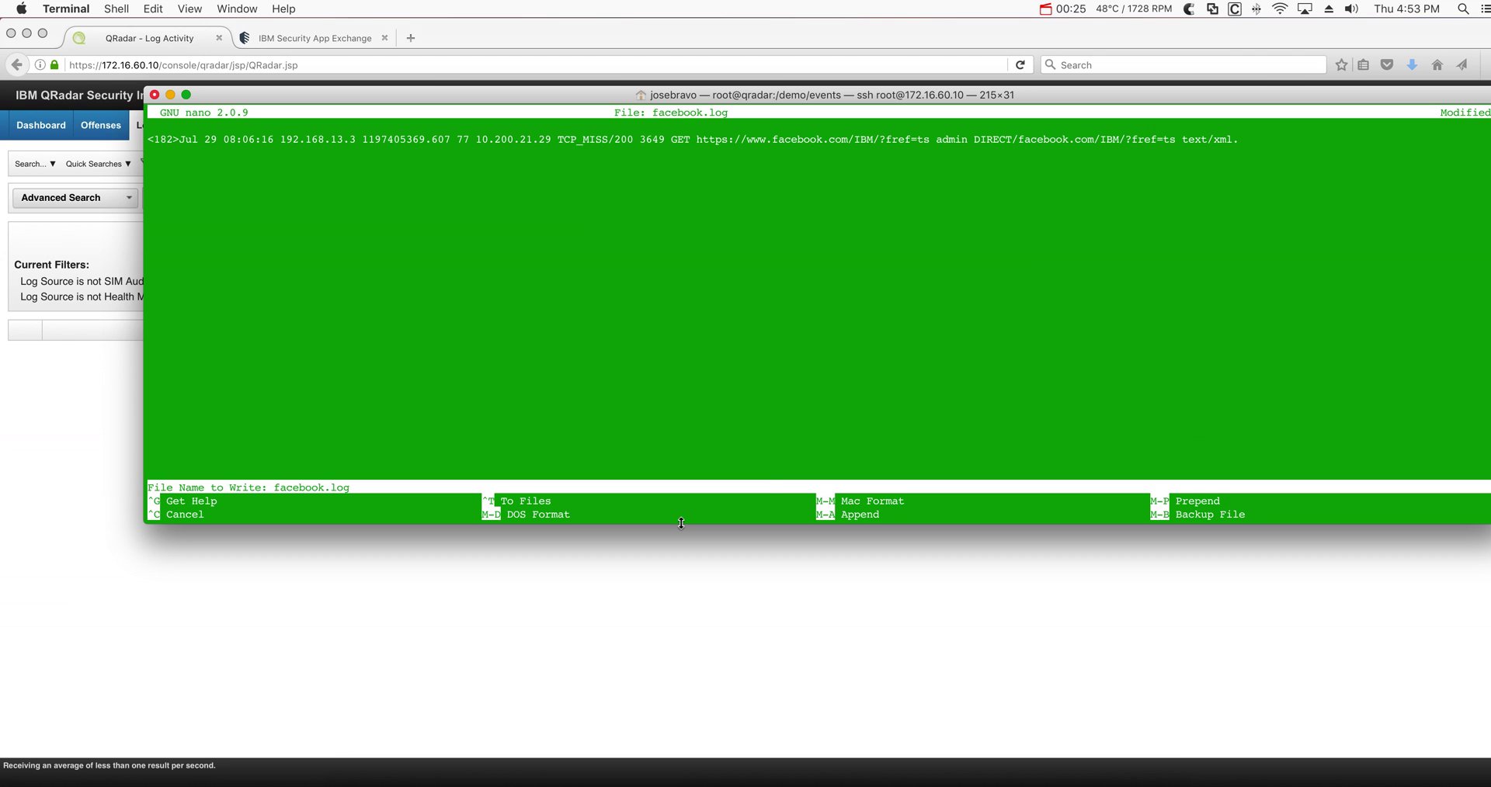
pyautogui.press('Return')
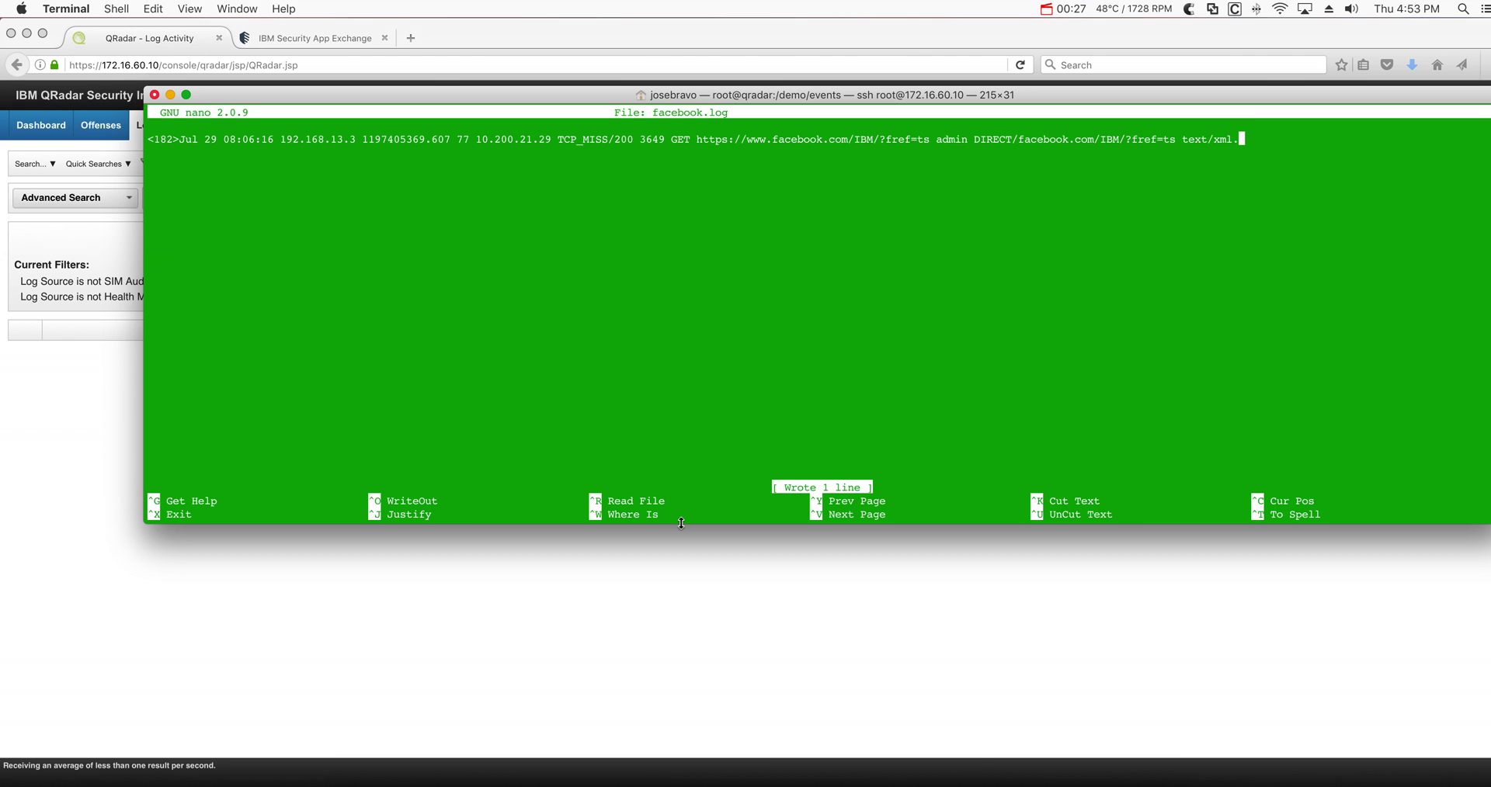
pyautogui.hotkey('ctrl', 'x')
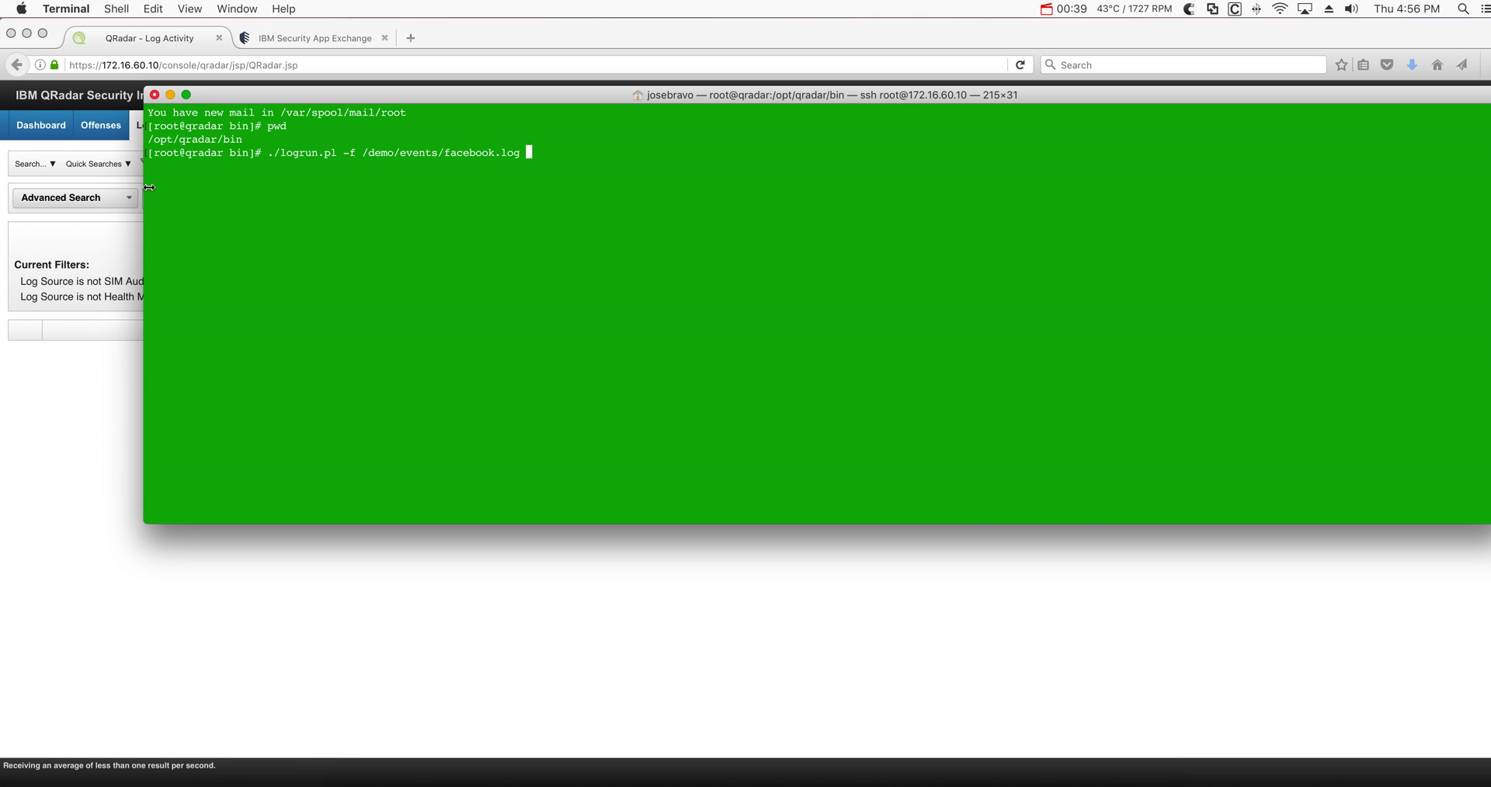
# Run ./logrun.pl on /demo/events/facebook.log at 10 messages per second and switch to QRadar's Log Activity in Firefox
pyautogui.press('Return')
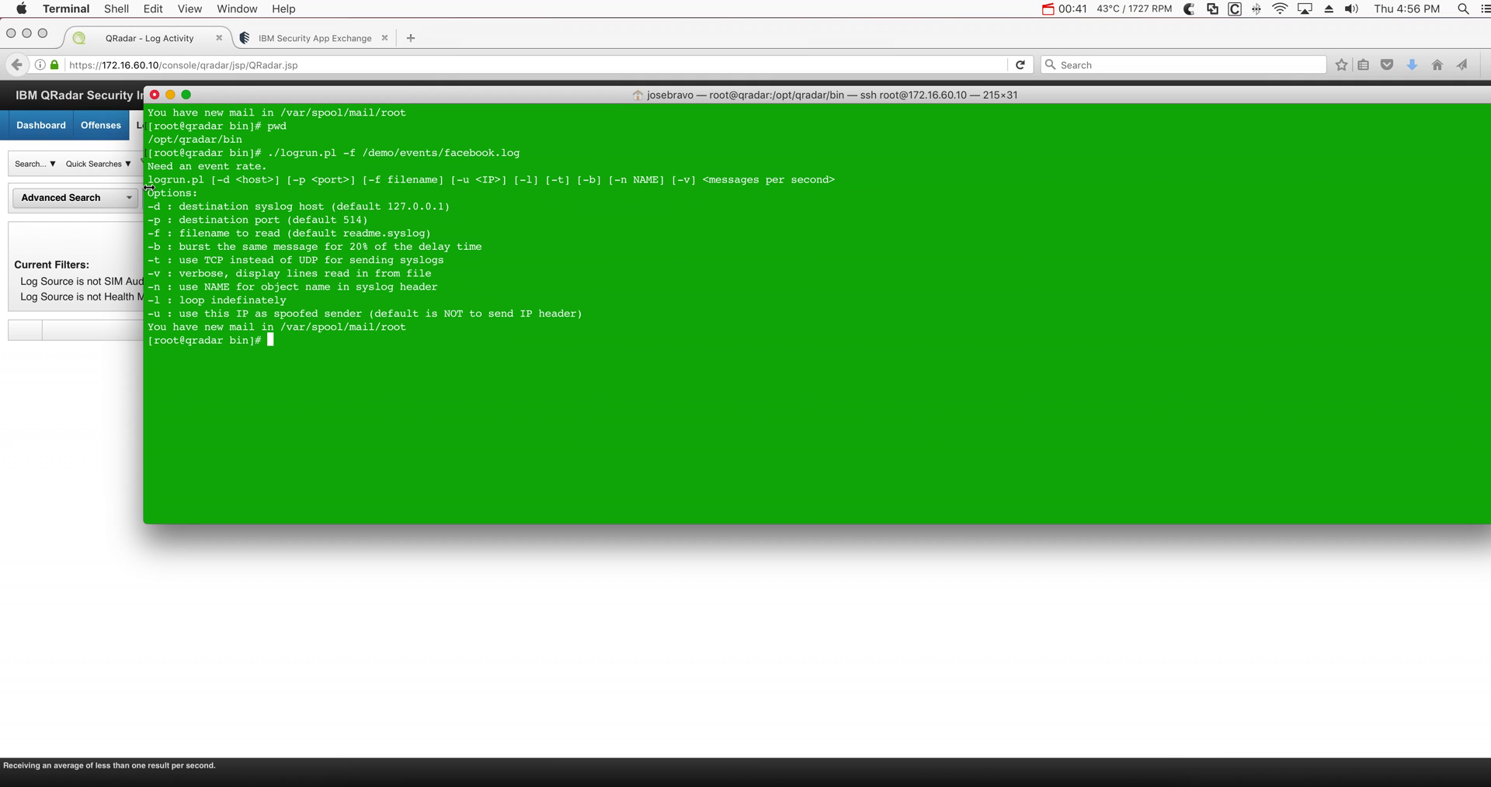
pyautogui.press('Up')
pyautogui.write('10')
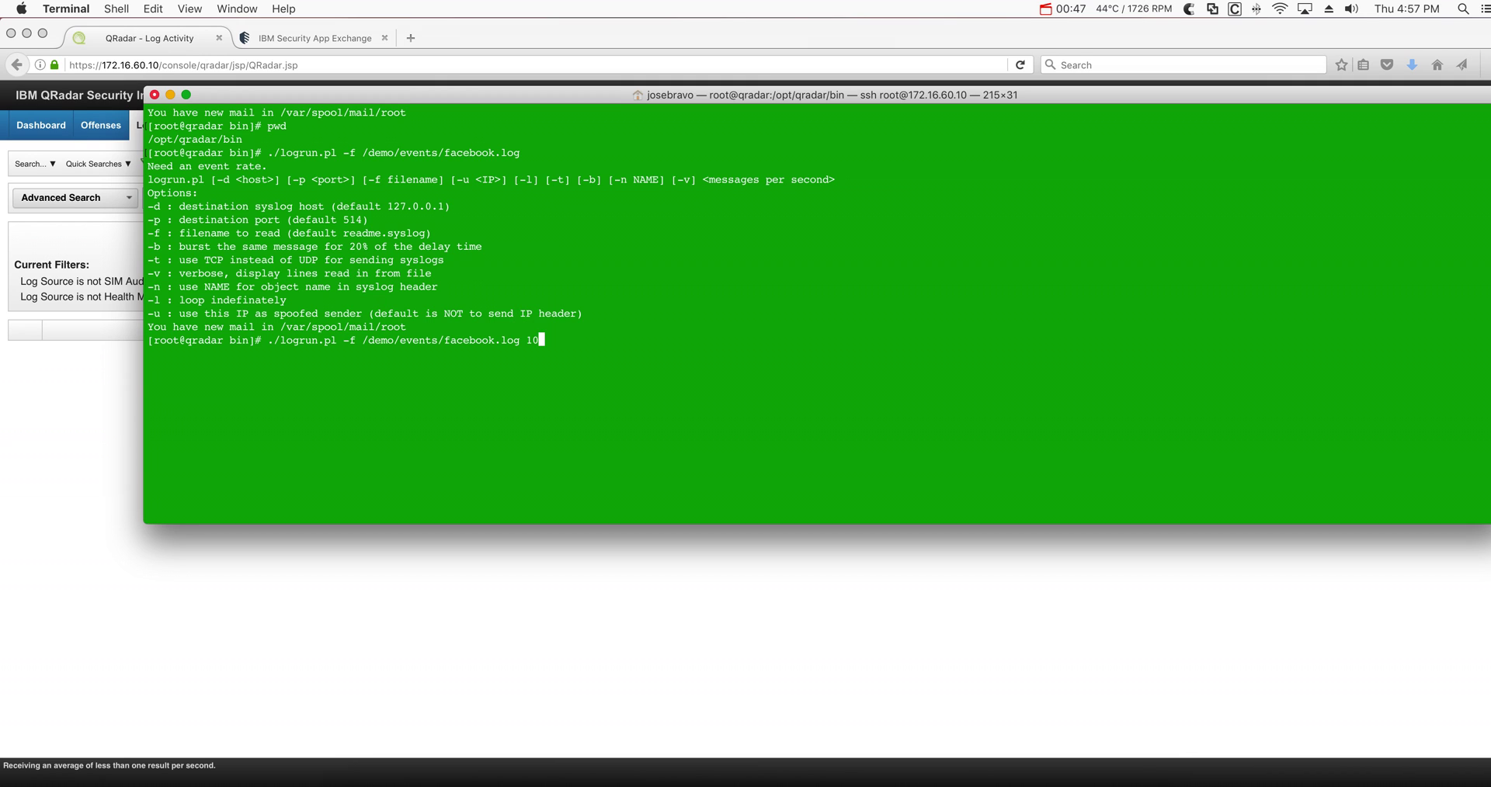
pyautogui.press('Return')
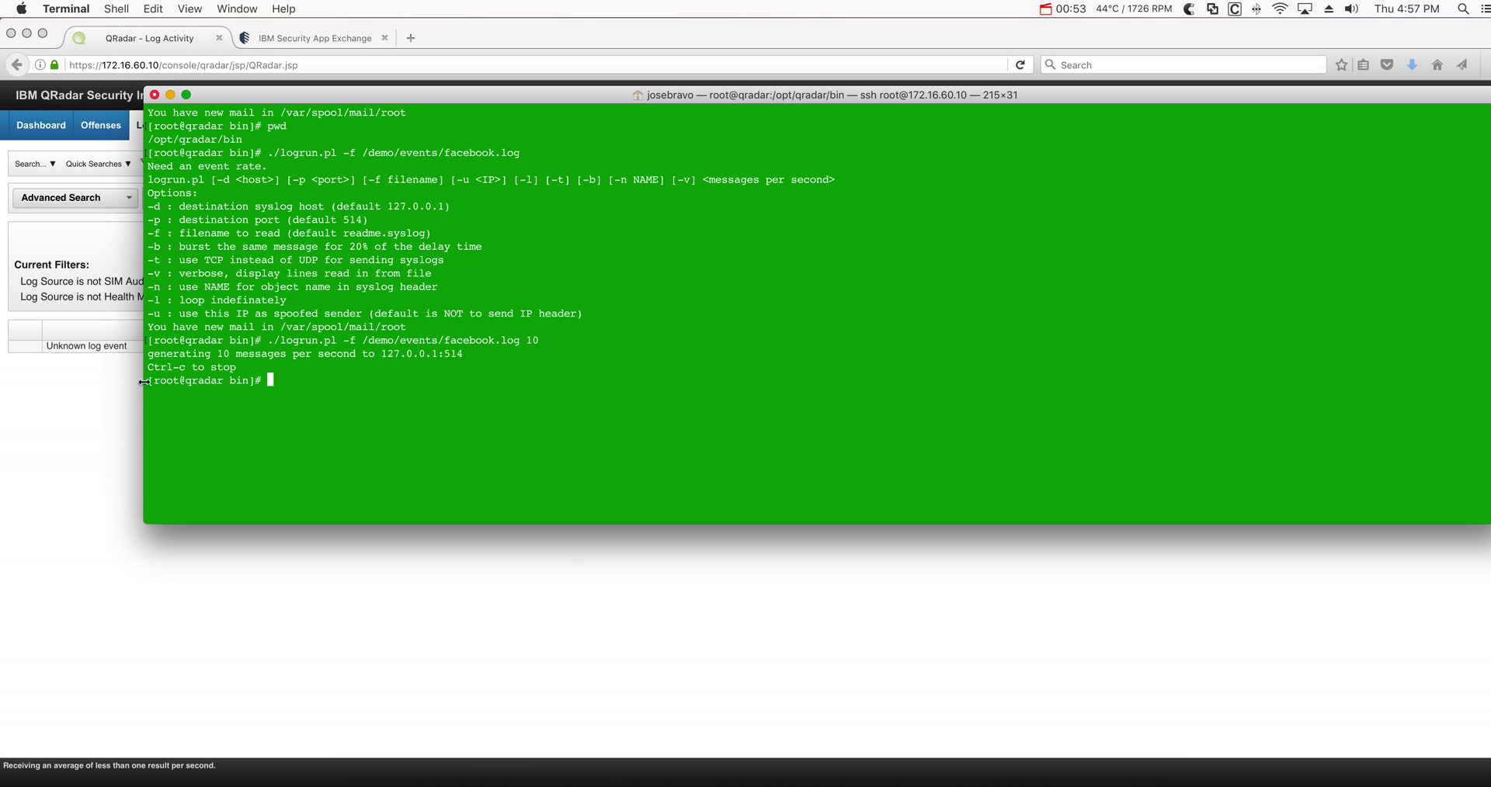
pyautogui.click(101, 389)
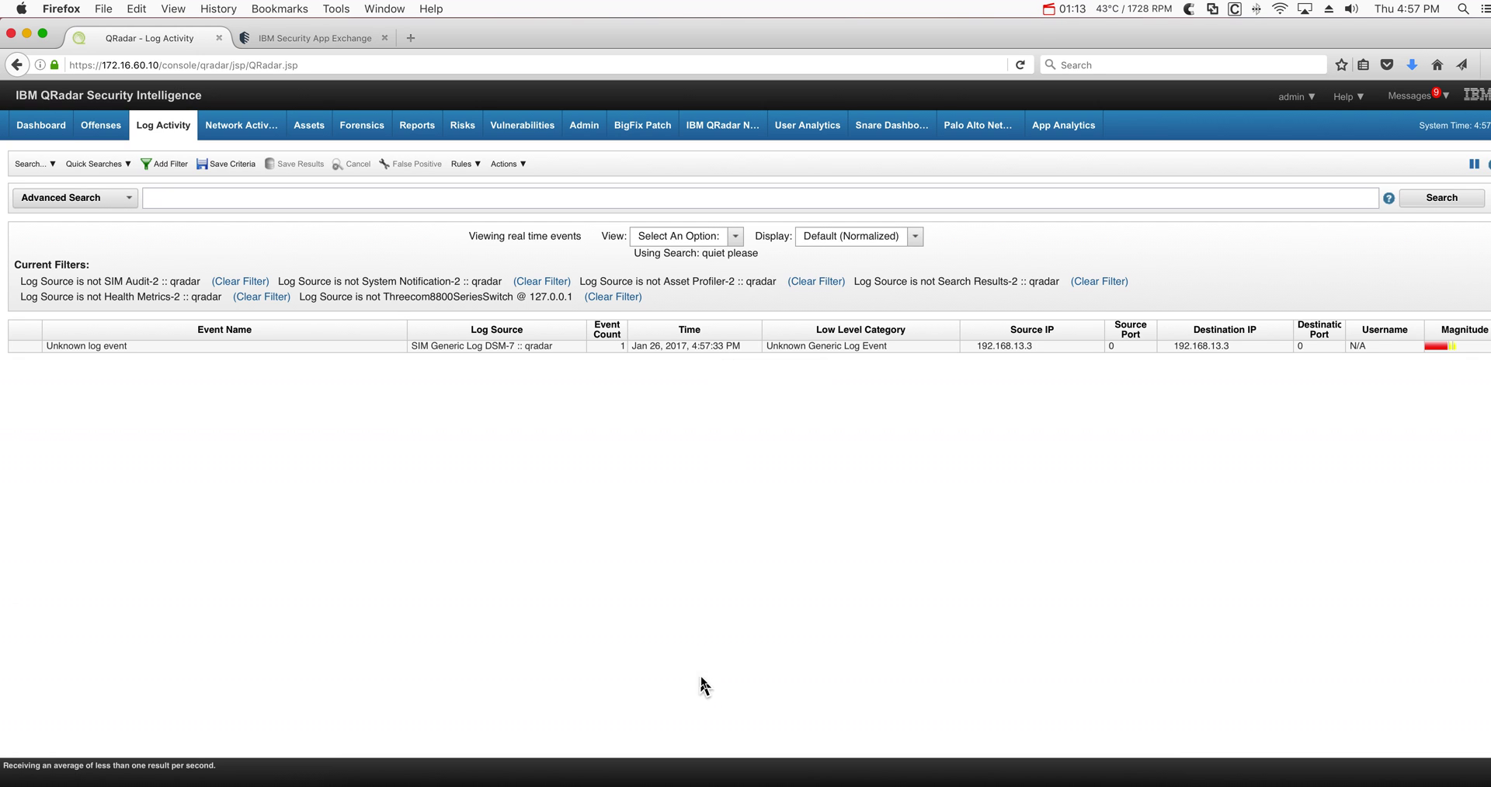
# Switch to Terminal, rerun the facebook.log replay with the -l loop option at rate 10, and return to Log Activity in Firefox
pyautogui.click(744, 782)
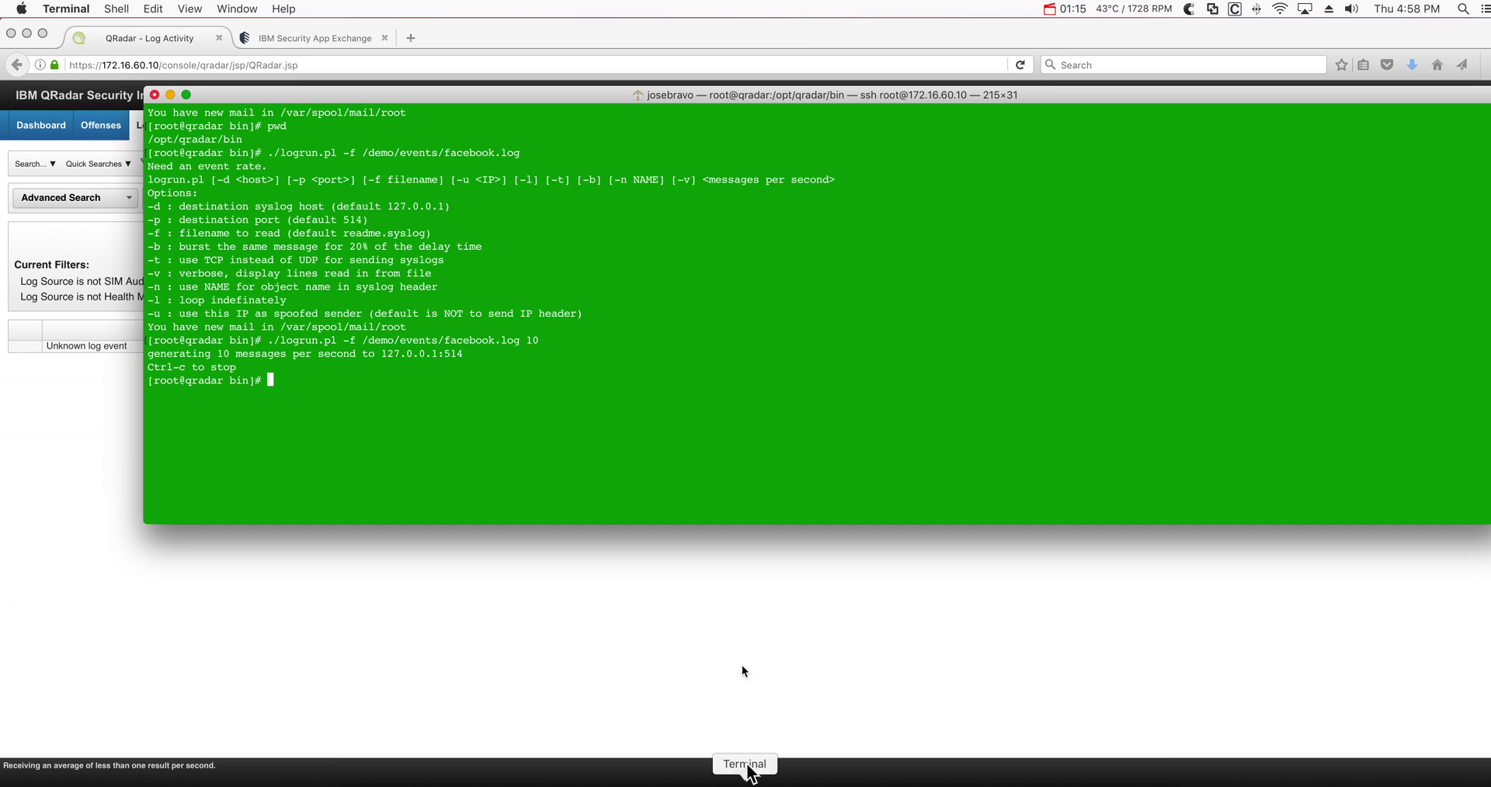
pyautogui.press('Up')
pyautogui.press('Left')
pyautogui.press('Left')
pyautogui.press('Left')
pyautogui.press('Left')
pyautogui.press('Left')
pyautogui.press('Left')
pyautogui.press('Left')
pyautogui.press('Left')
pyautogui.press('Left')
pyautogui.press('Left')
pyautogui.press('Left')
pyautogui.press('Left')
pyautogui.press('Left')
pyautogui.press('Left')
pyautogui.press('Left')
pyautogui.press('Left')
pyautogui.press('Left')
pyautogui.press('Left')
pyautogui.press('Left')
pyautogui.press('Left')
pyautogui.press('Left')
pyautogui.press('Left')
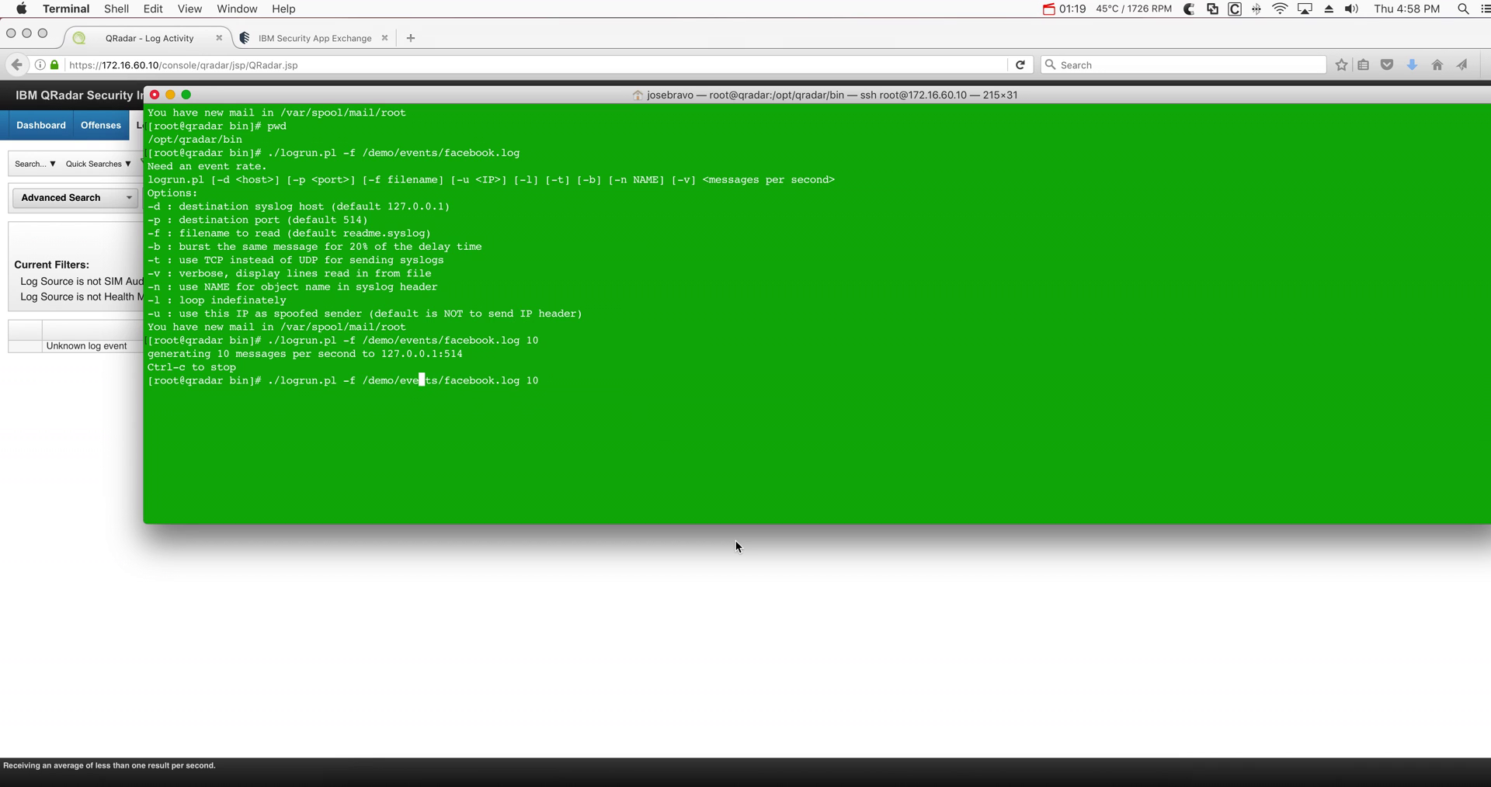
pyautogui.press('Right')
pyautogui.press('Right')
pyautogui.press('Right')
pyautogui.press('Right')
pyautogui.press('Right')
pyautogui.press('Right')
pyautogui.press('Right')
pyautogui.press('Right')
pyautogui.press('Right')
pyautogui.press('Right')
pyautogui.press('Right')
pyautogui.press('Right')
pyautogui.press('Right')
pyautogui.press('Right')
pyautogui.press('Right')
pyautogui.press('Right')
pyautogui.press('Right')
pyautogui.write('-l')
pyautogui.press('Return')
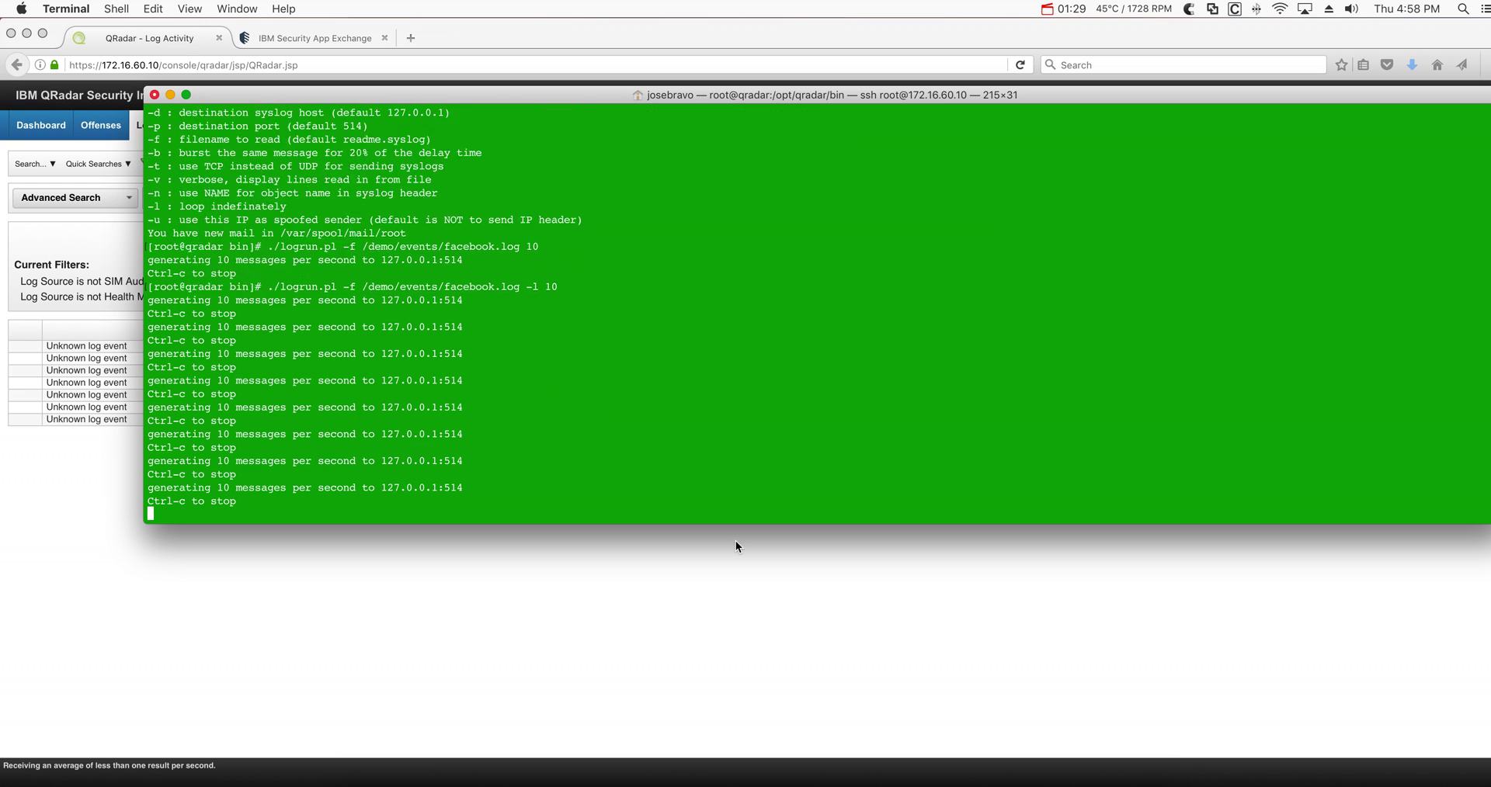
pyautogui.click(241, 631)
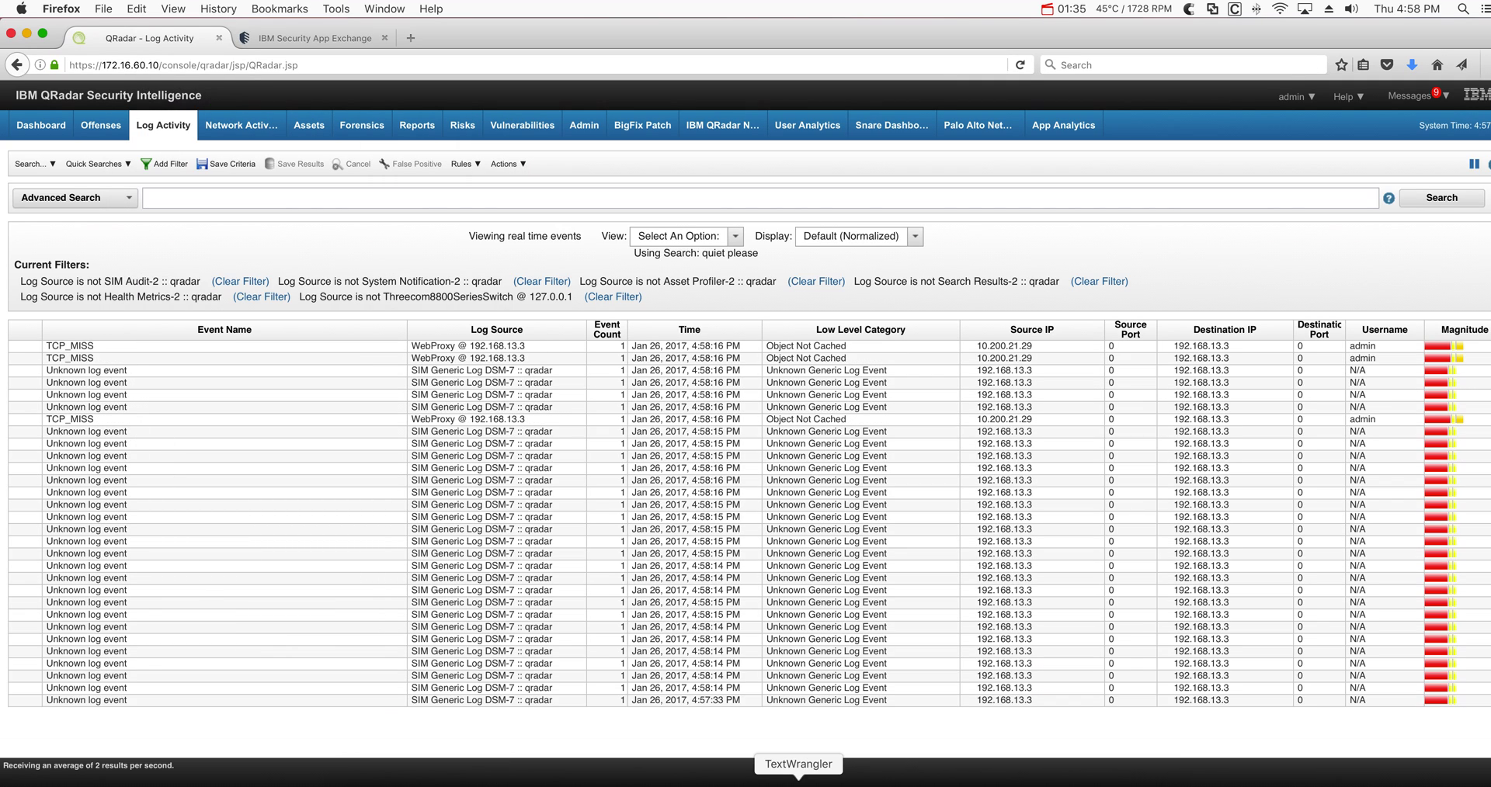
# Switch to Terminal, stop the looping log replay, and go back to QRadar in Firefox
pyautogui.click(745, 782)
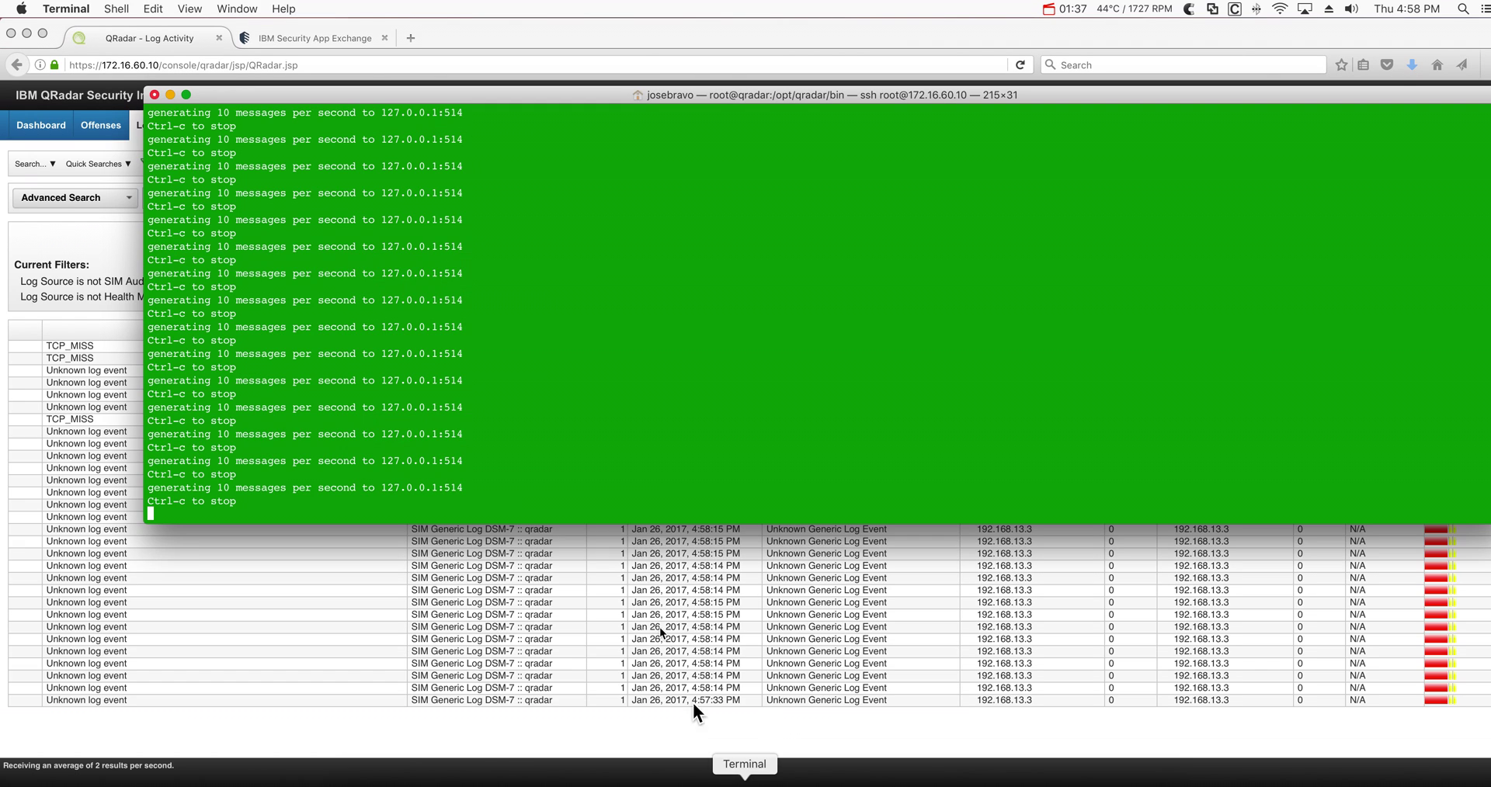
pyautogui.hotkey('ctrl', 'c')
pyautogui.click(245, 607)
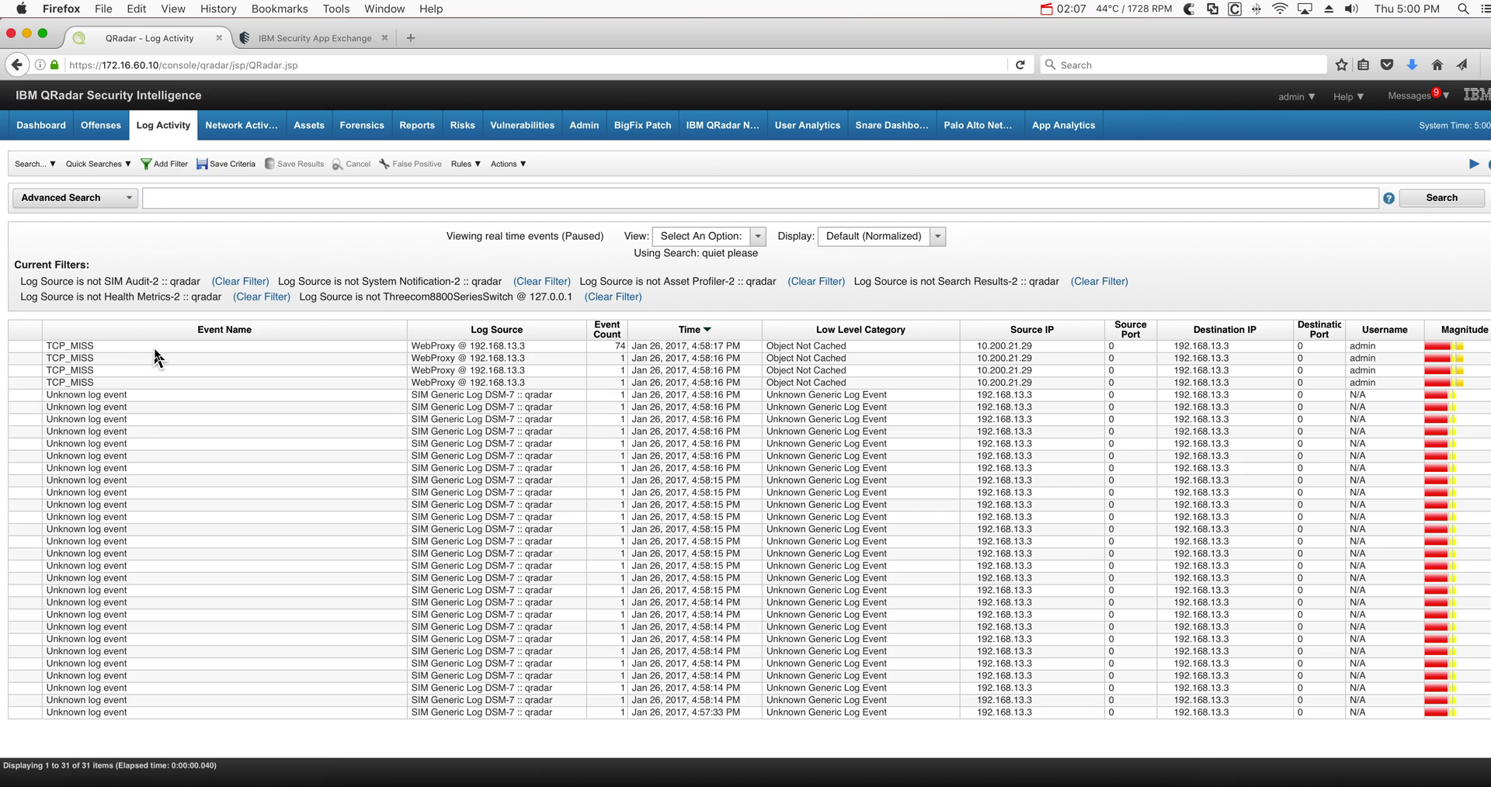
# Open the most recent TCP_MISS event and start a property extraction from its payload using the existing URL property
pyautogui.doubleClick(102, 347)
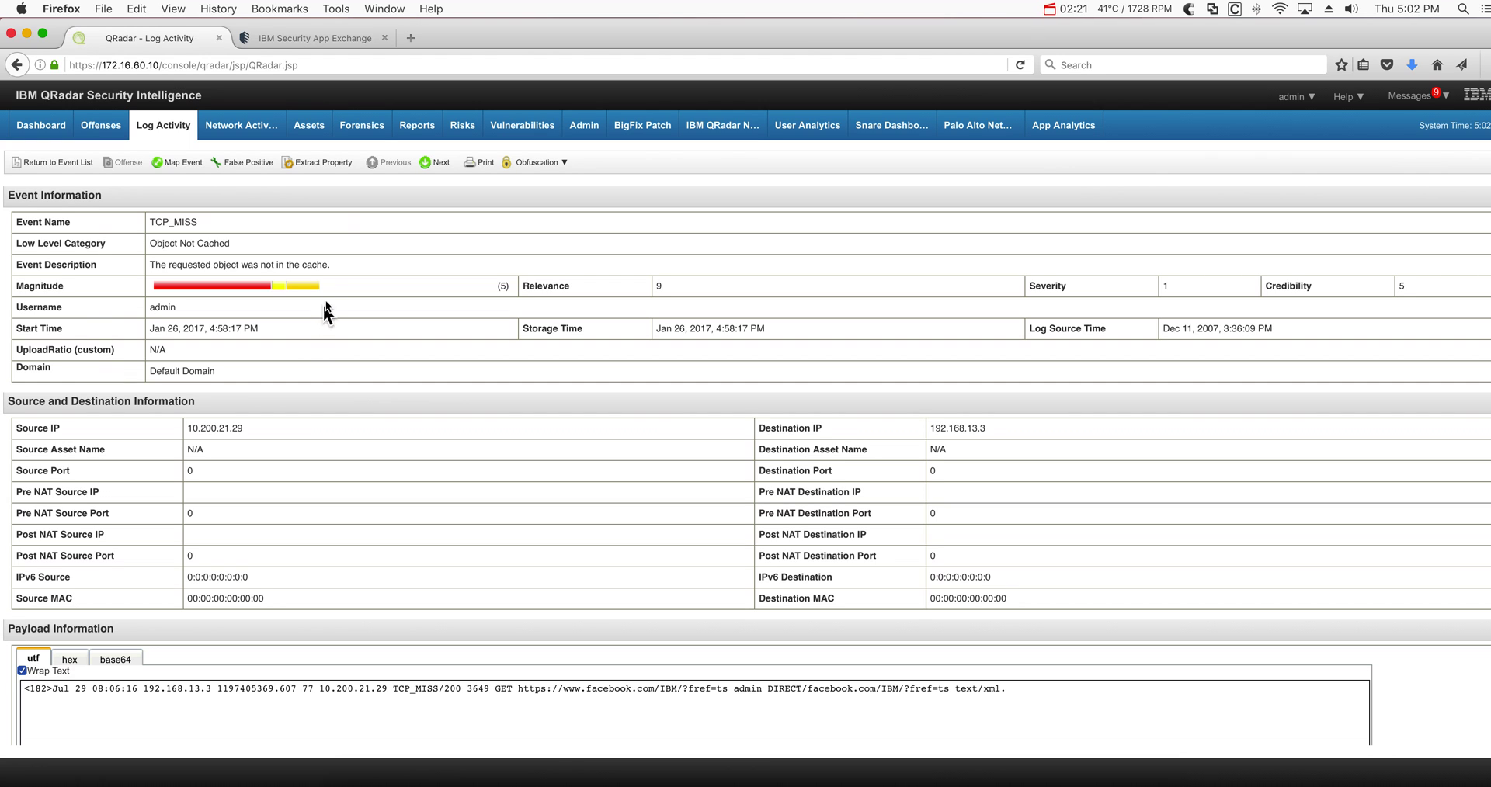
pyautogui.click(322, 164)
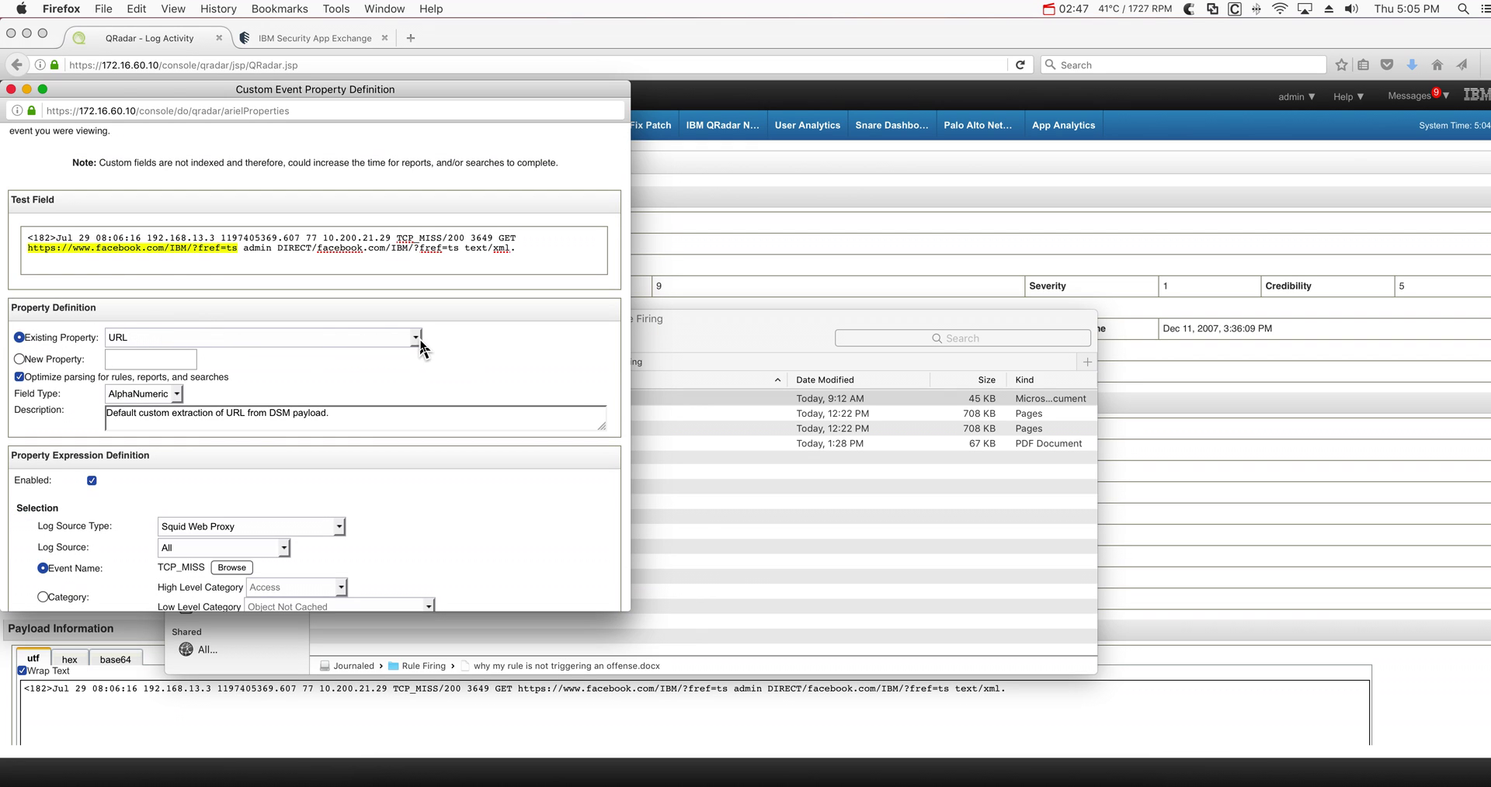
pyautogui.click(416, 340)
pyautogui.click(420, 343)
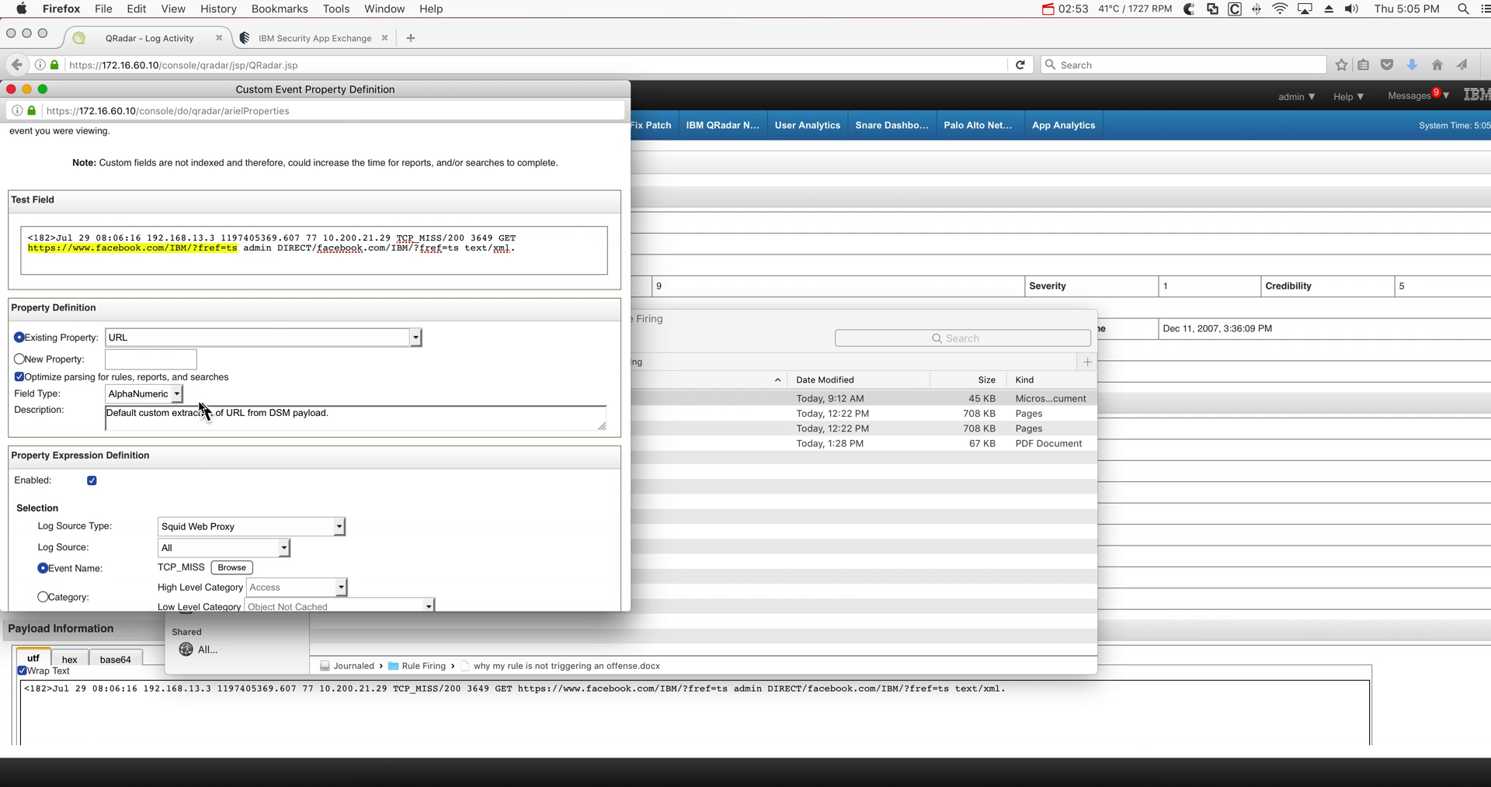
# Test the URL regex with capture group 1 against the payload and save the property for Squid Web Proxy TCP_MISS events
pyautogui.scroll(-3, 198, 403)
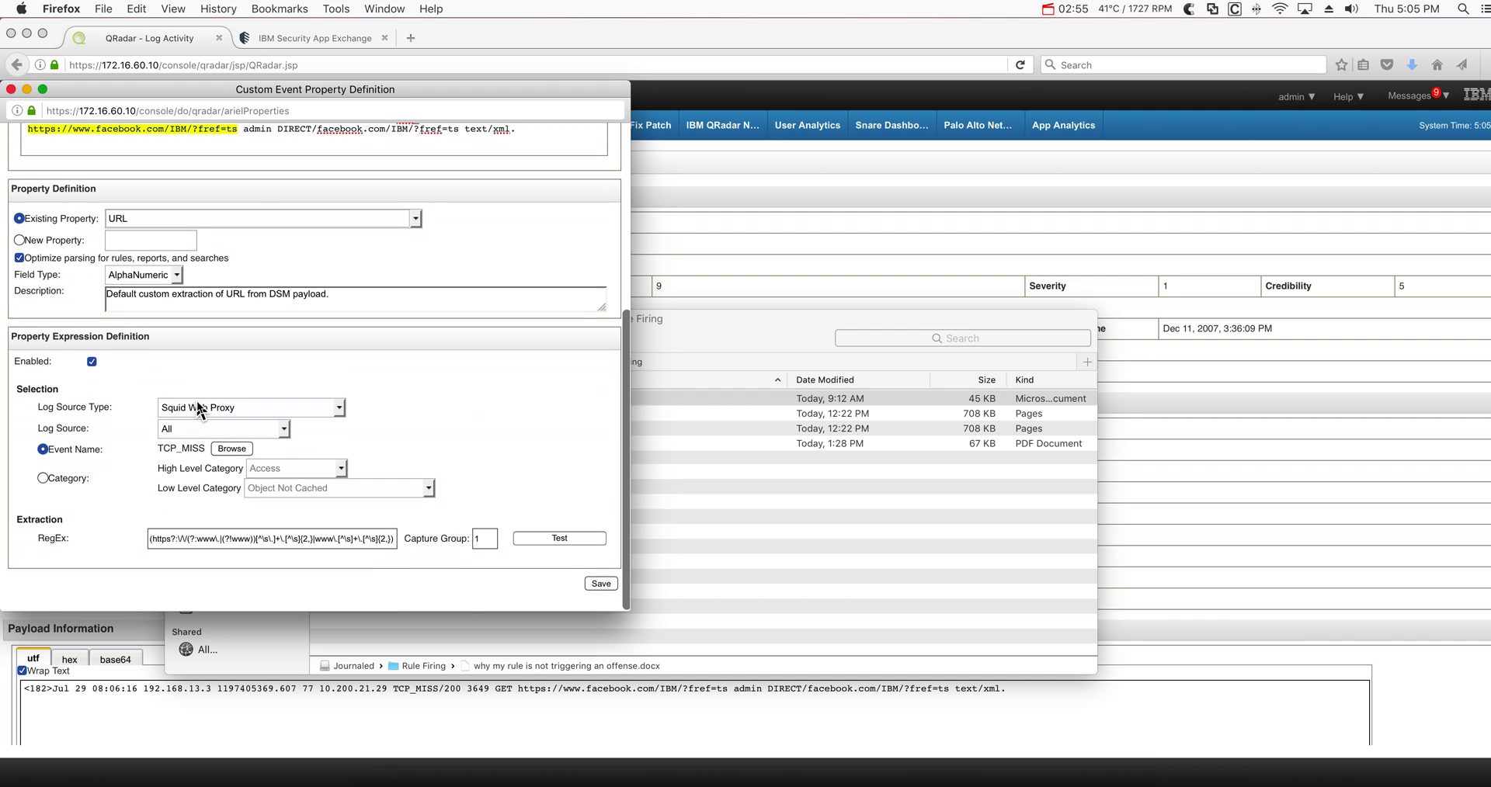
pyautogui.click(185, 538)
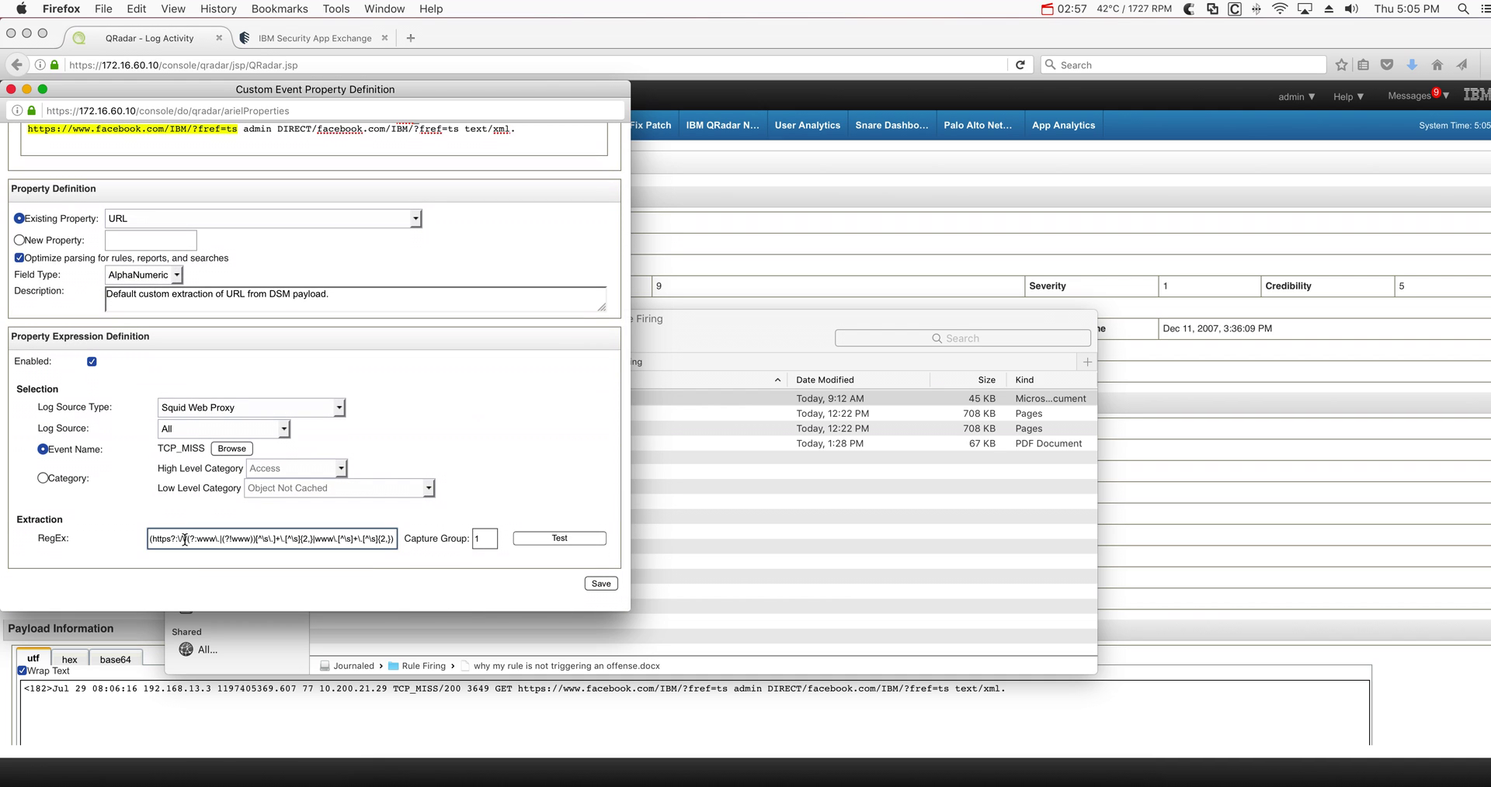
pyautogui.click(534, 542)
pyautogui.click(425, 342)
pyautogui.scroll(3, 247, 190)
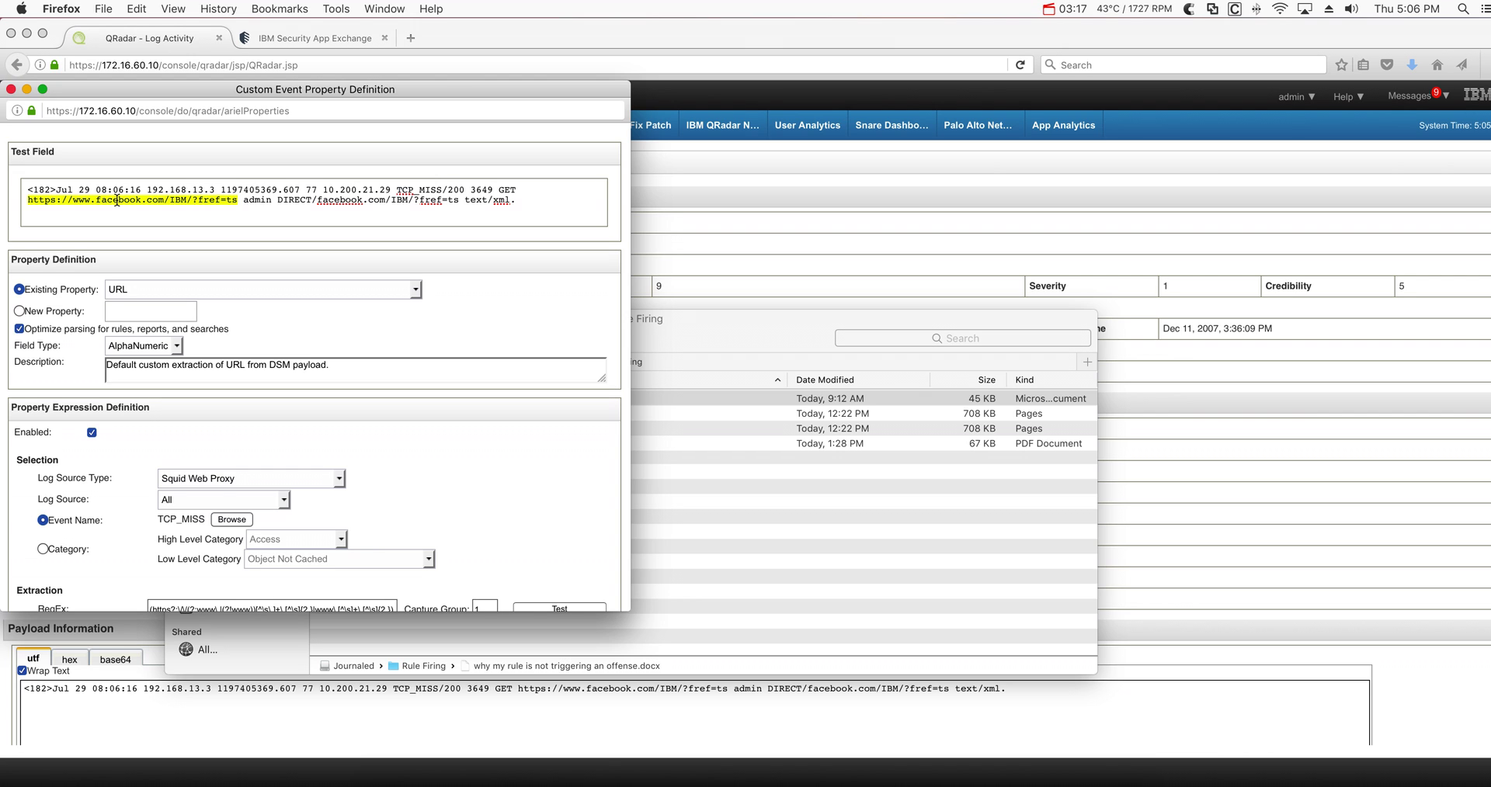
pyautogui.scroll(-3, 517, 577)
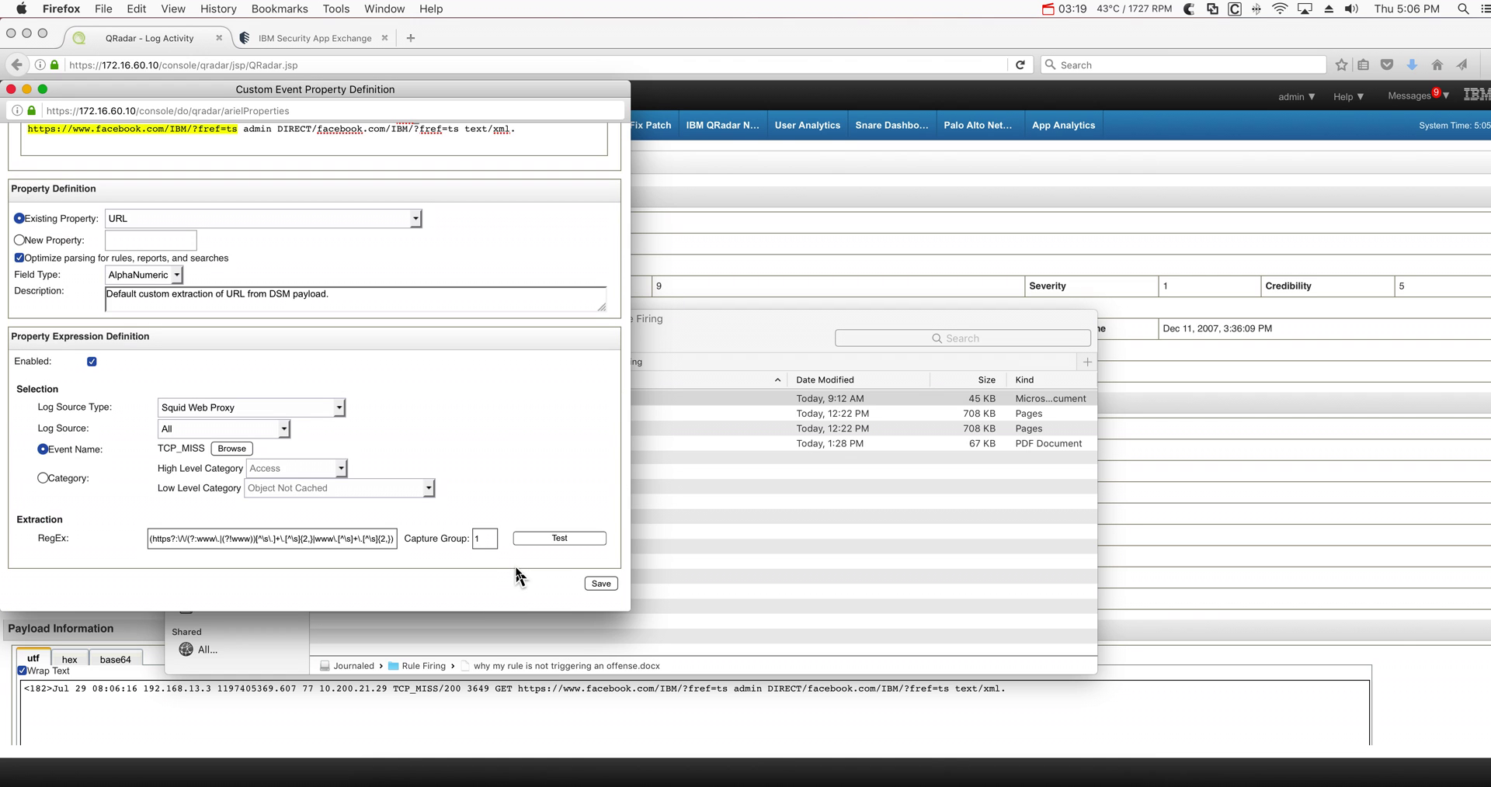
pyautogui.click(604, 582)
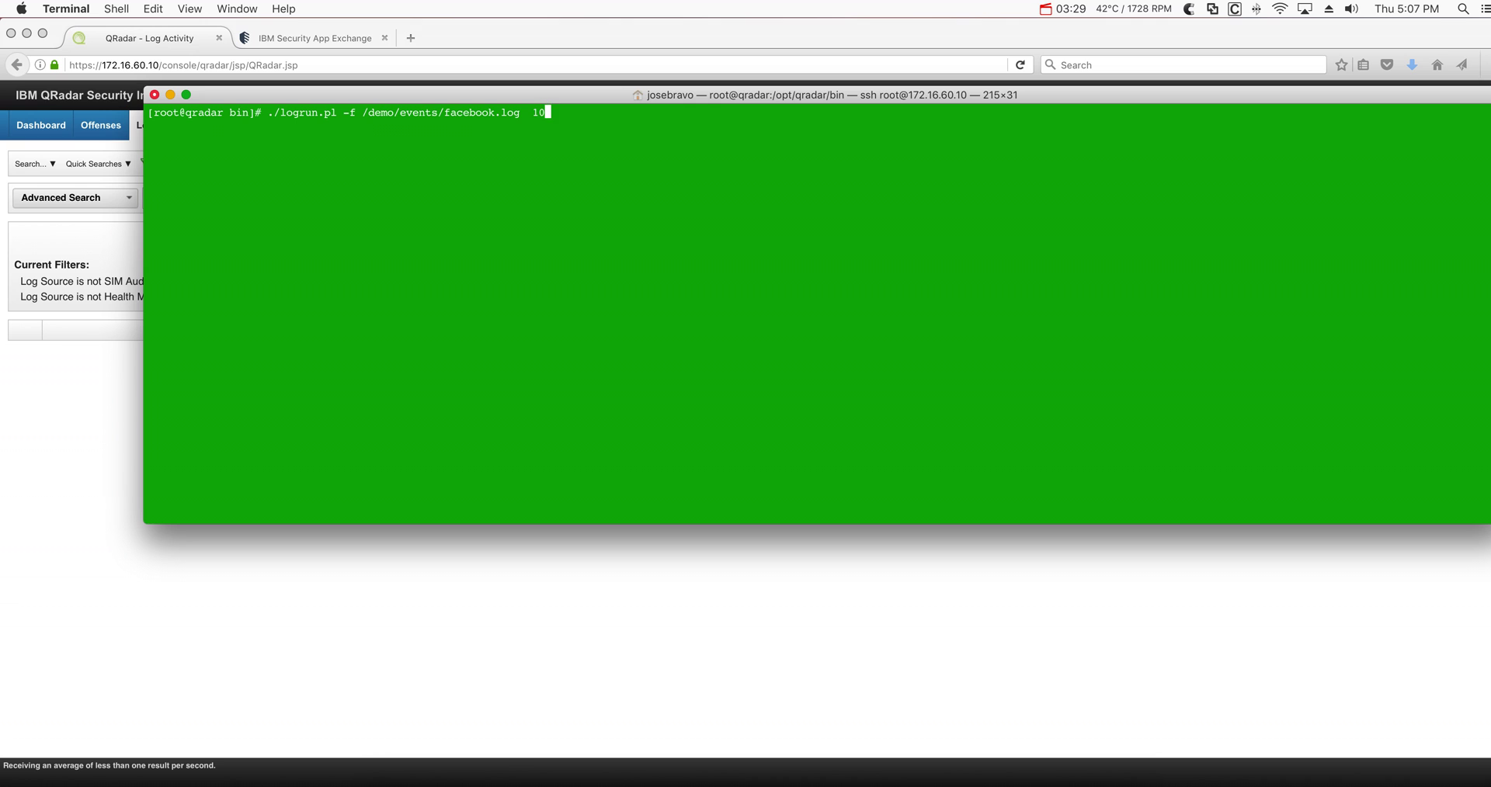
# Replay /demo/events/facebook.log once at 10 messages per second and switch back to Log Activity in Firefox
pyautogui.press('Return')
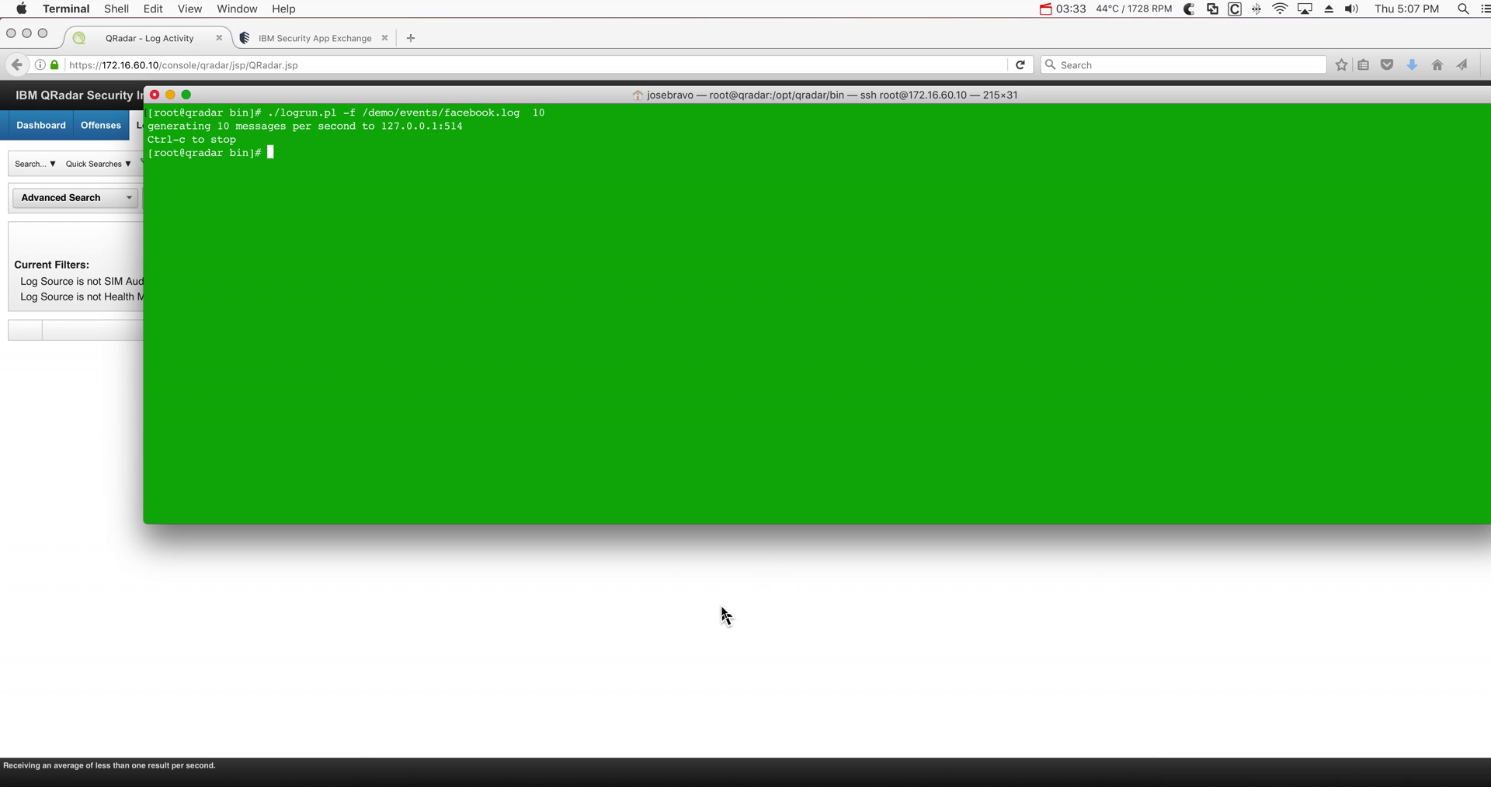
pyautogui.click(723, 615)
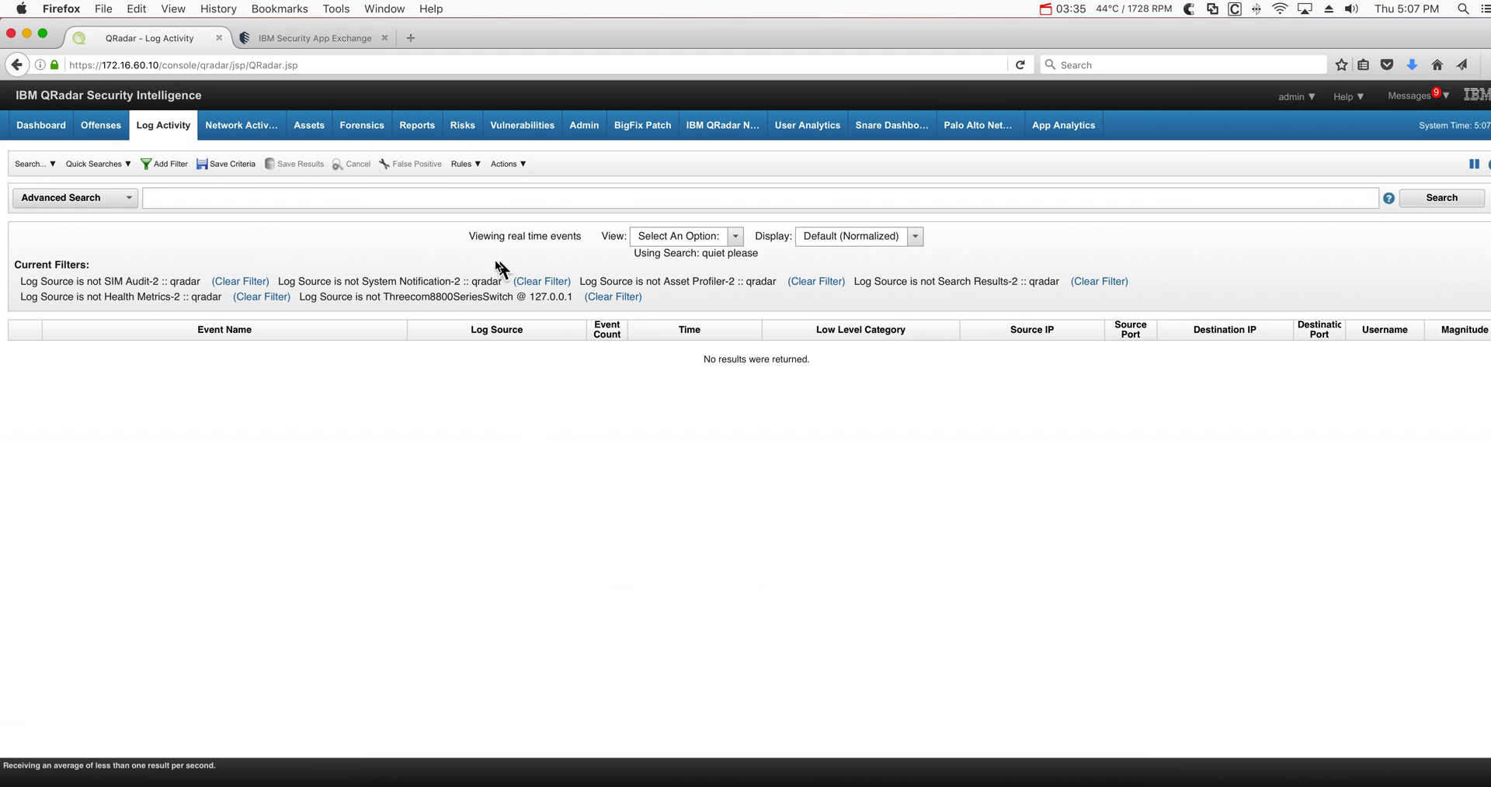
pyautogui.click(735, 237)
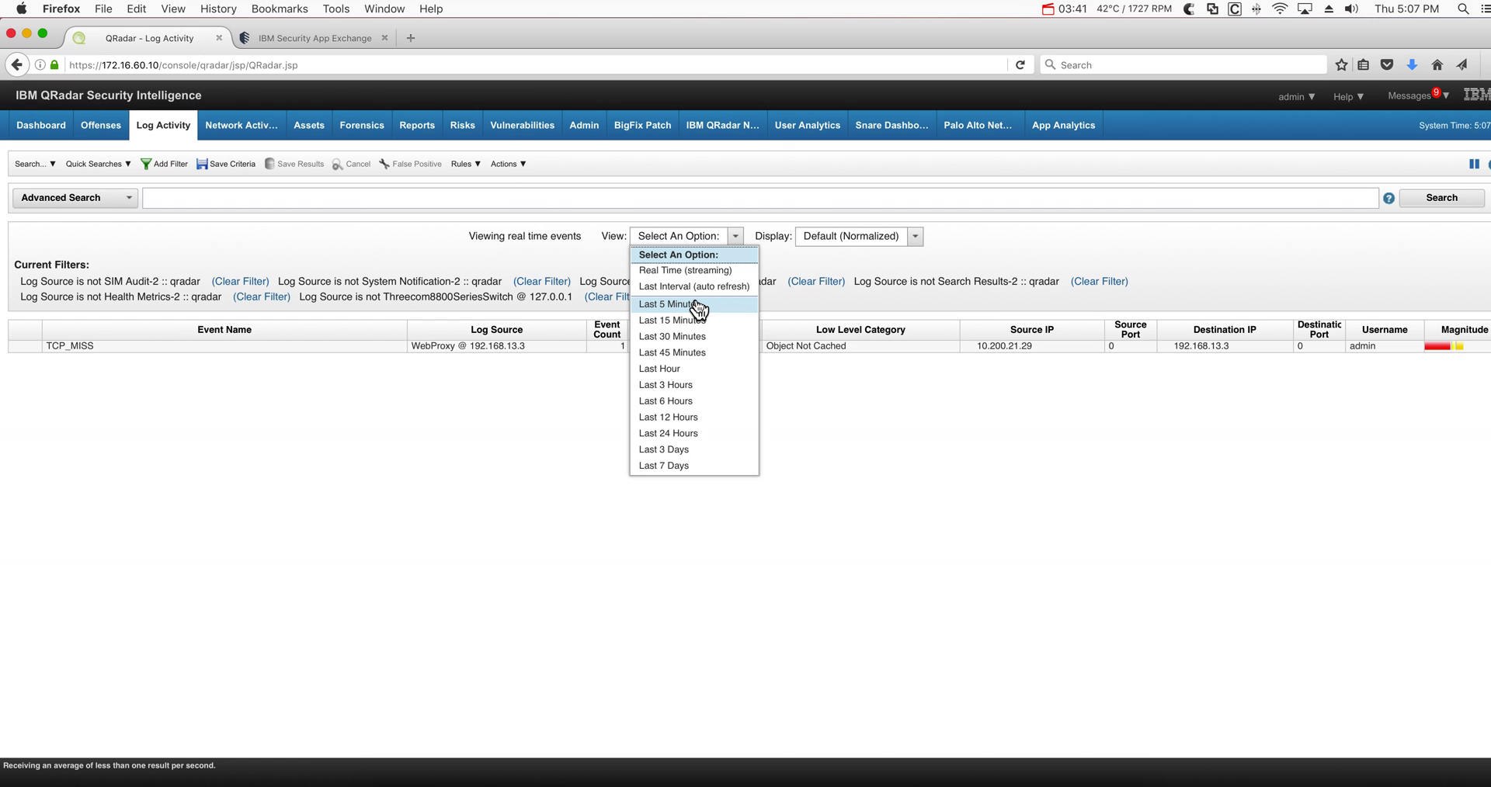
pyautogui.click(542, 442)
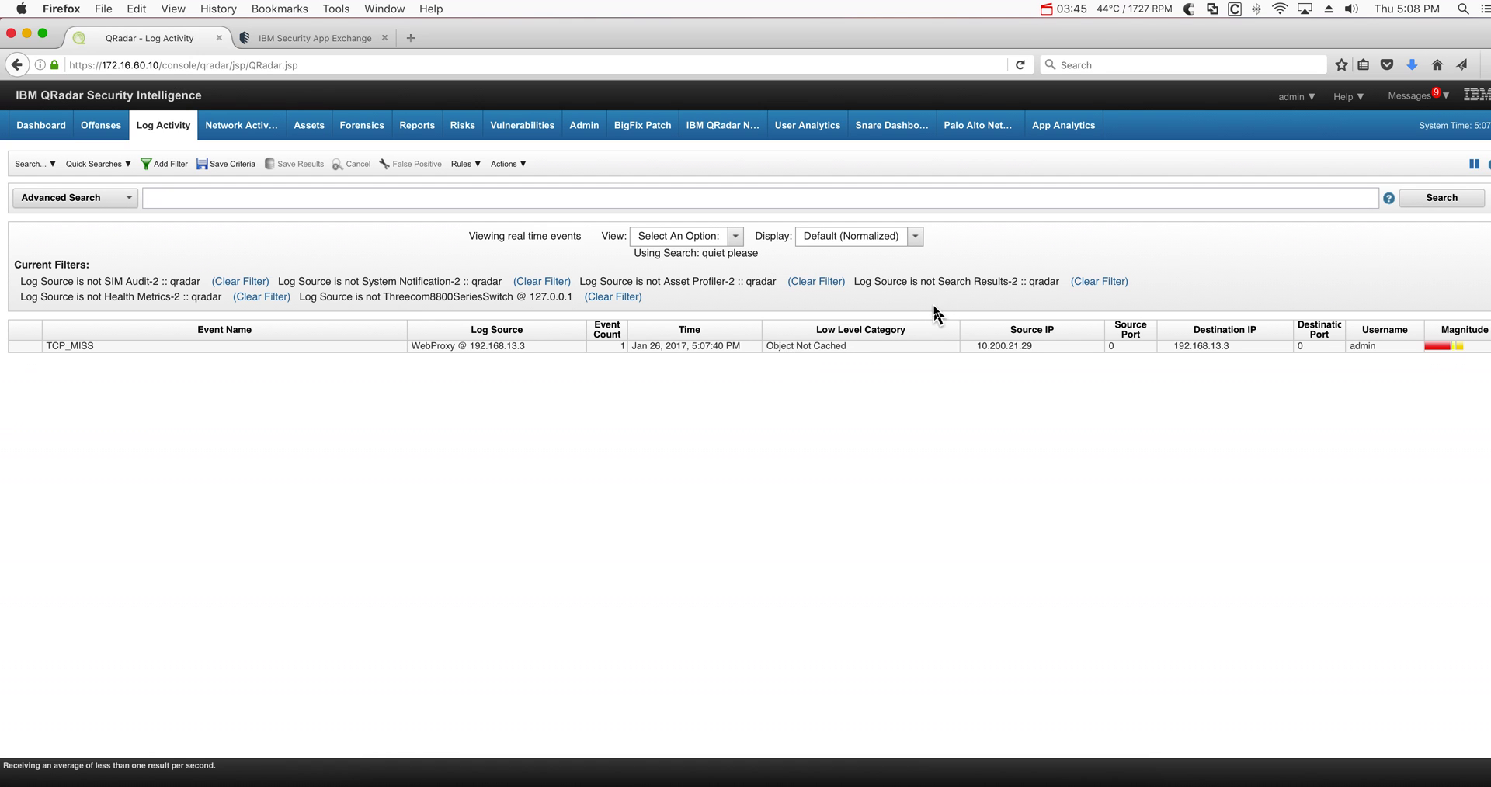
# Pause the real-time event stream and open the TCP_MISS event to examine its custom URL value
pyautogui.click(1474, 164)
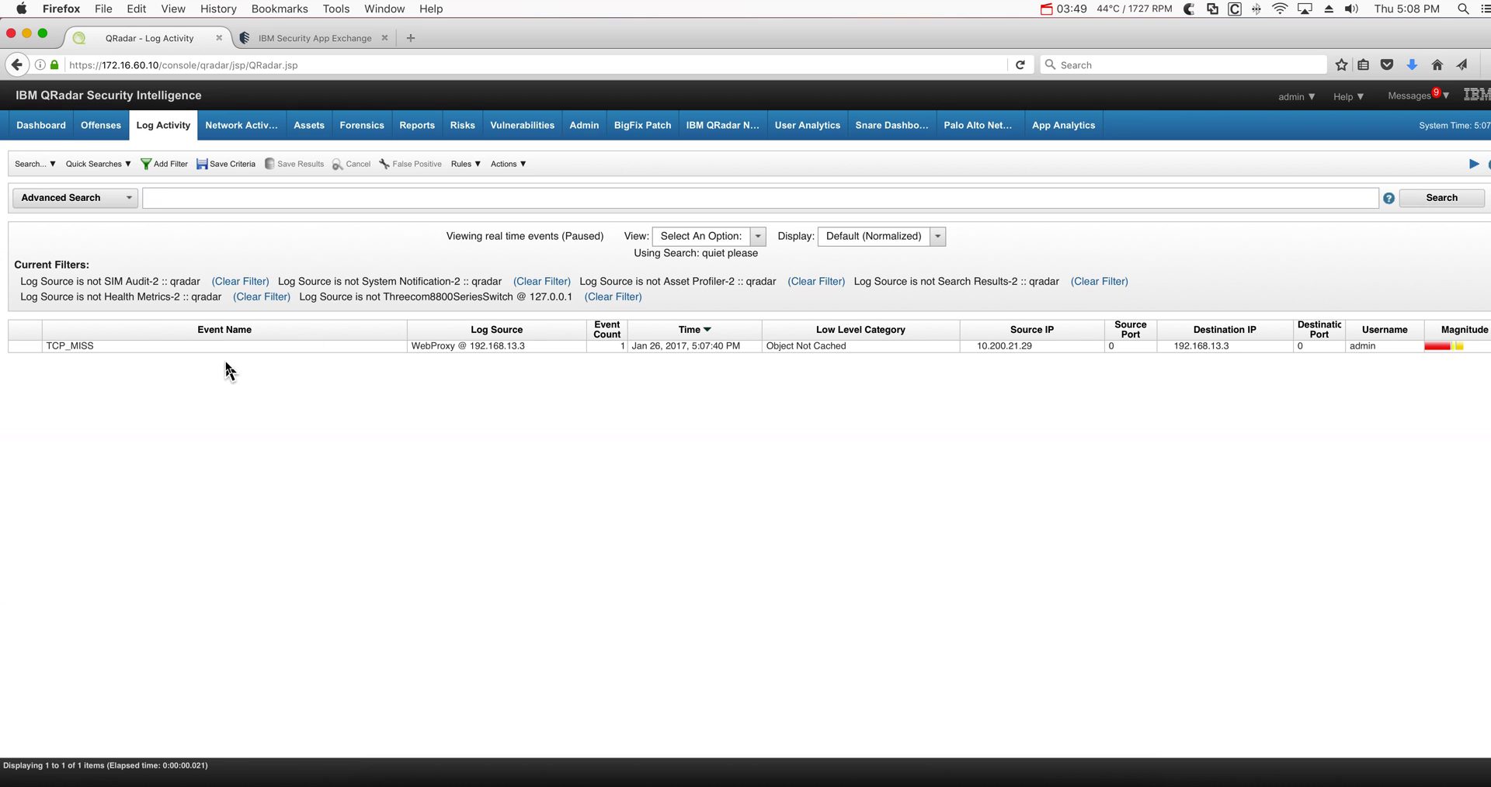
pyautogui.doubleClick(218, 348)
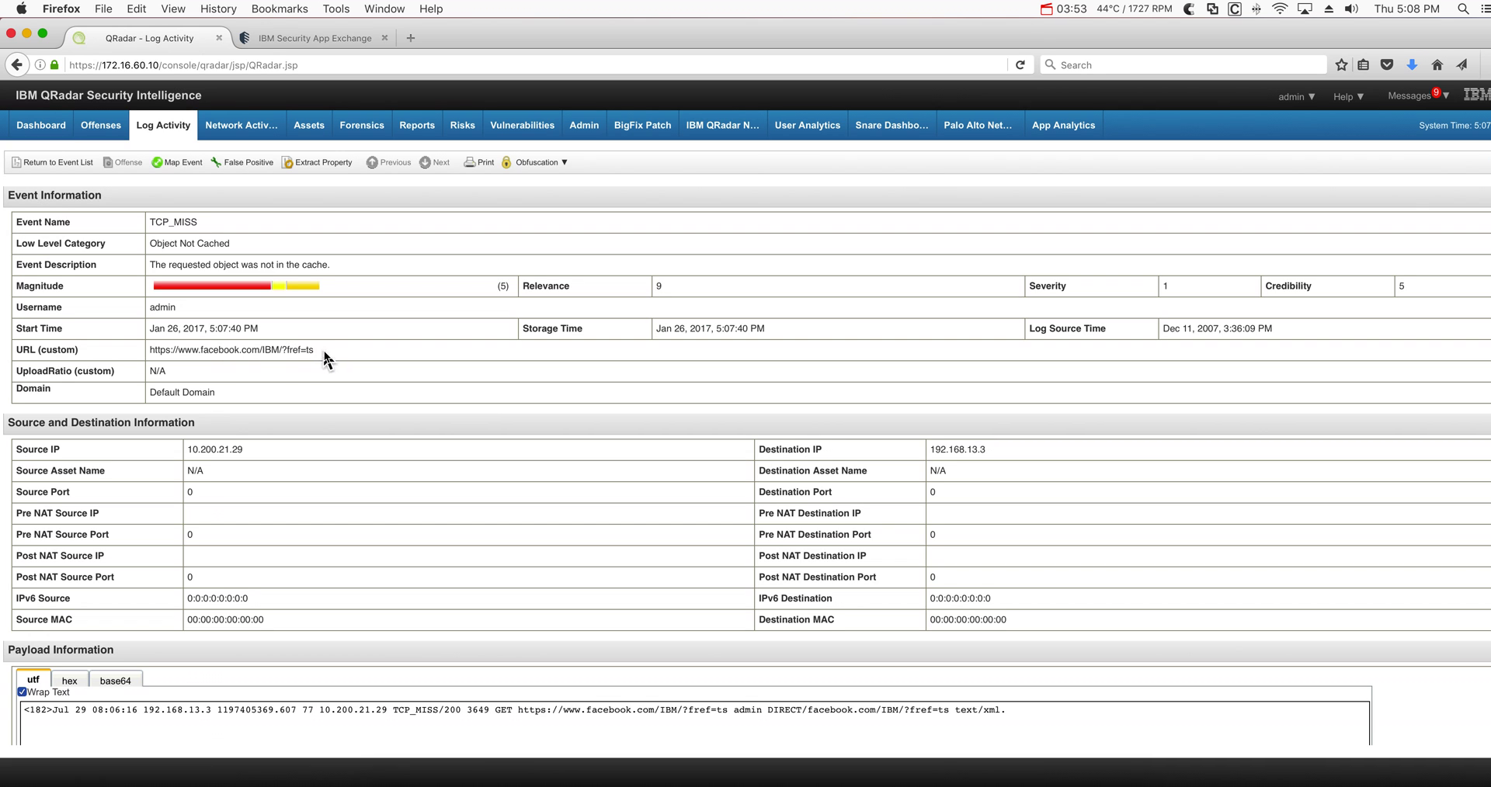
pyautogui.moveTo(323, 351); pyautogui.dragTo(149, 351)
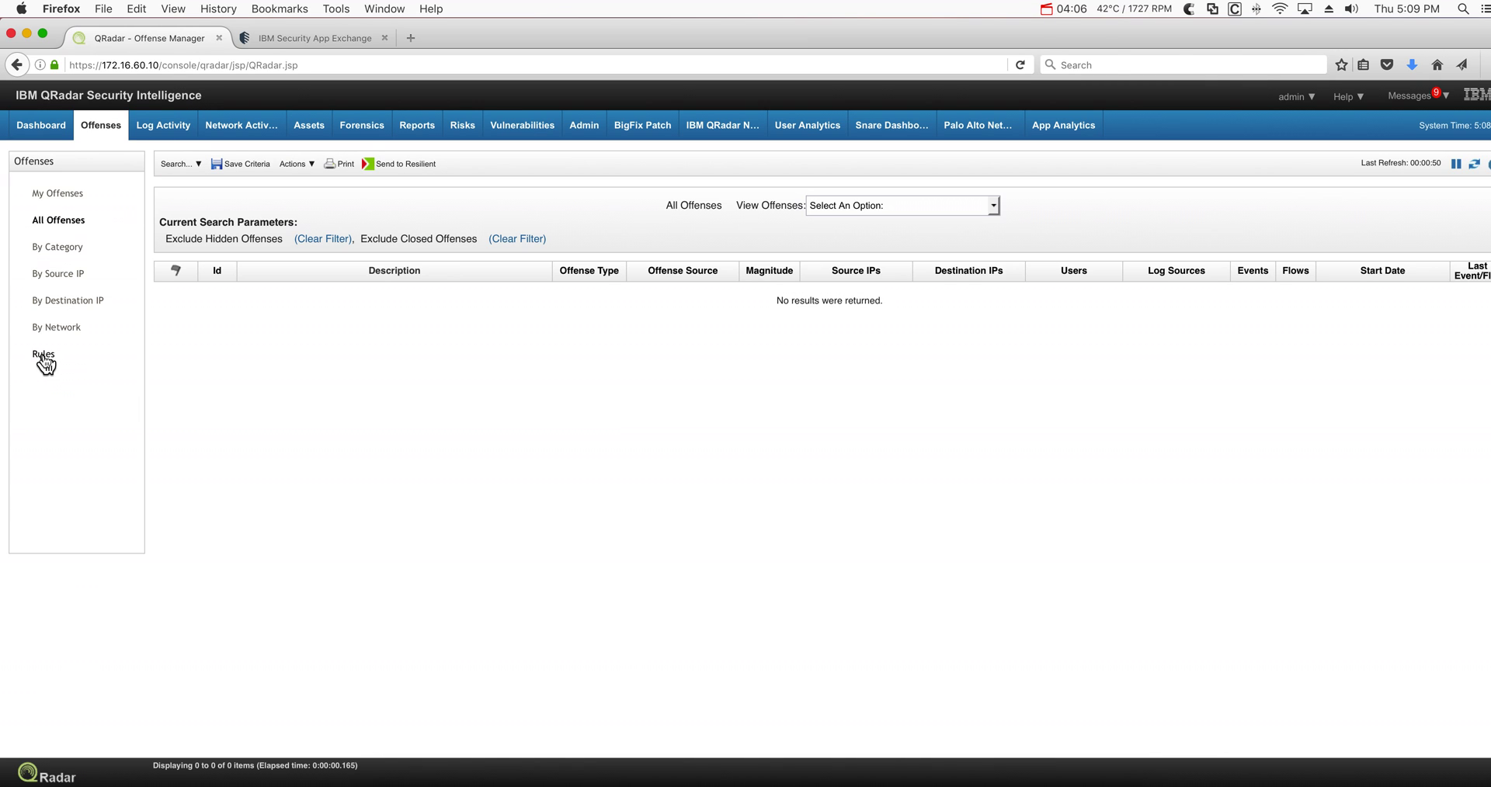
# Show the rules list under Offenses and start a new event rule
pyautogui.click(44, 357)
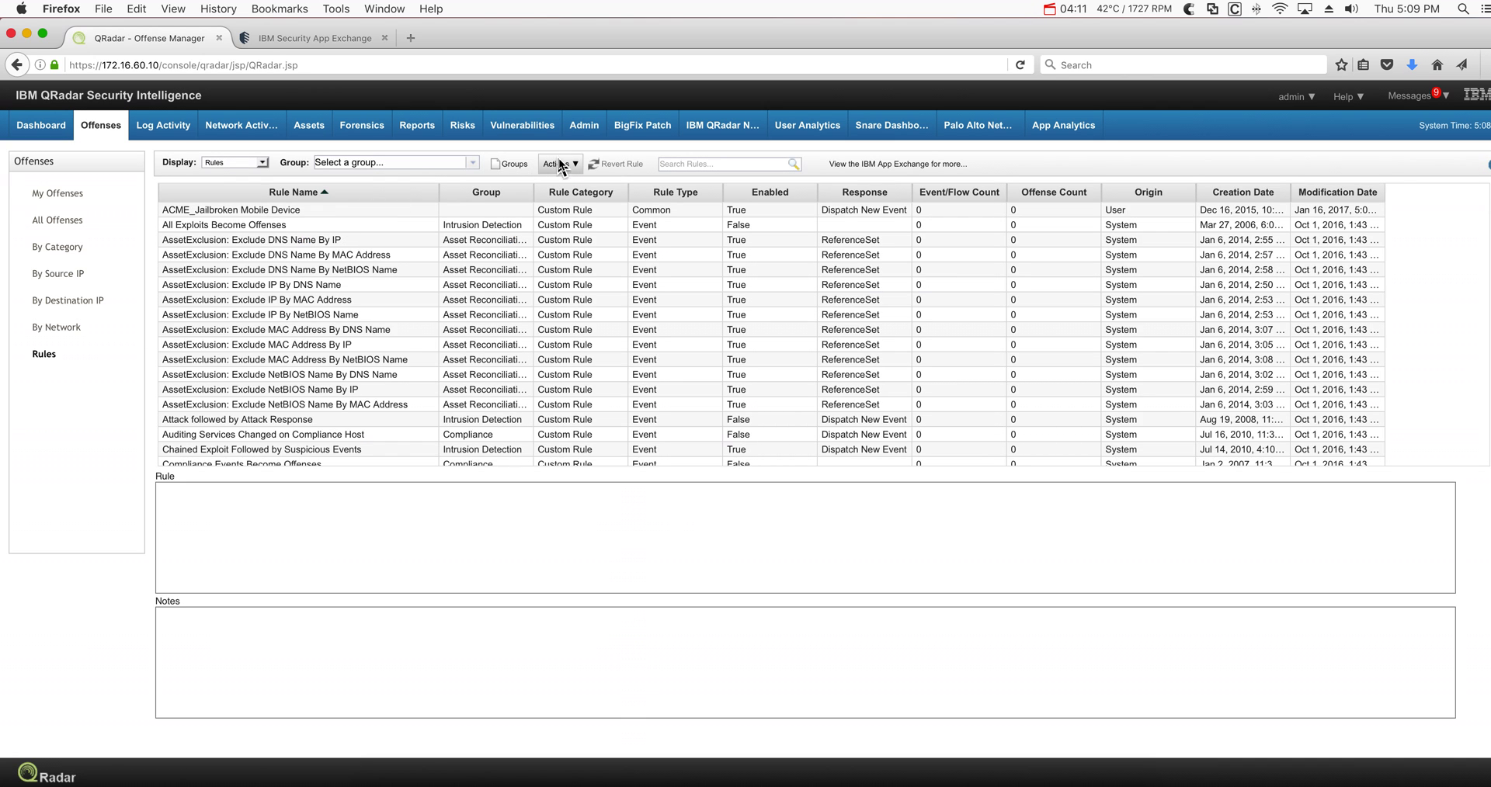
pyautogui.click(561, 165)
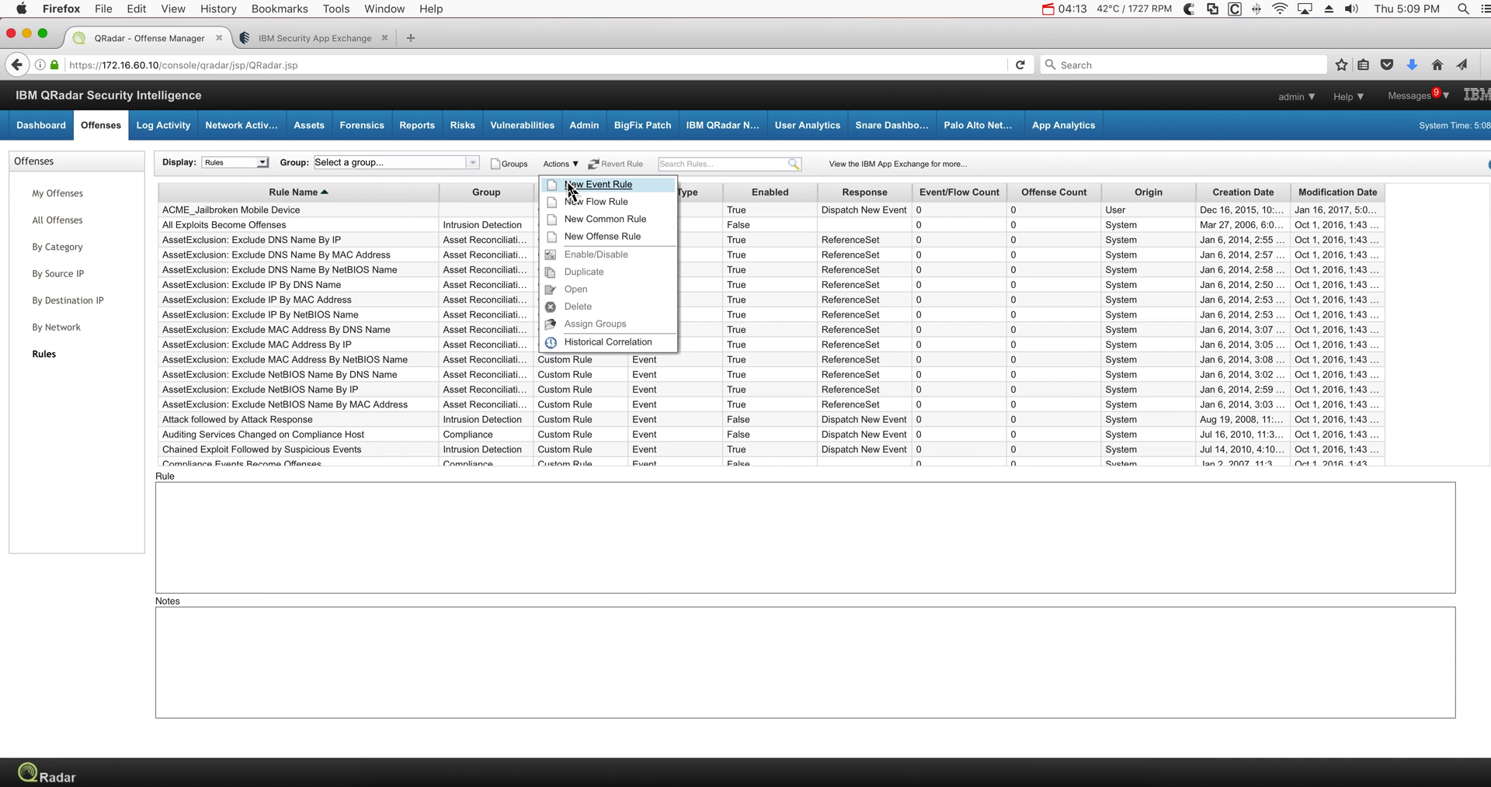
pyautogui.click(567, 184)
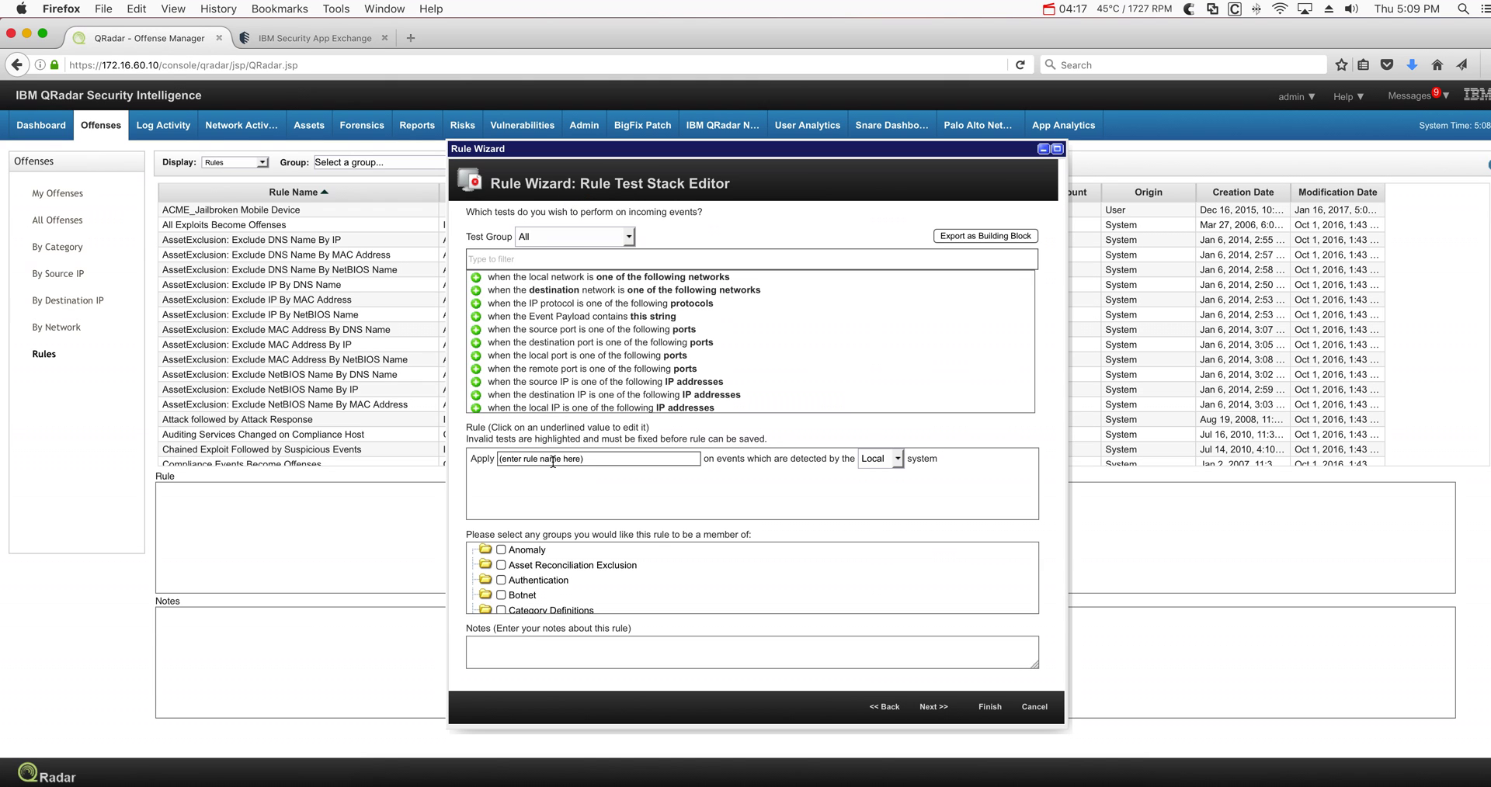
# Filter the rule tests by "searc" and add the test "when the event matches this search filter" to the rule
pyautogui.click(512, 260)
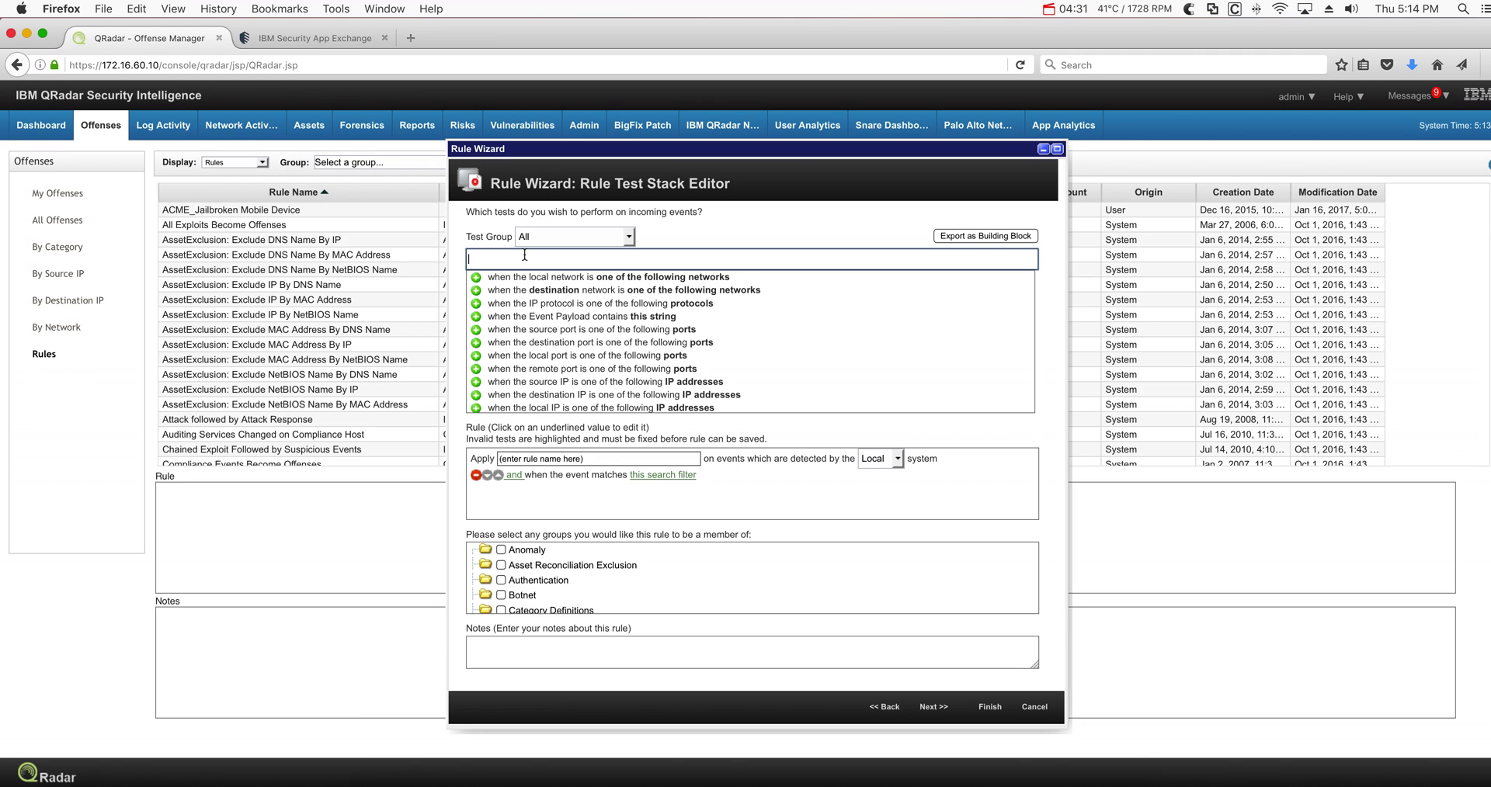
pyautogui.write('sera')
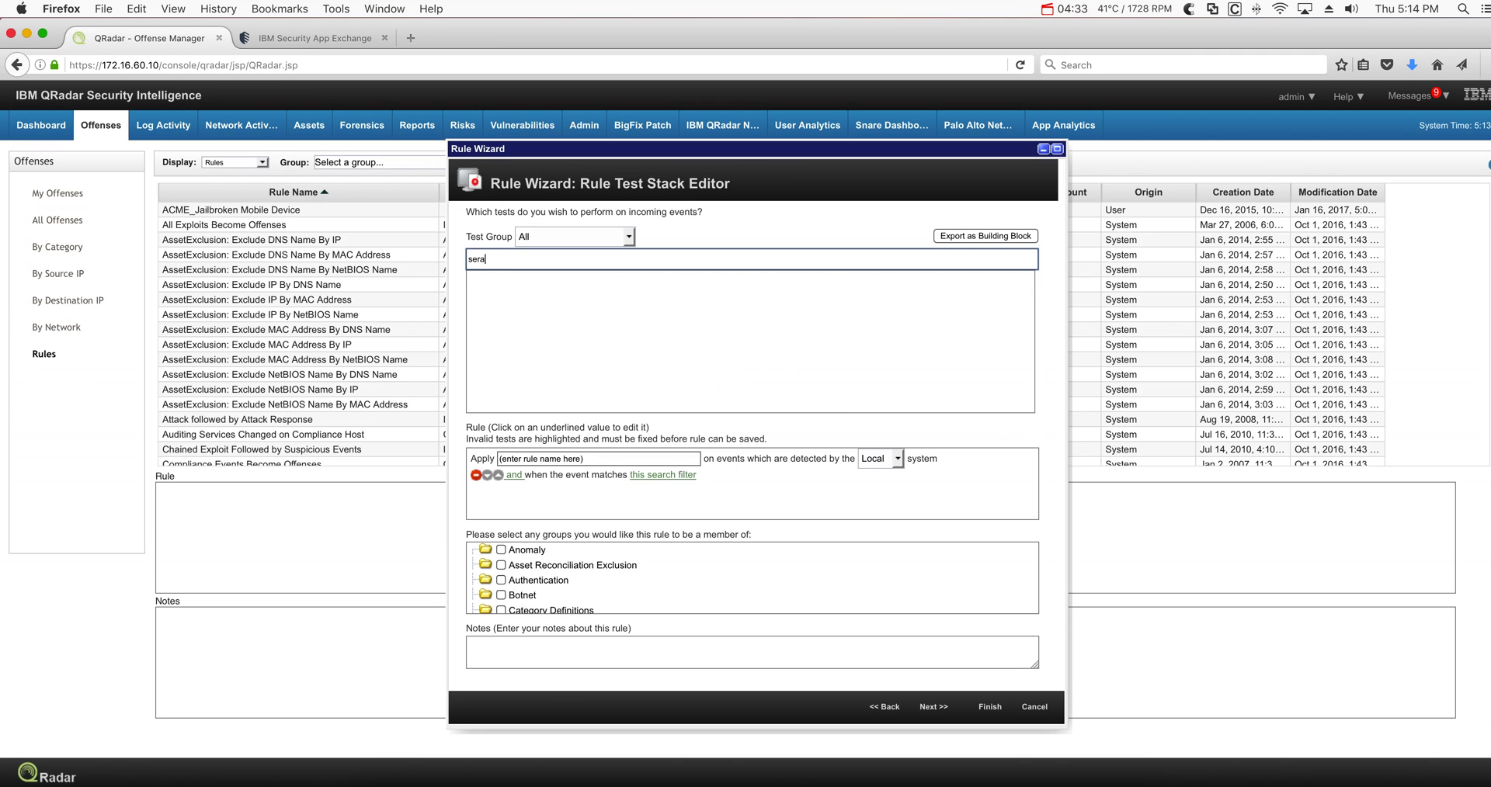
pyautogui.press('BackSpace')
pyautogui.press('BackSpace')
pyautogui.write('arc')
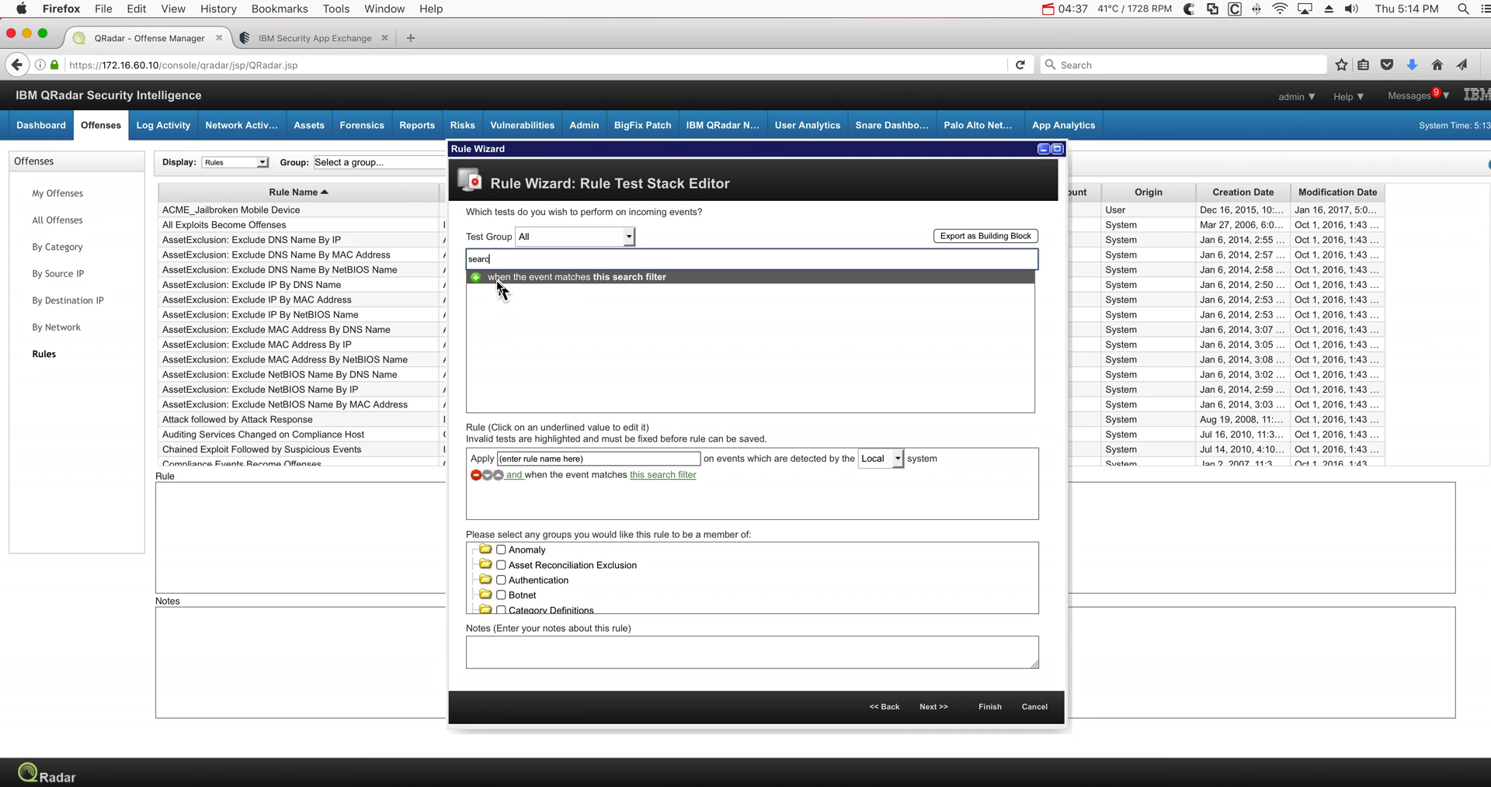
pyautogui.click(483, 278)
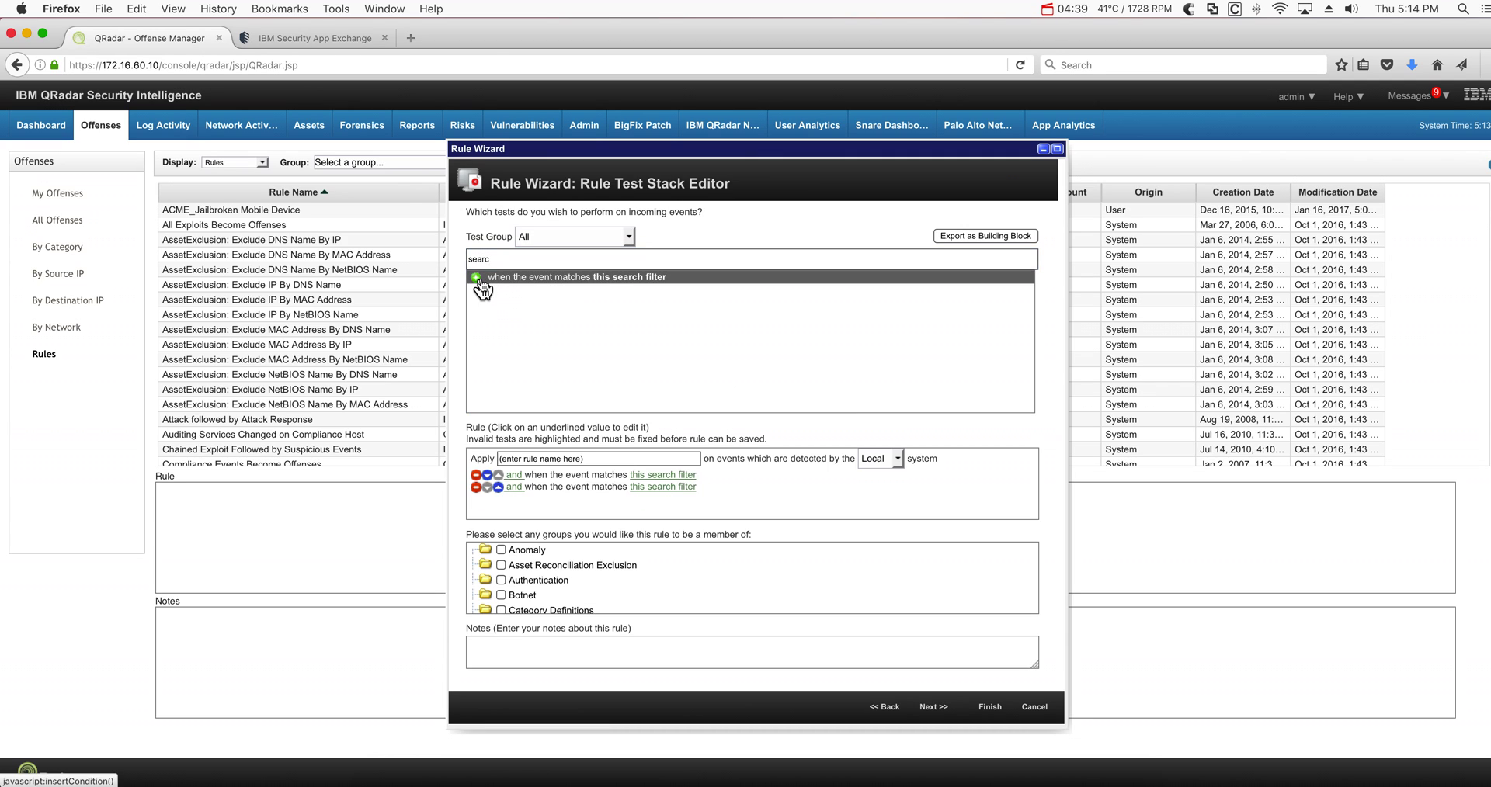
pyautogui.click(477, 487)
pyautogui.click(675, 475)
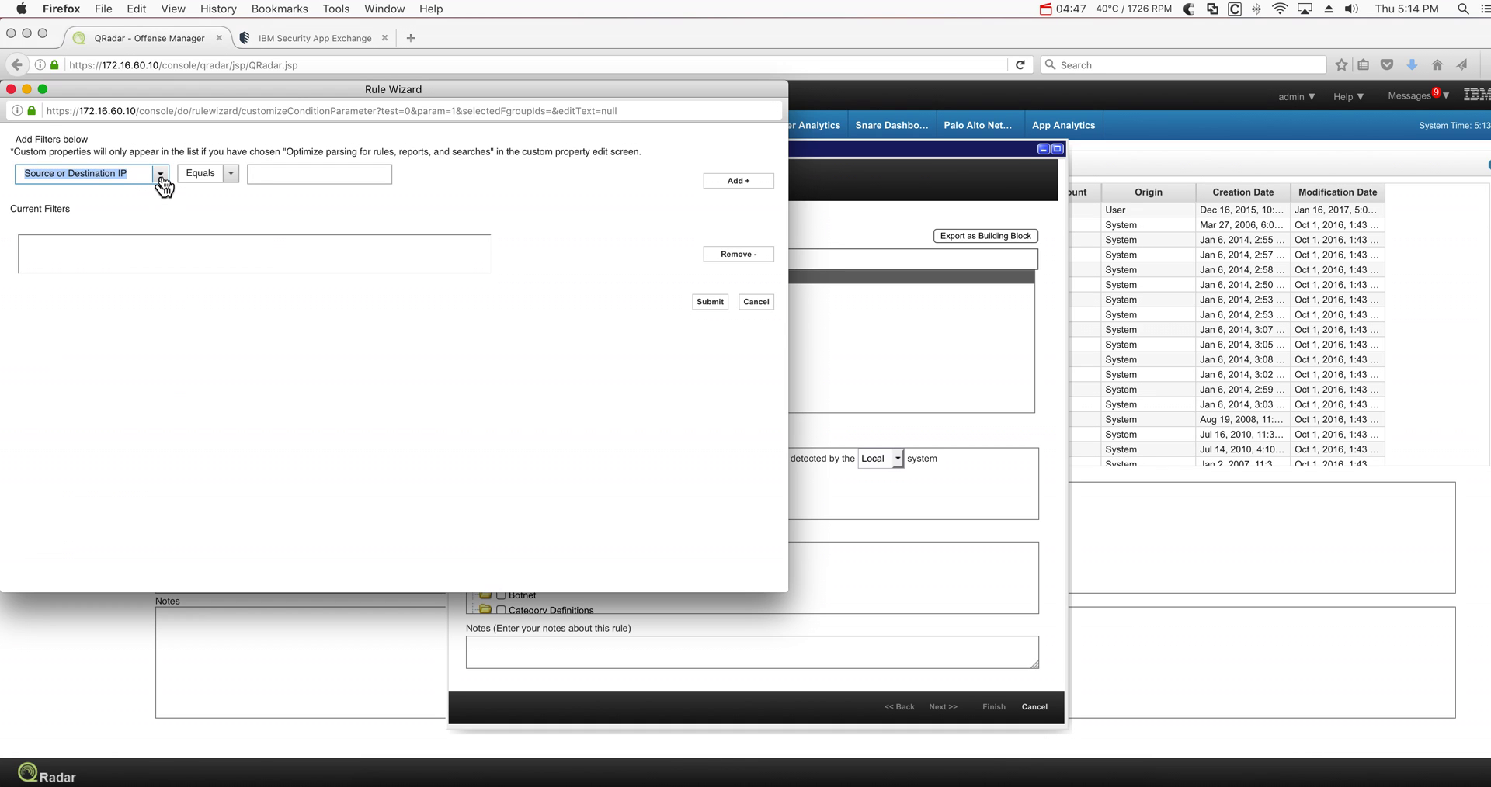
pyautogui.click(160, 176)
pyautogui.write('url')
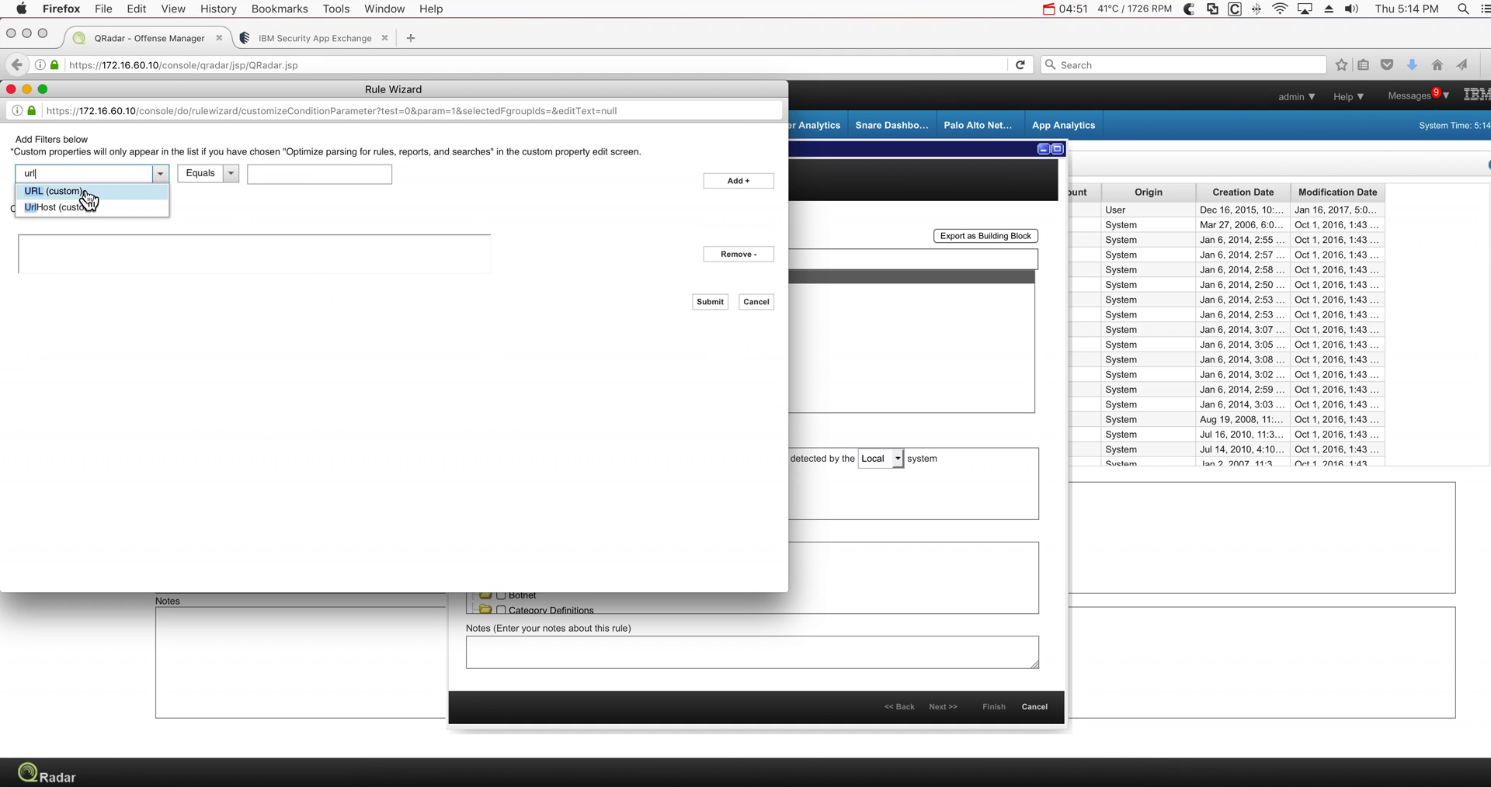
pyautogui.click(86, 189)
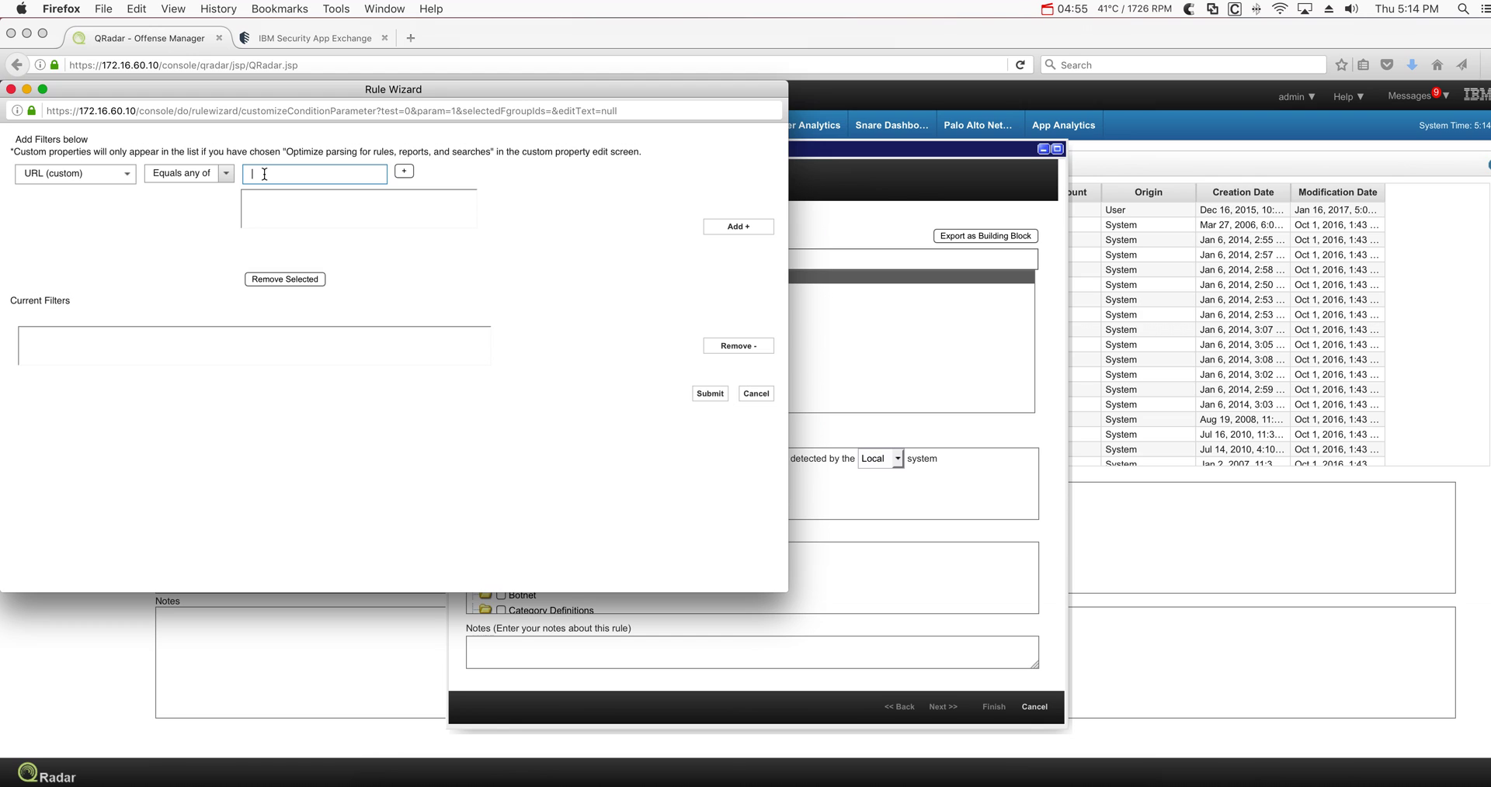
pyautogui.write('www.facebook.com')
pyautogui.click(403, 170)
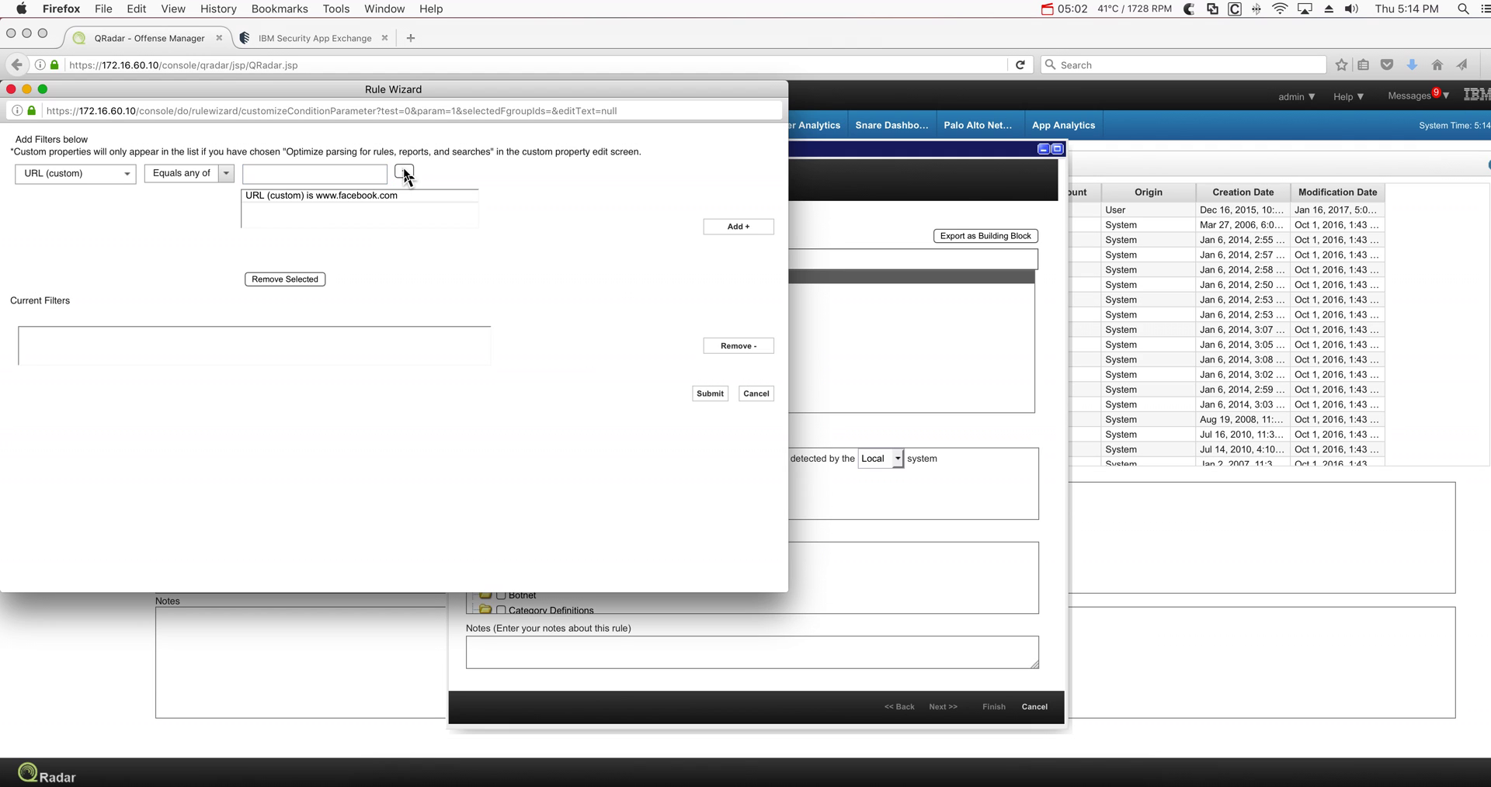
pyautogui.click(741, 227)
pyautogui.click(709, 394)
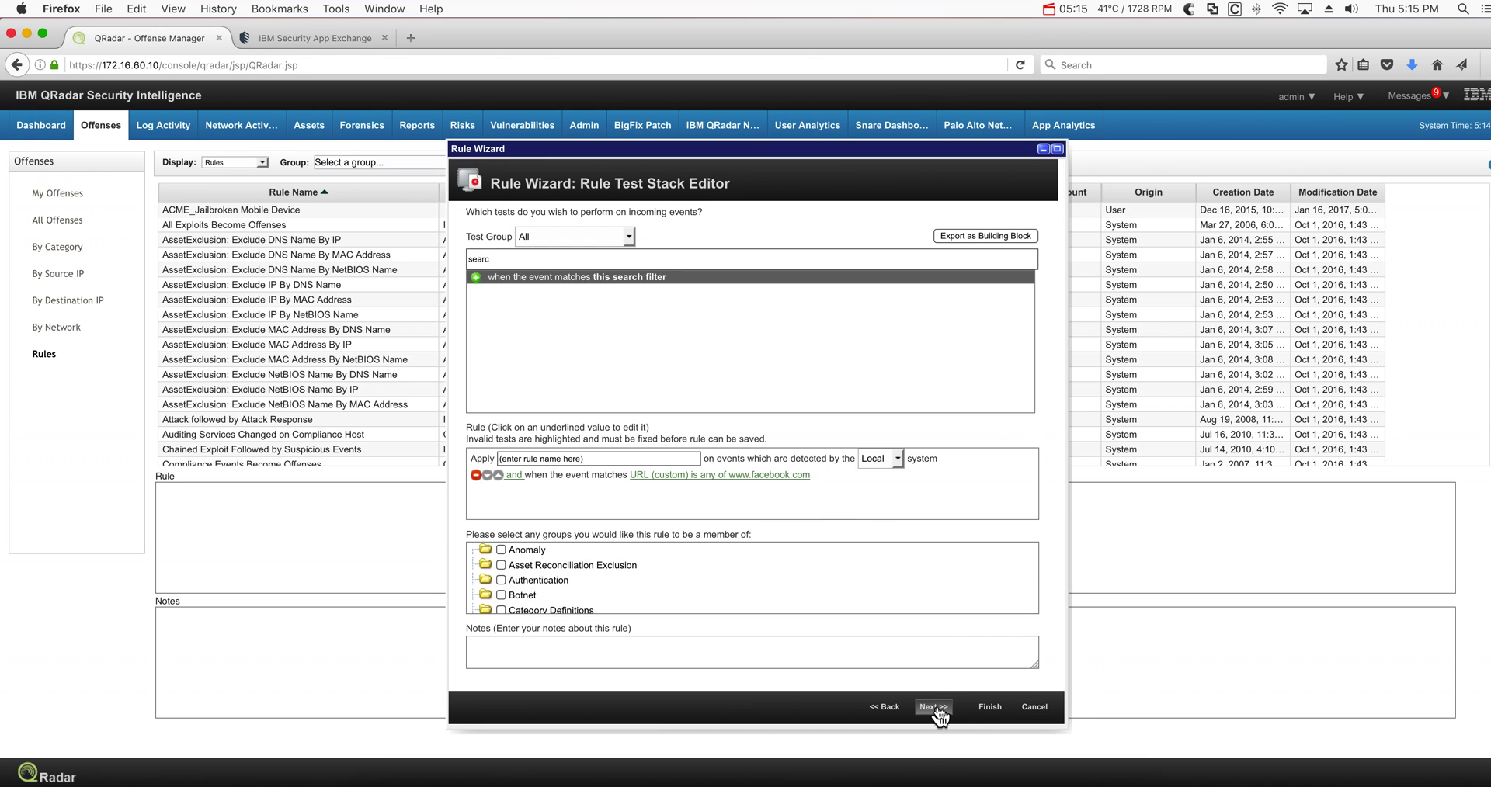
# Name the rule ACME_facebookRule
pyautogui.click(938, 707)
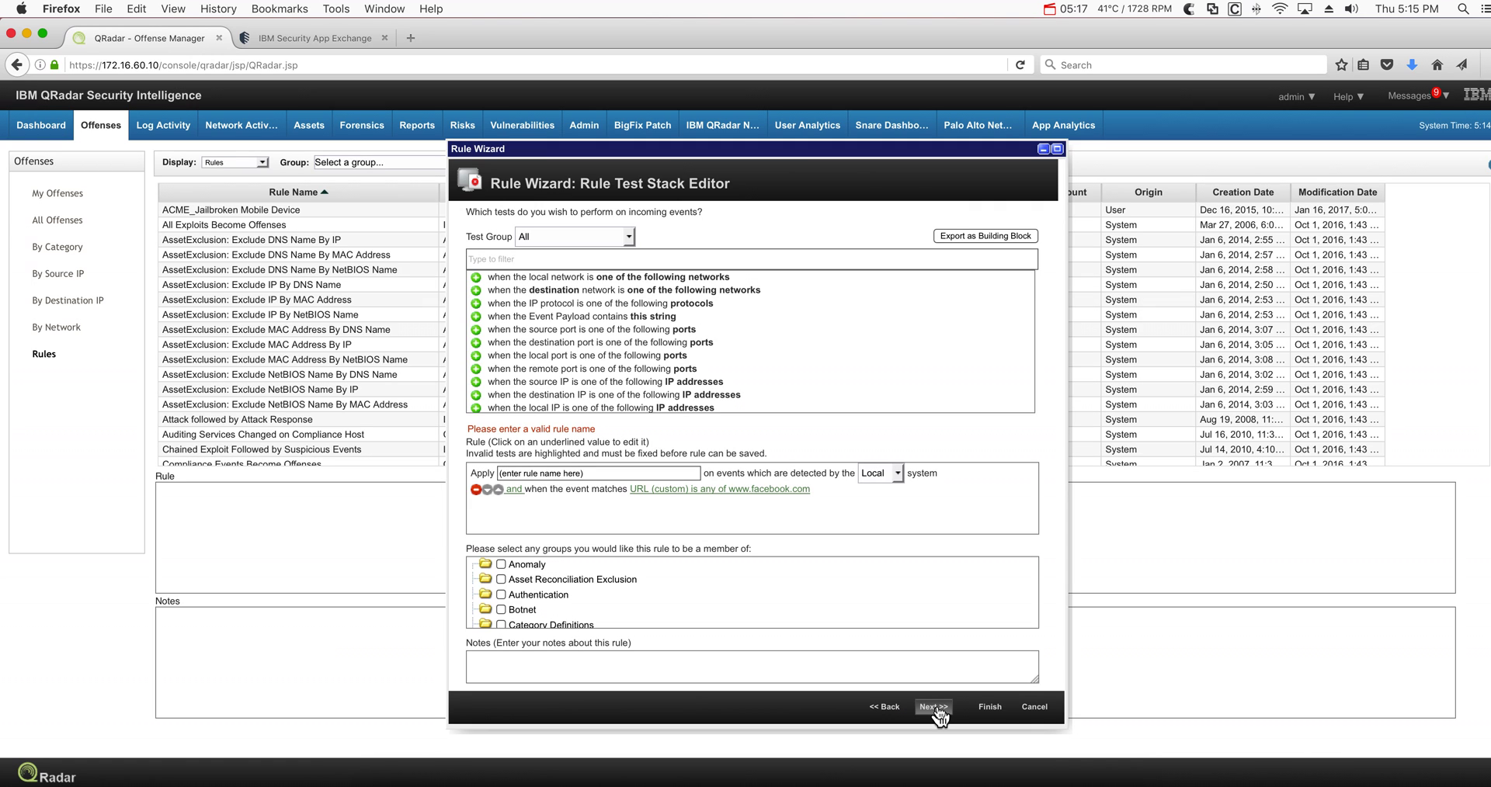
pyautogui.click(585, 474)
pyautogui.write('facebook')
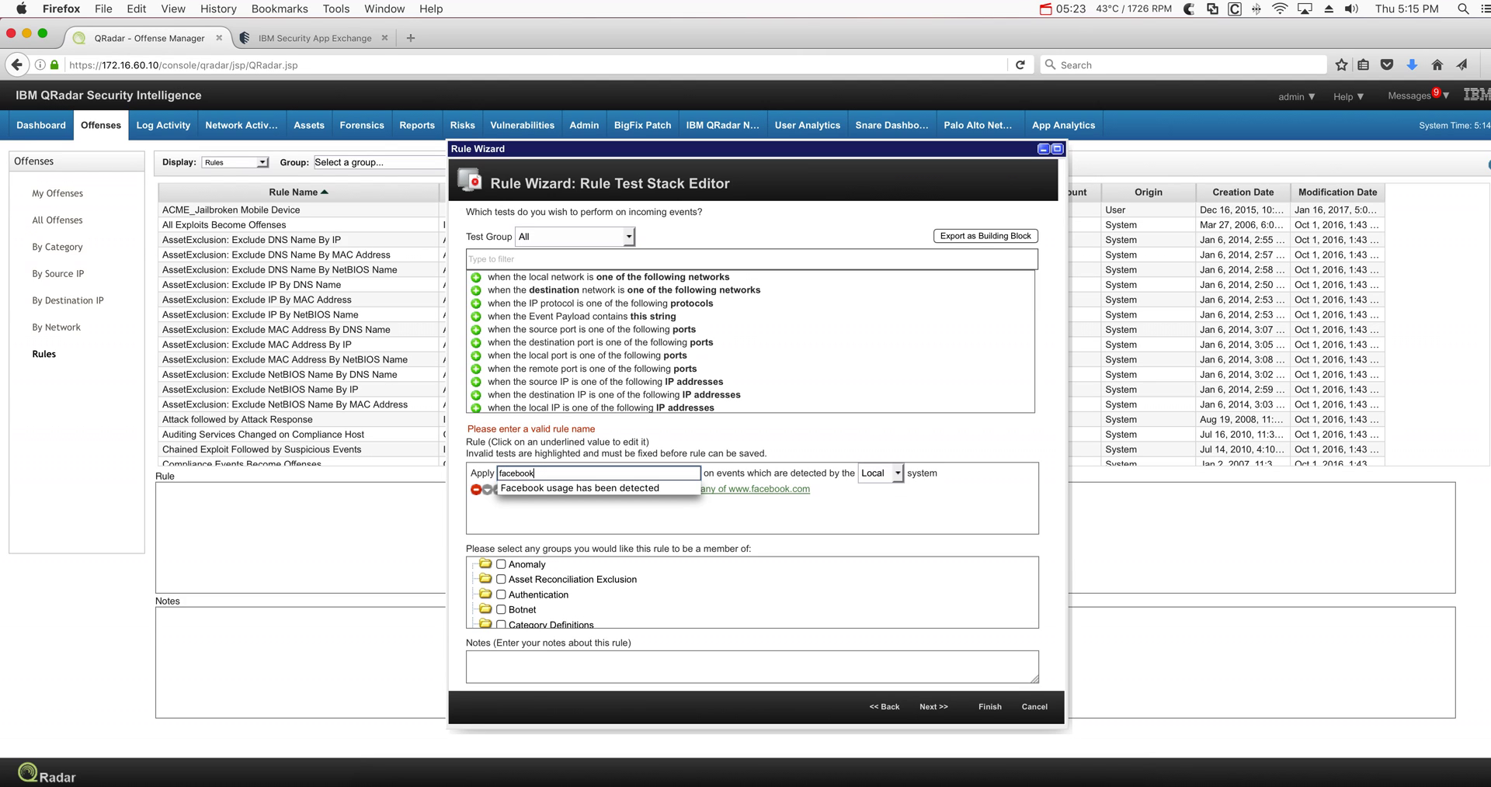
pyautogui.write('Rule')
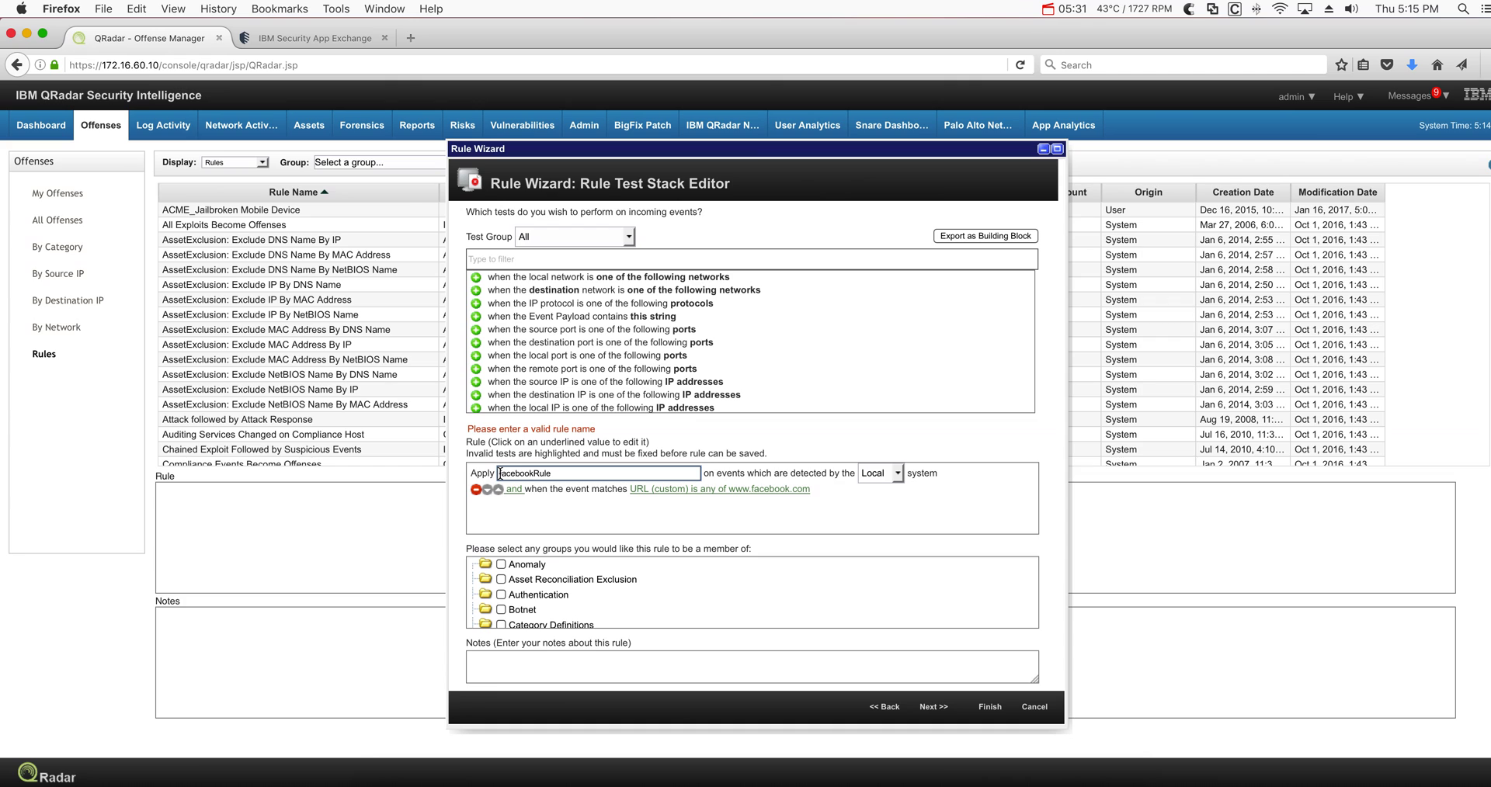
pyautogui.click(499, 473)
pyautogui.write('ACME_')
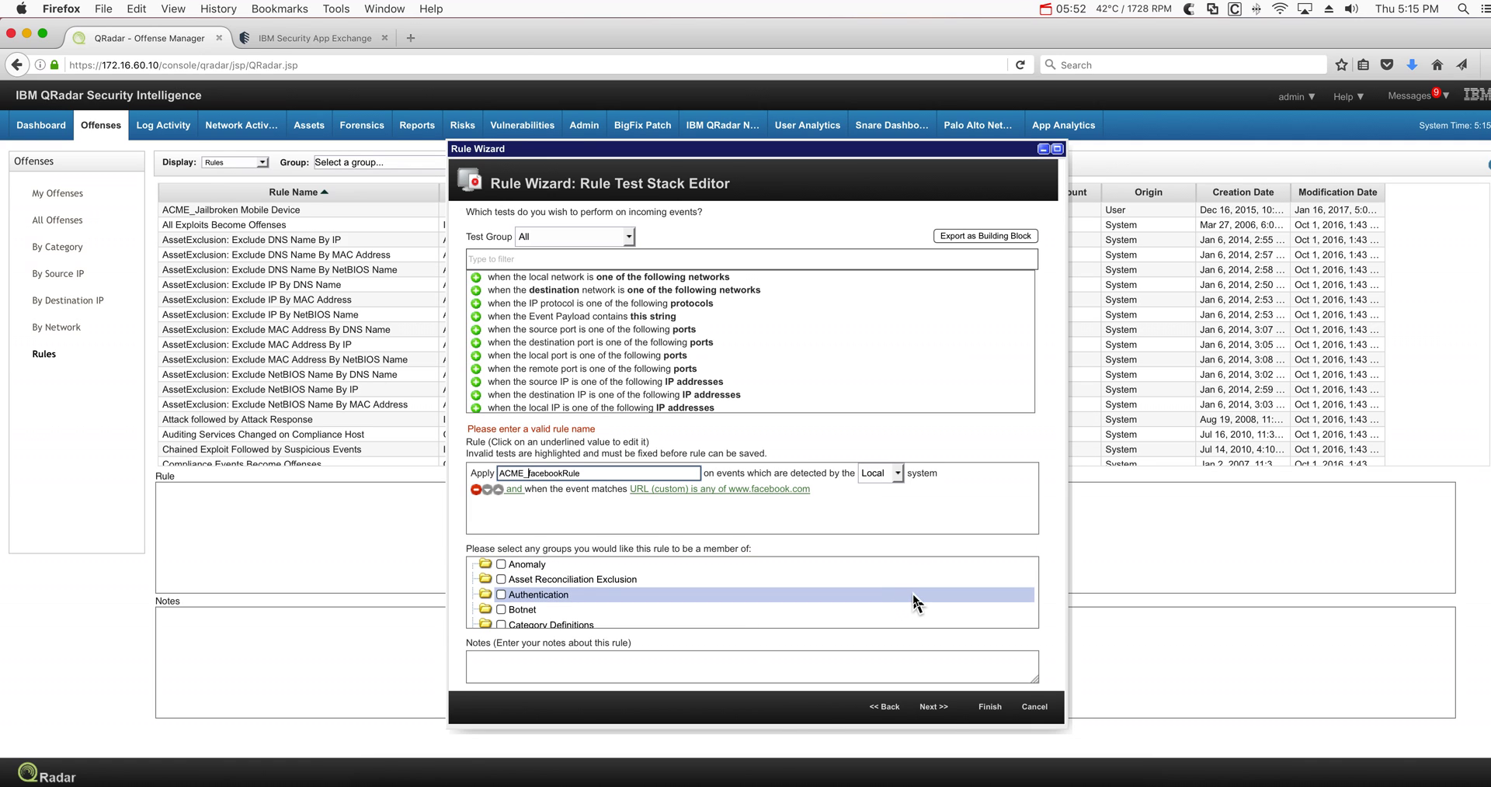
# Proceed to the rule response settings and ensure the detected event is part of an offense
pyautogui.click(935, 707)
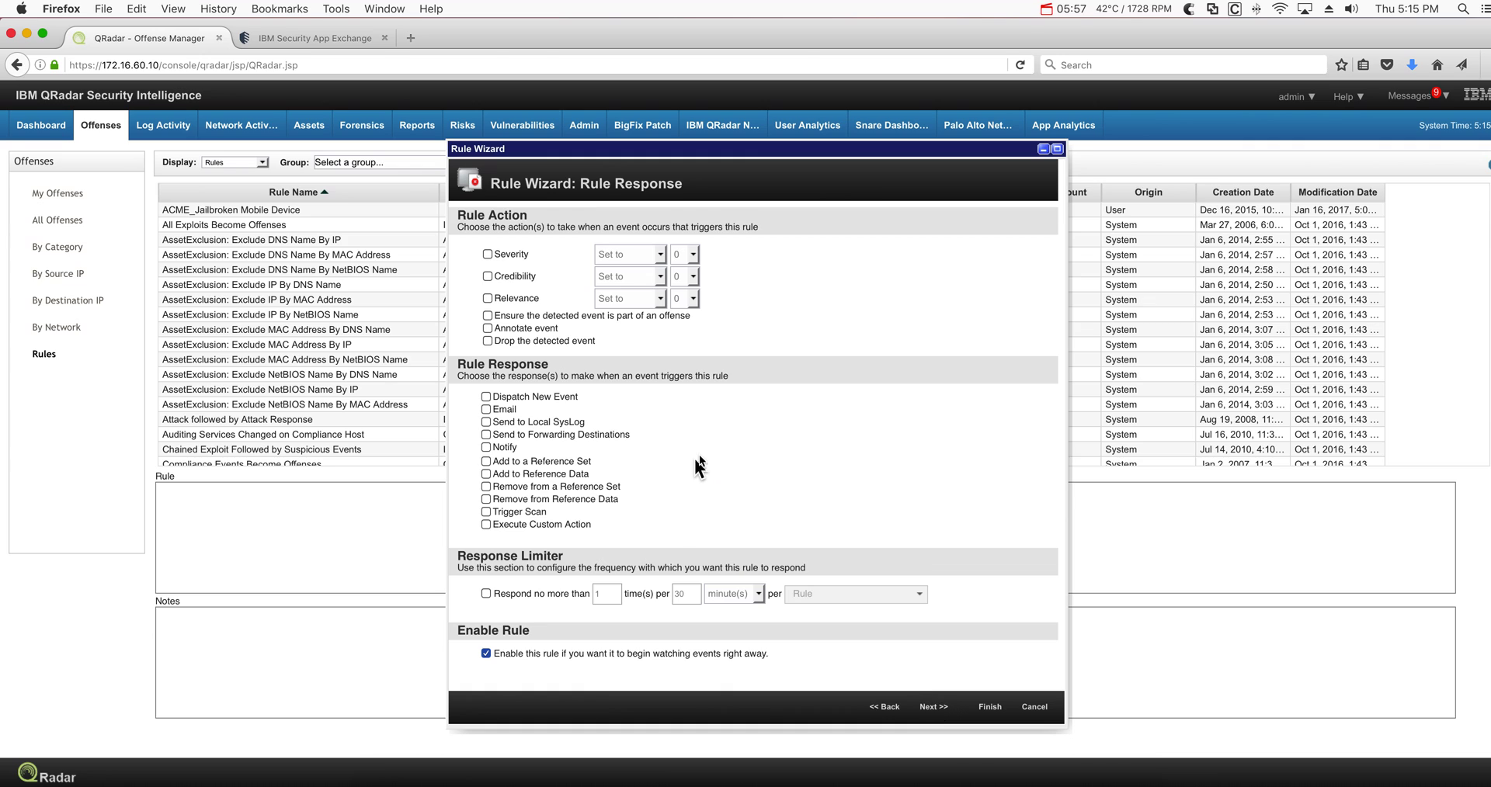
pyautogui.click(488, 316)
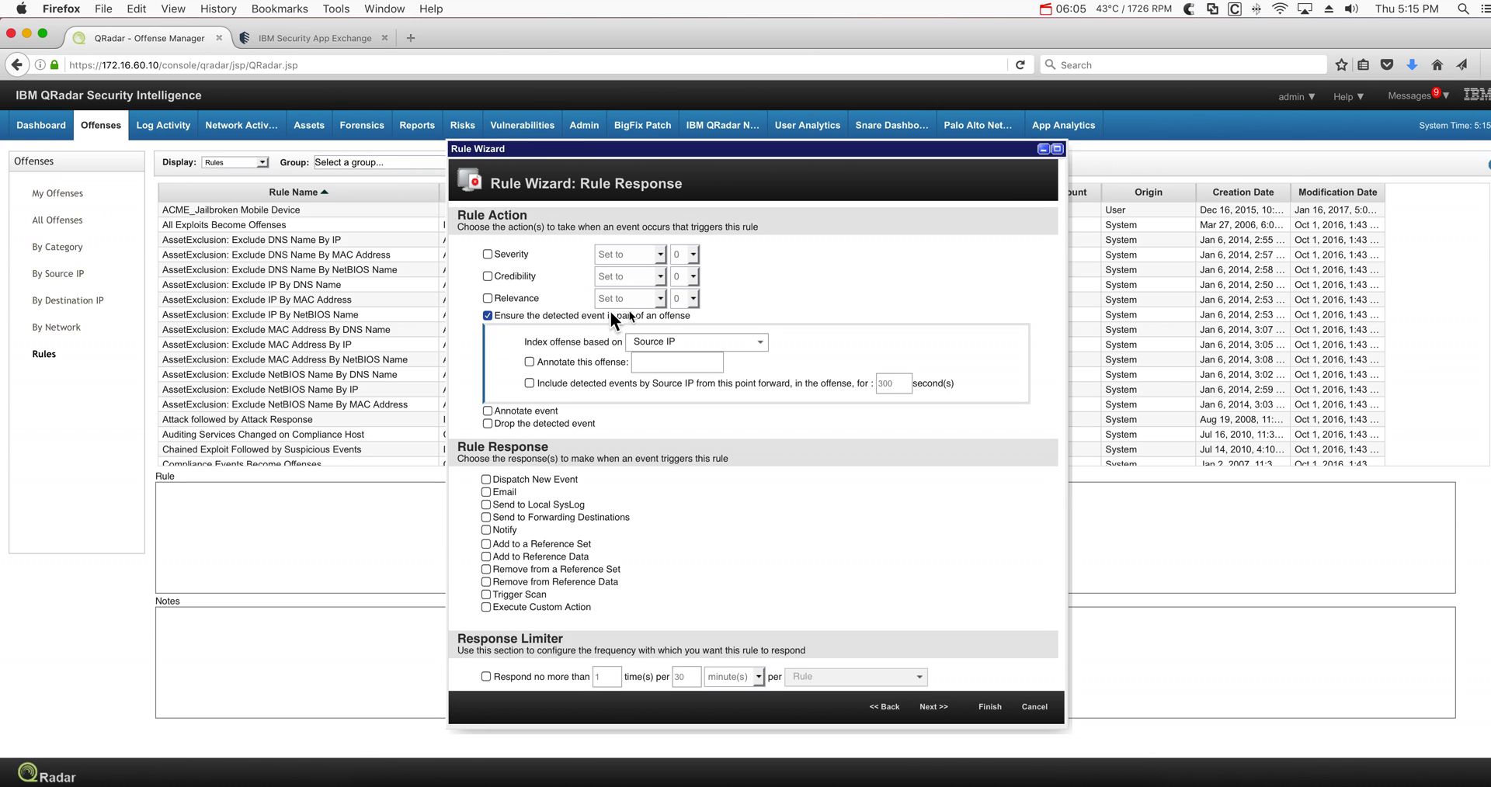
# Try filtering the offense index properties by "url", and return the index to Source IP
pyautogui.click(760, 345)
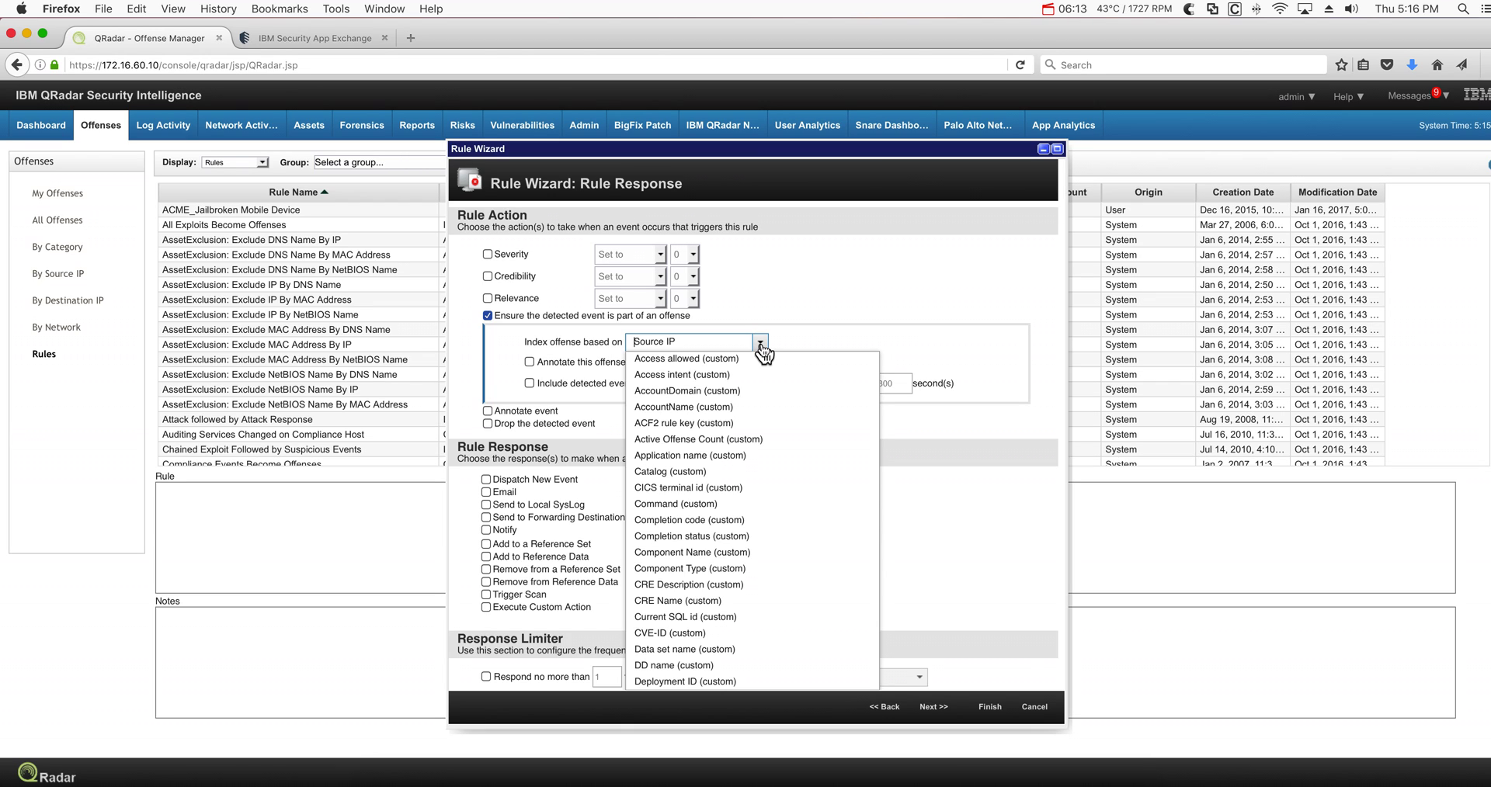
pyautogui.write('url')
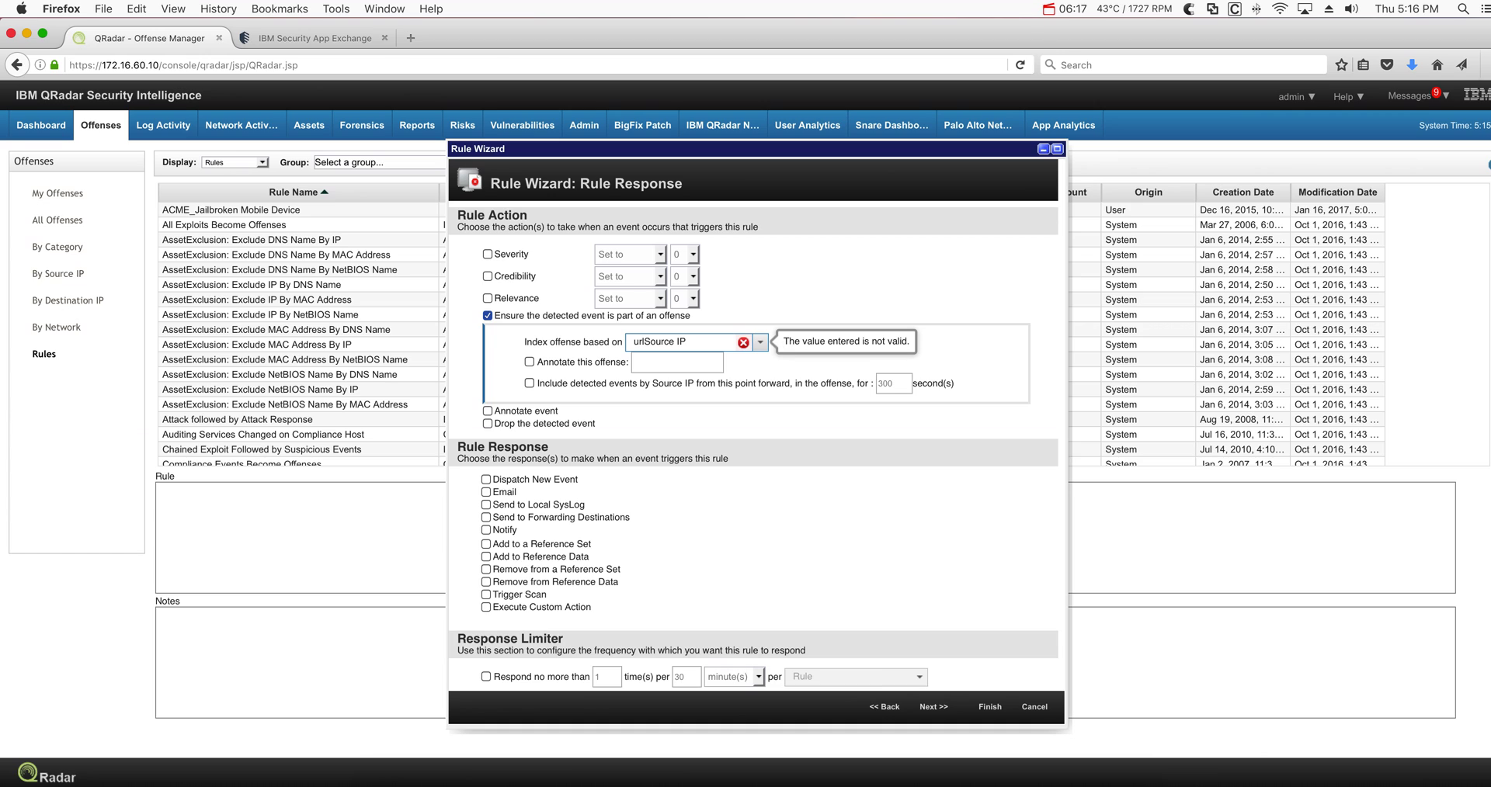
pyautogui.press('Delete')
pyautogui.press('Delete')
pyautogui.press('Delete')
pyautogui.press('Delete')
pyautogui.press('Delete')
pyautogui.press('Delete')
pyautogui.press('Delete')
pyautogui.press('Delete')
pyautogui.press('Delete')
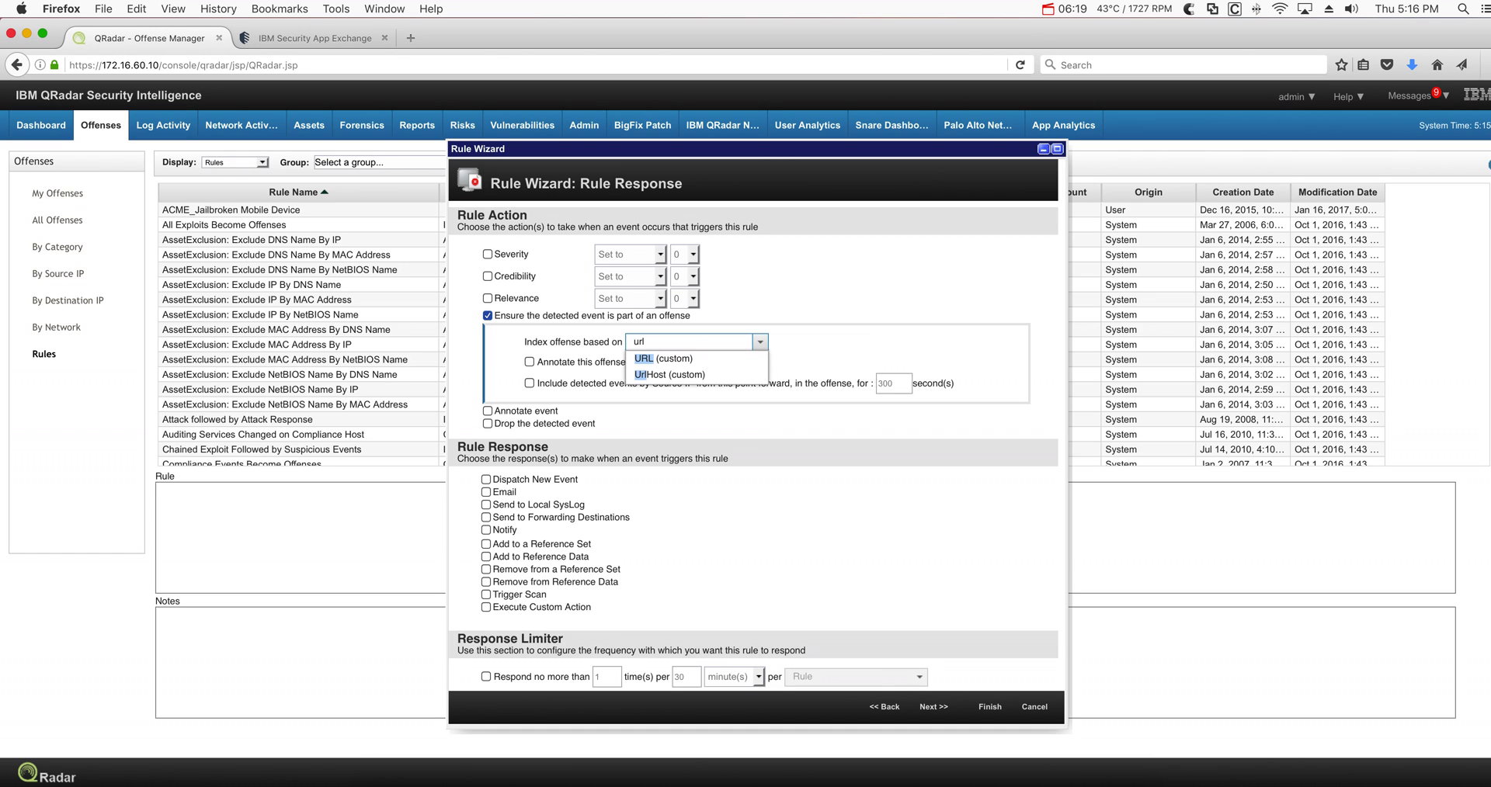
pyautogui.click(760, 346)
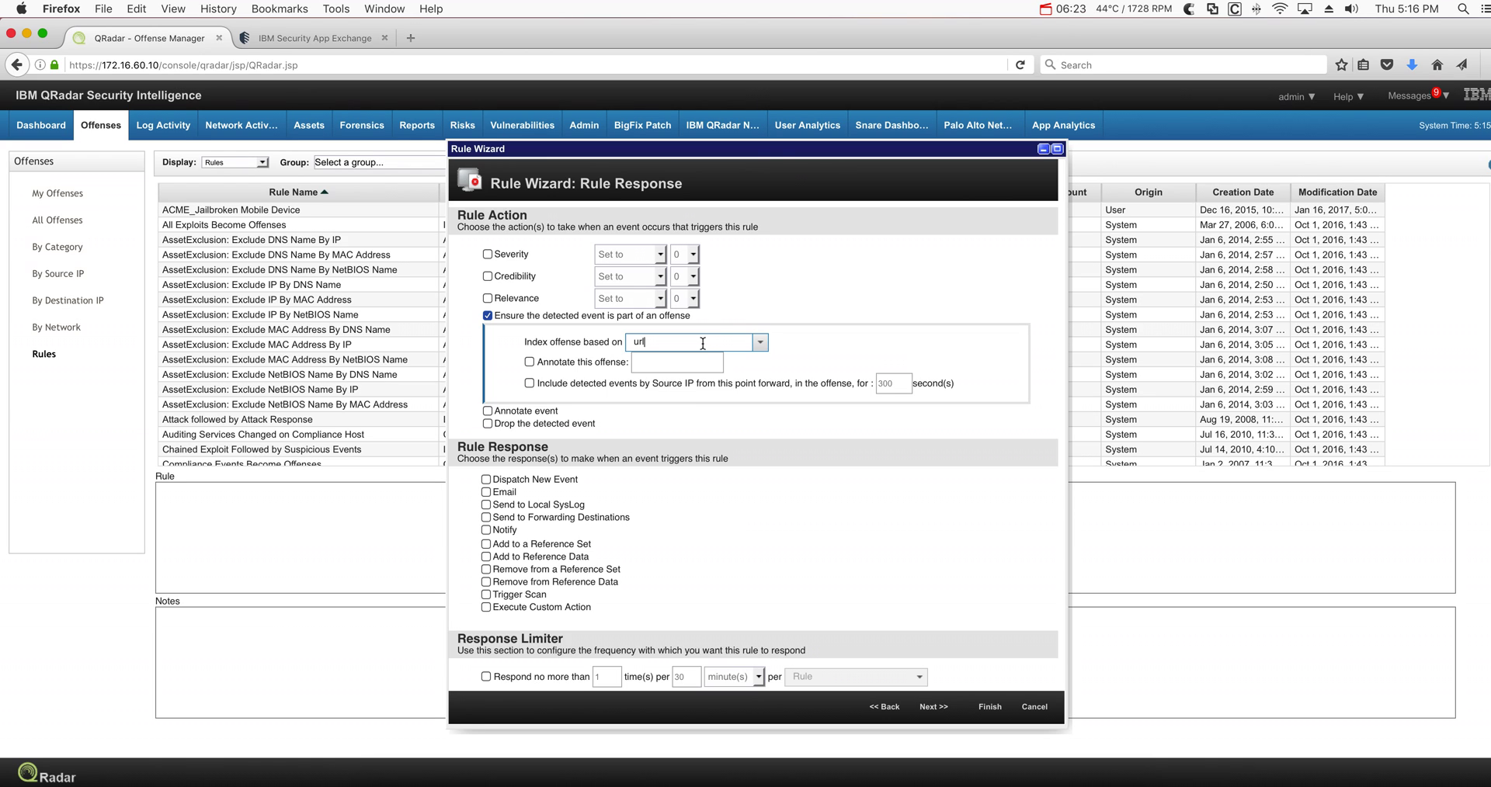
pyautogui.write('Souc')
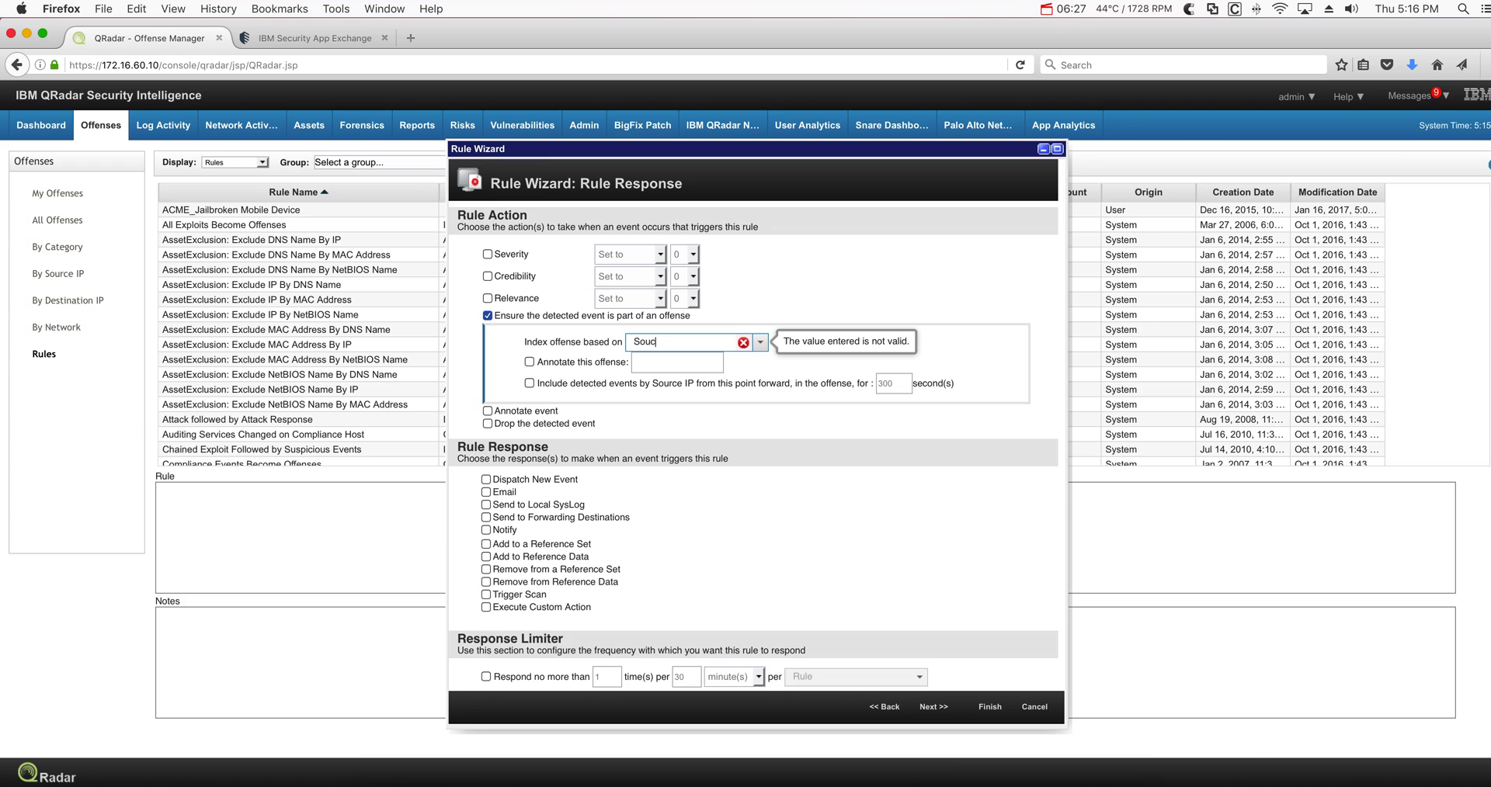
pyautogui.press('BackSpace')
pyautogui.press('BackSpace')
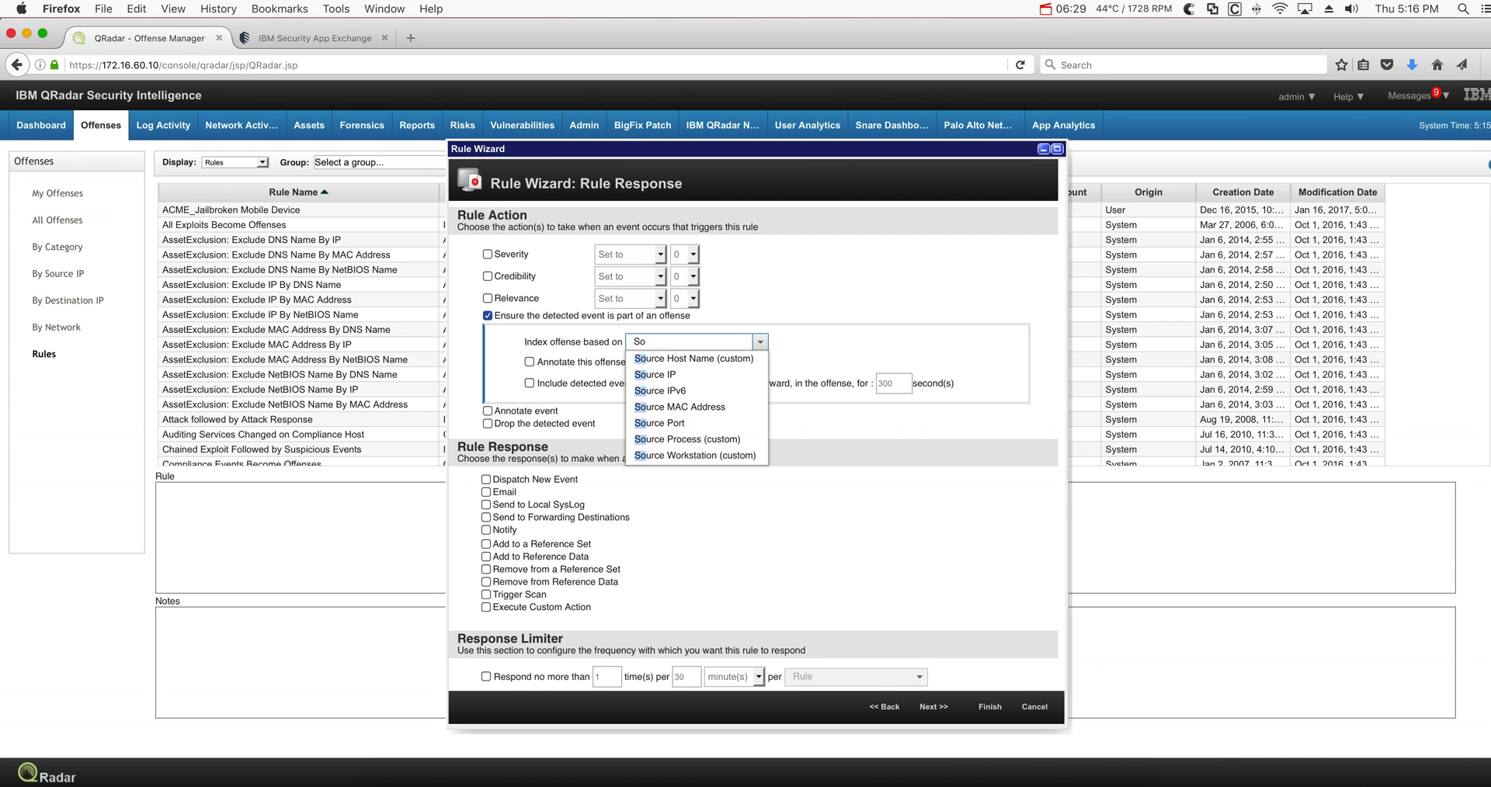
pyautogui.click(659, 375)
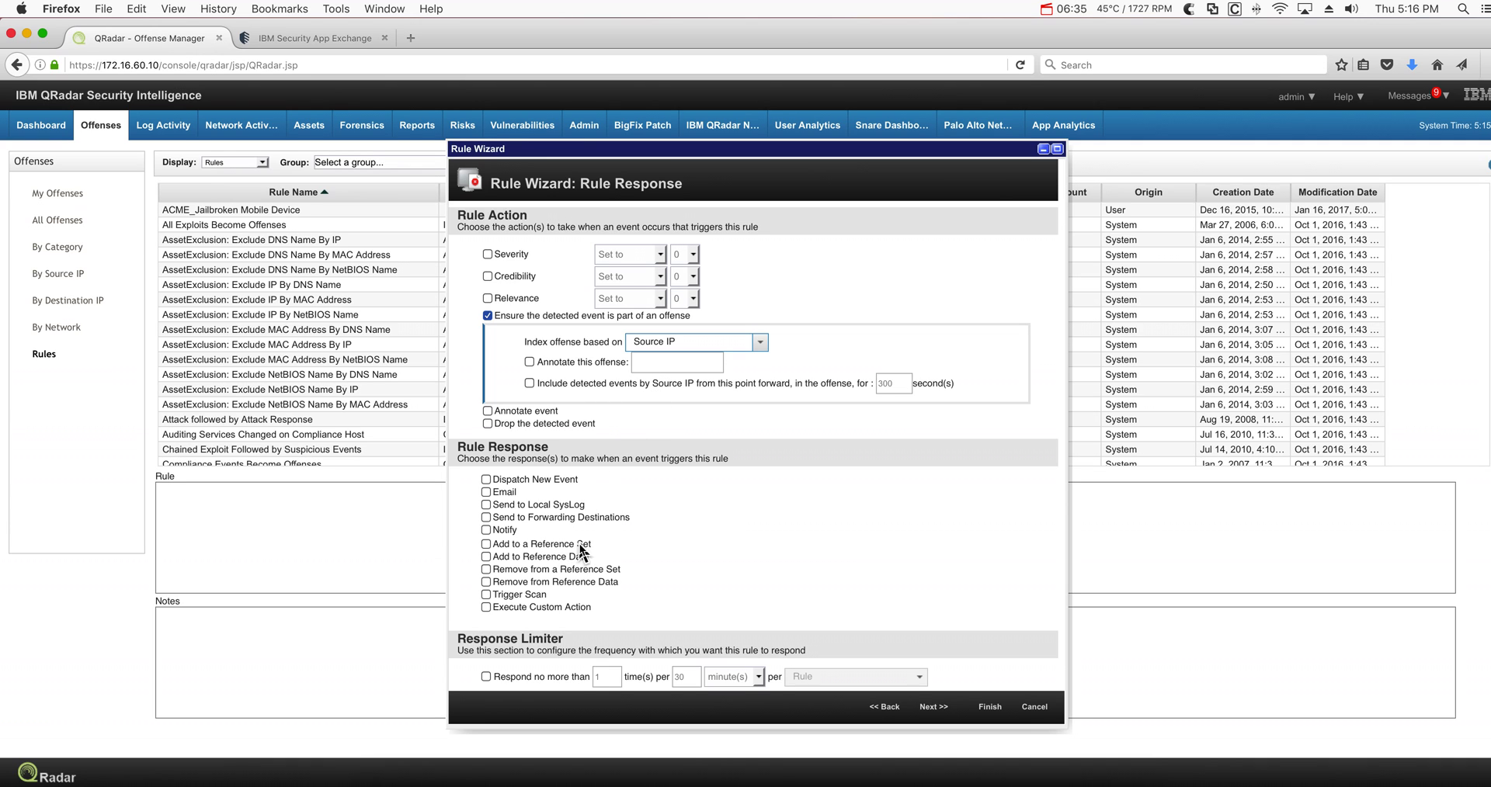
# Enable dispatching a new event as a rule response, with "User went to facebook" as both its name and description
pyautogui.scroll(-2, 642, 545)
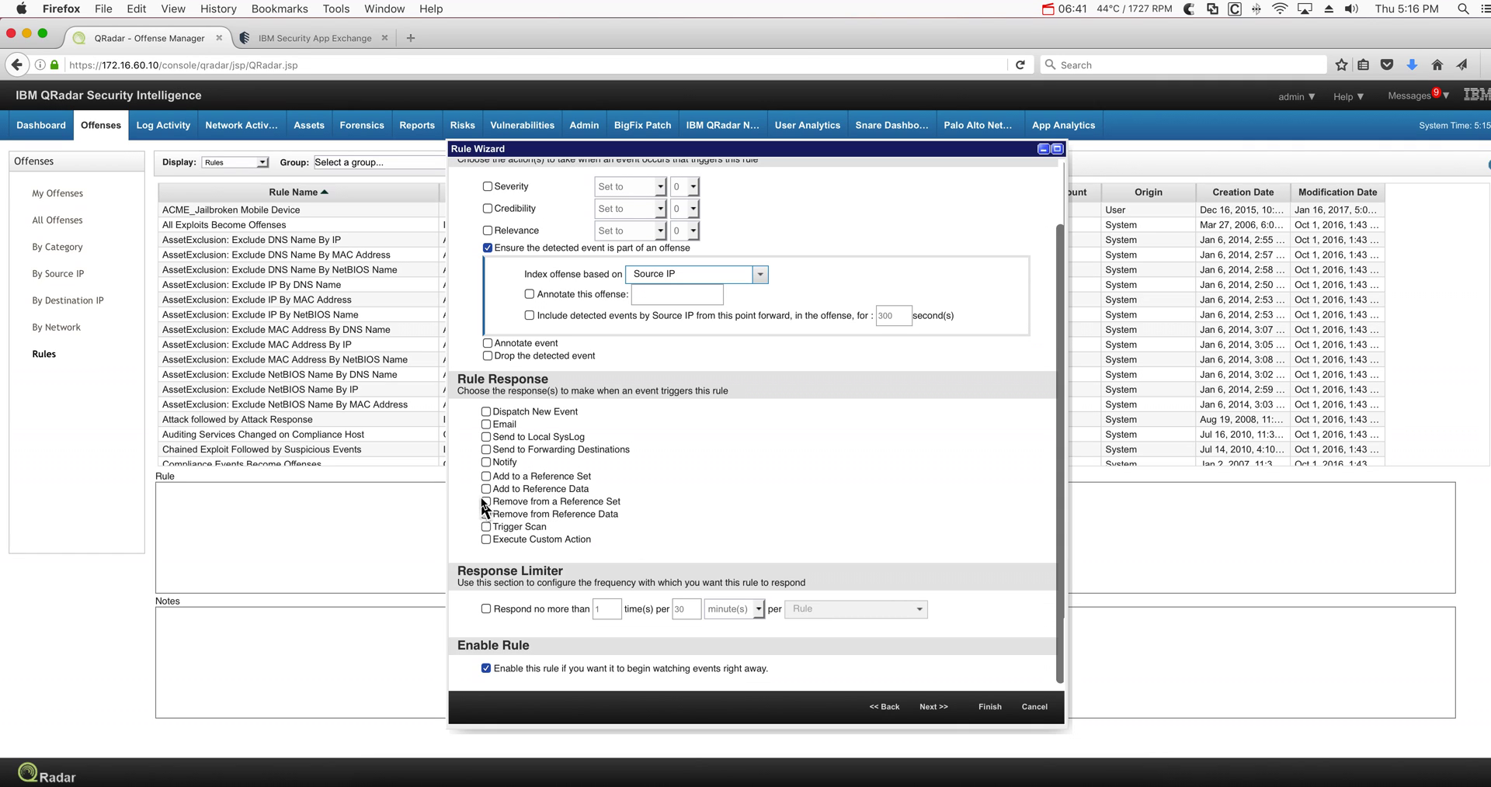
pyautogui.click(485, 411)
pyautogui.click(591, 451)
pyautogui.write('User went to facebook')
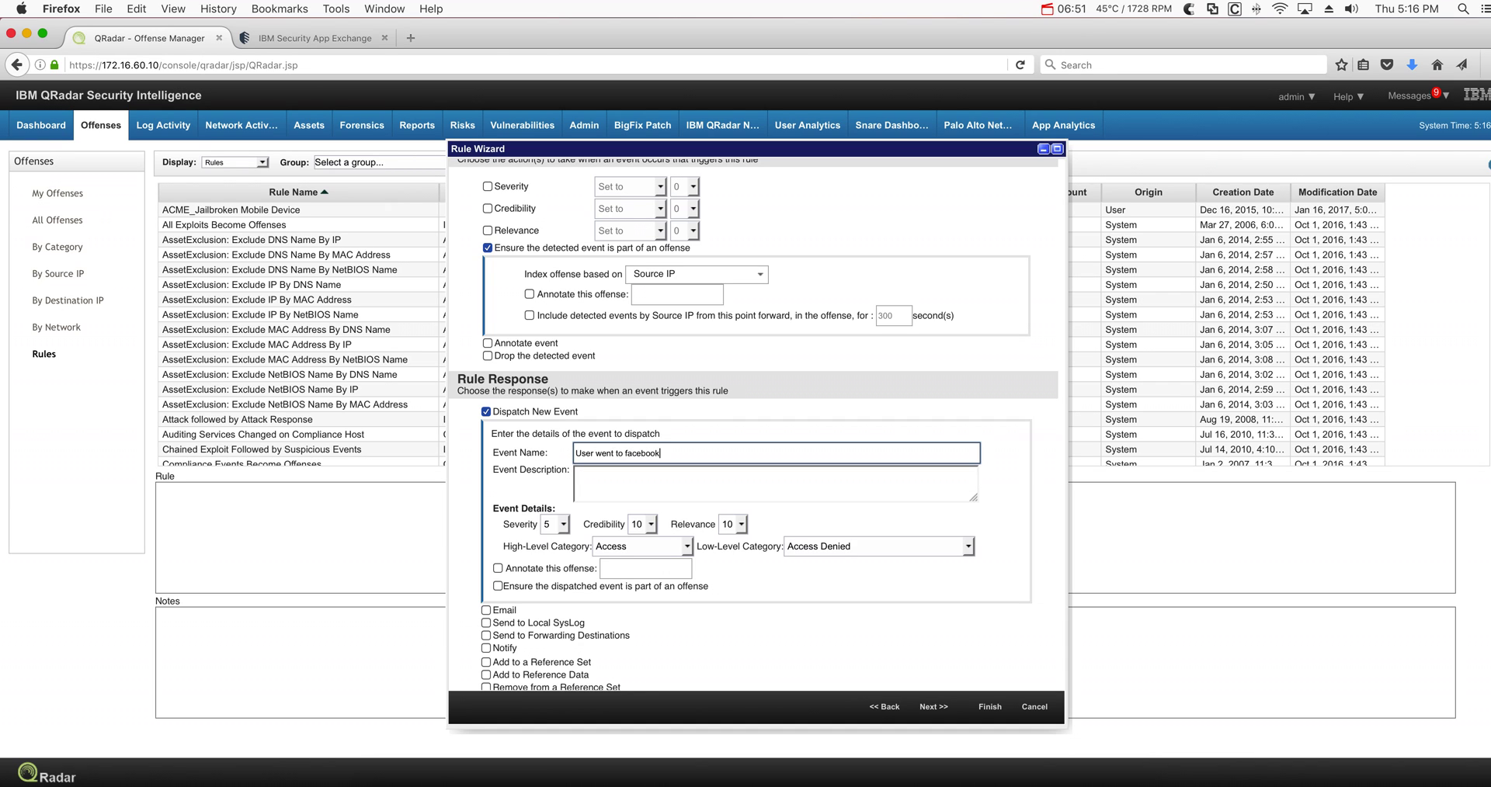
pyautogui.click(593, 486)
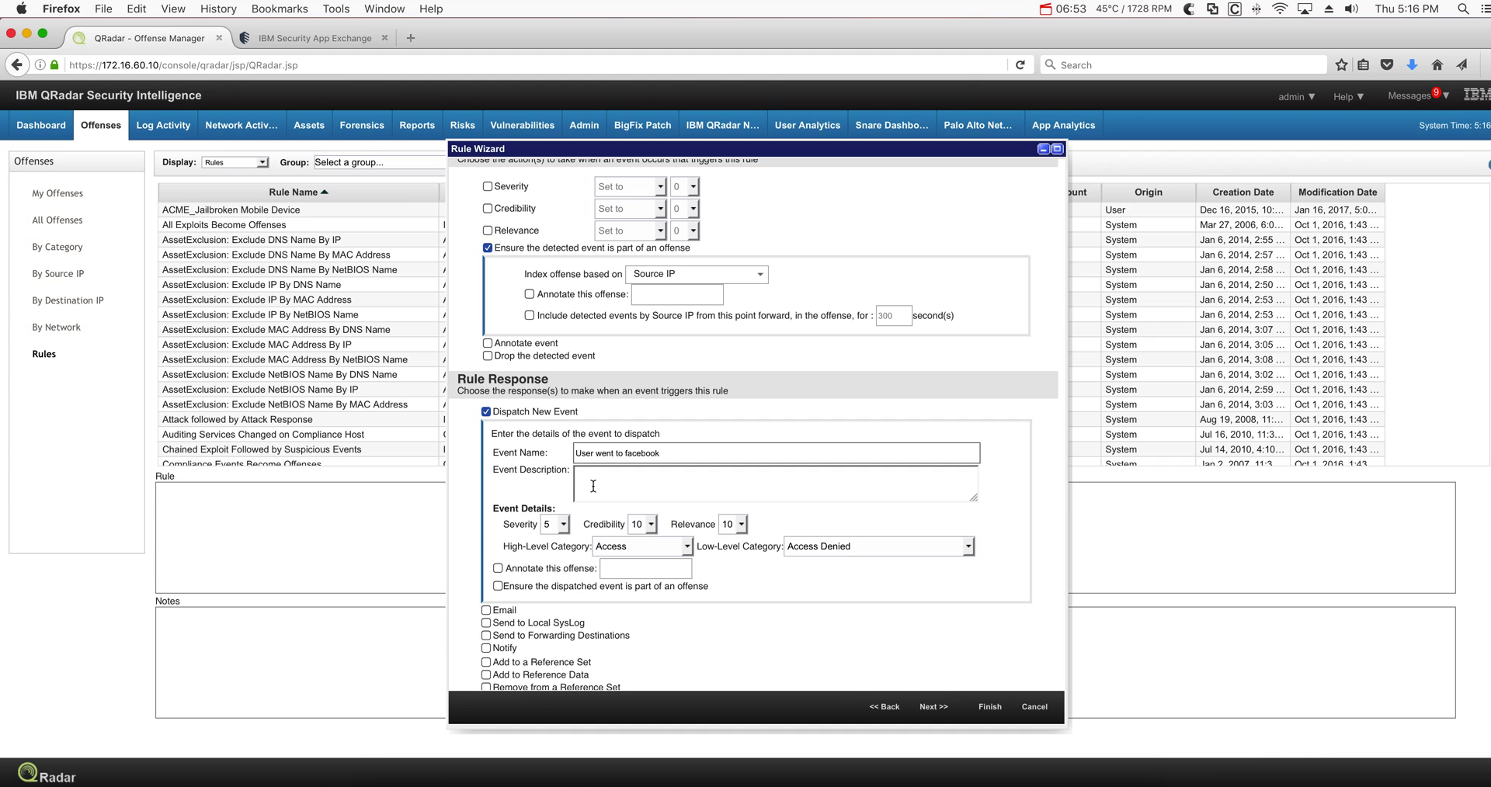
pyautogui.write('User went to facebook')
pyautogui.click(687, 547)
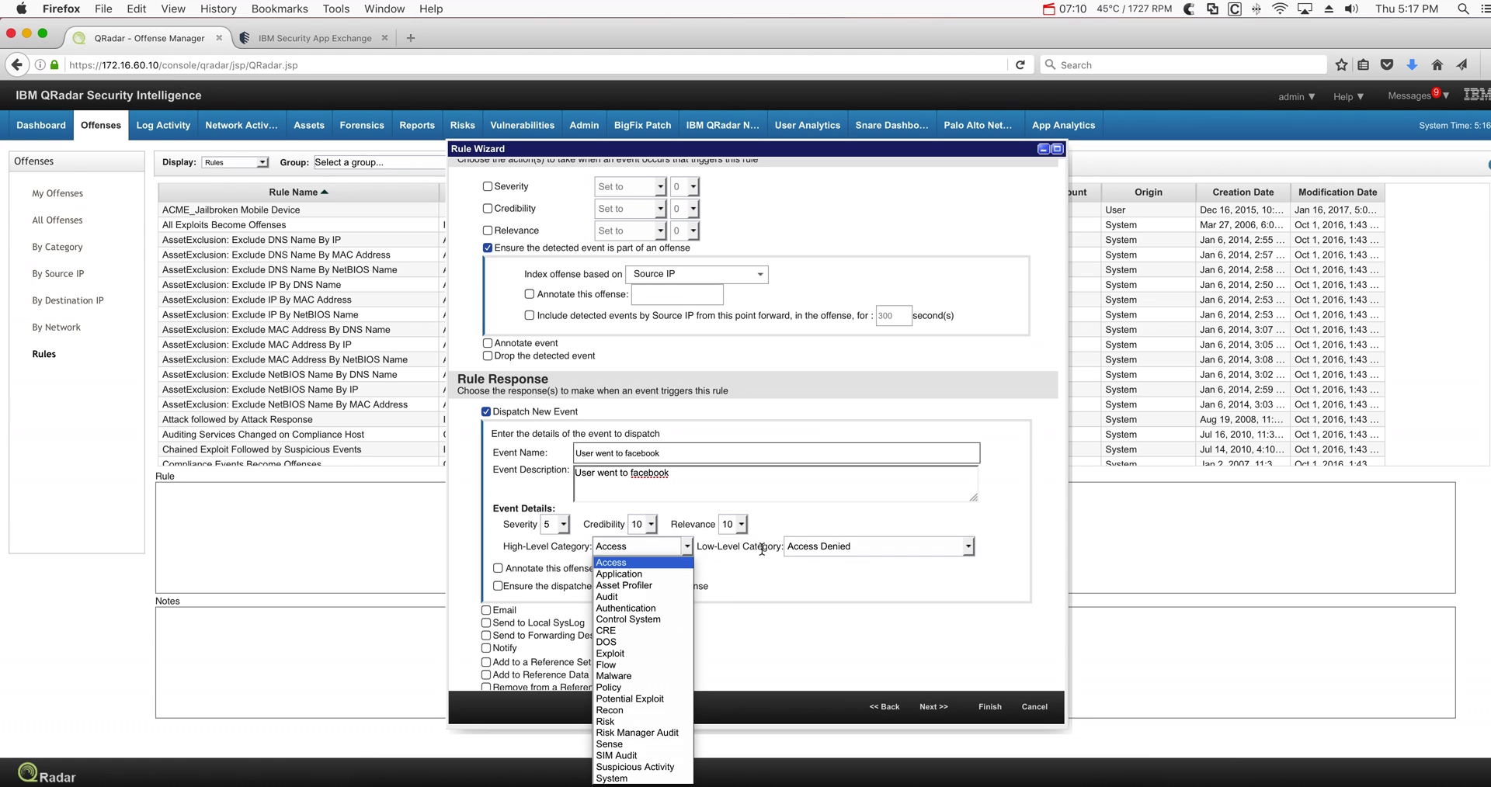
pyautogui.click(970, 551)
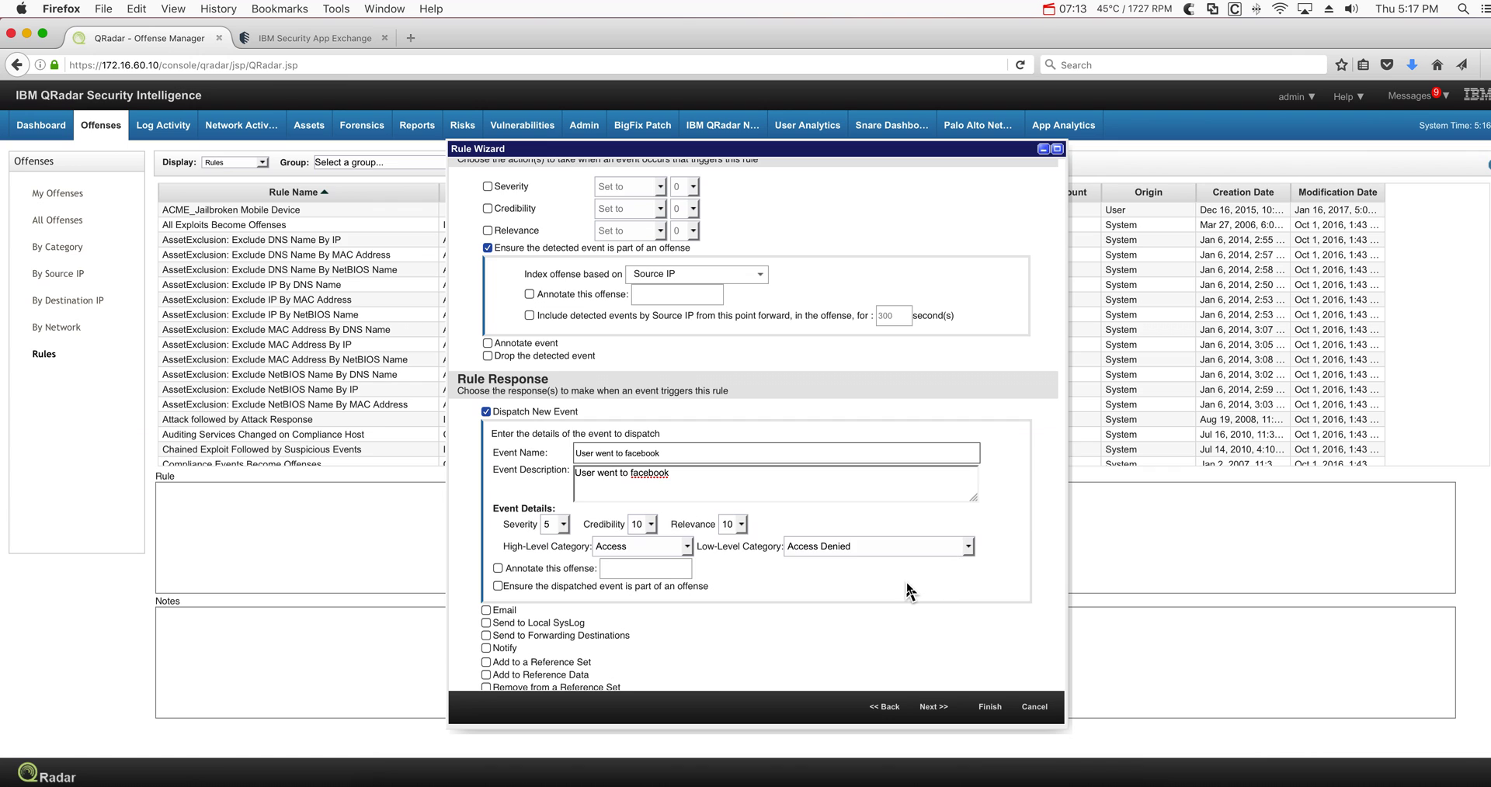
# Make the dispatched event part of an offense, let it set or replace the offense name, and finish the rule
pyautogui.scroll(-3, 909, 592)
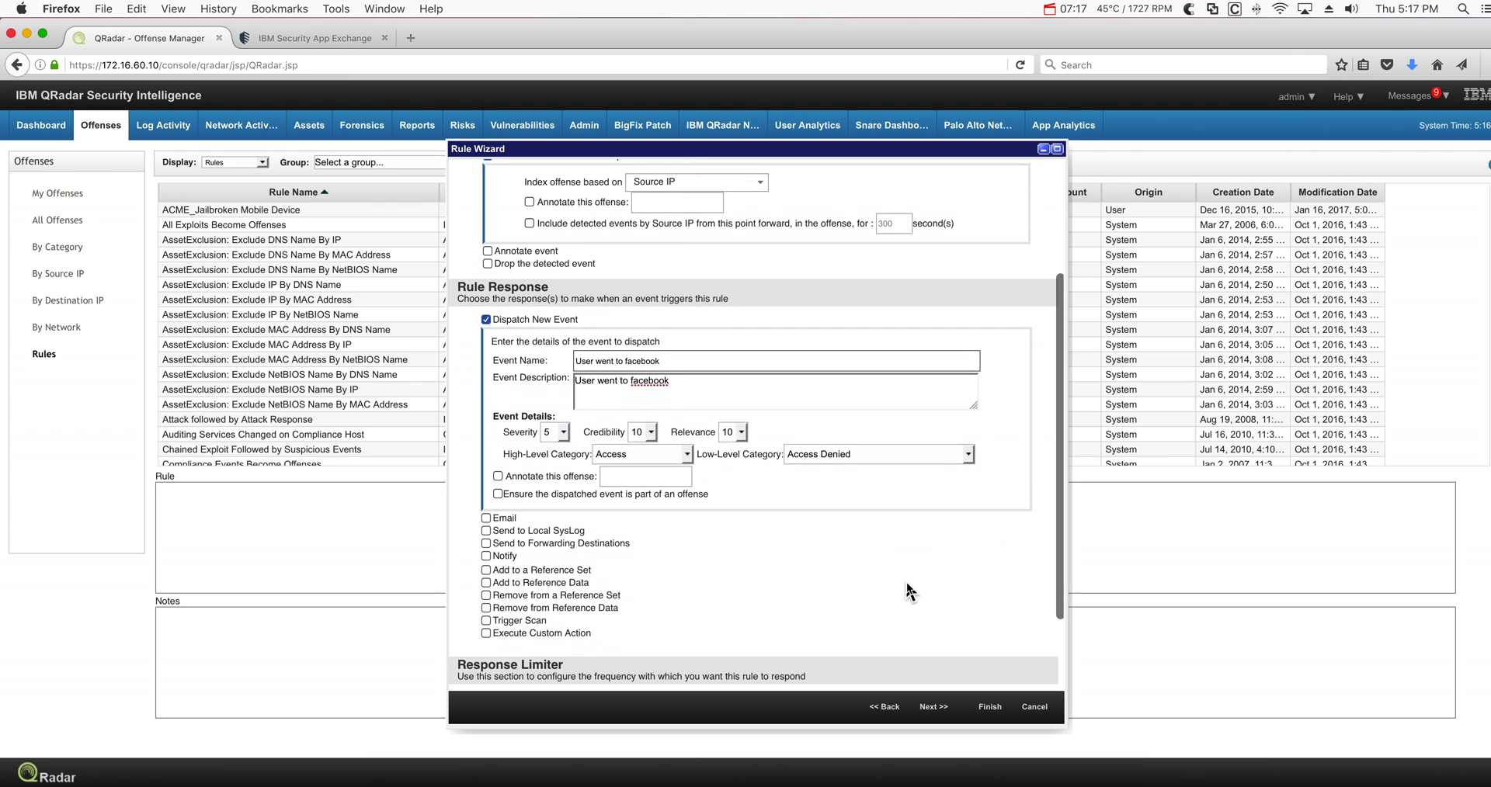
pyautogui.scroll(-3, 908, 592)
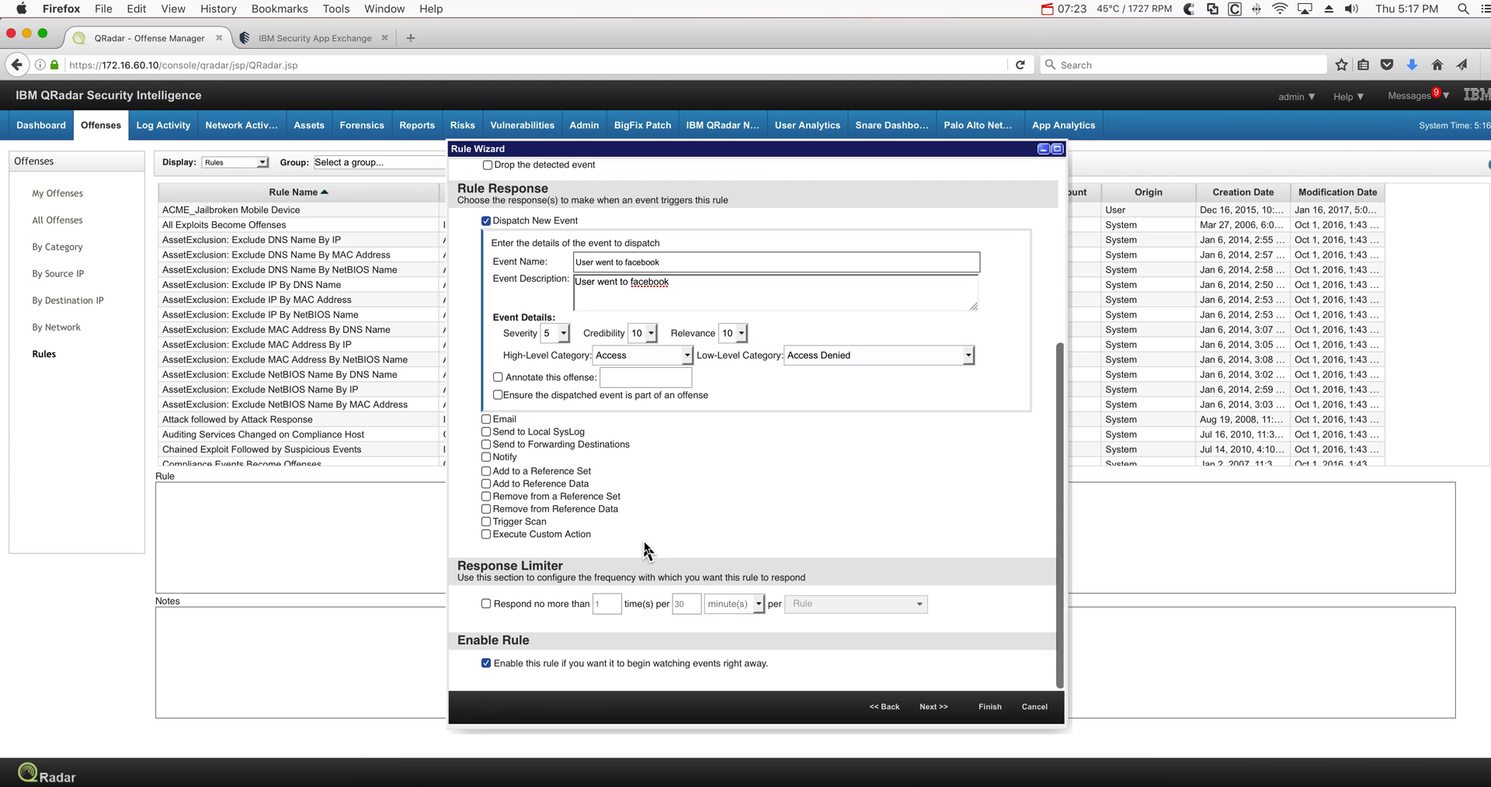
pyautogui.click(498, 396)
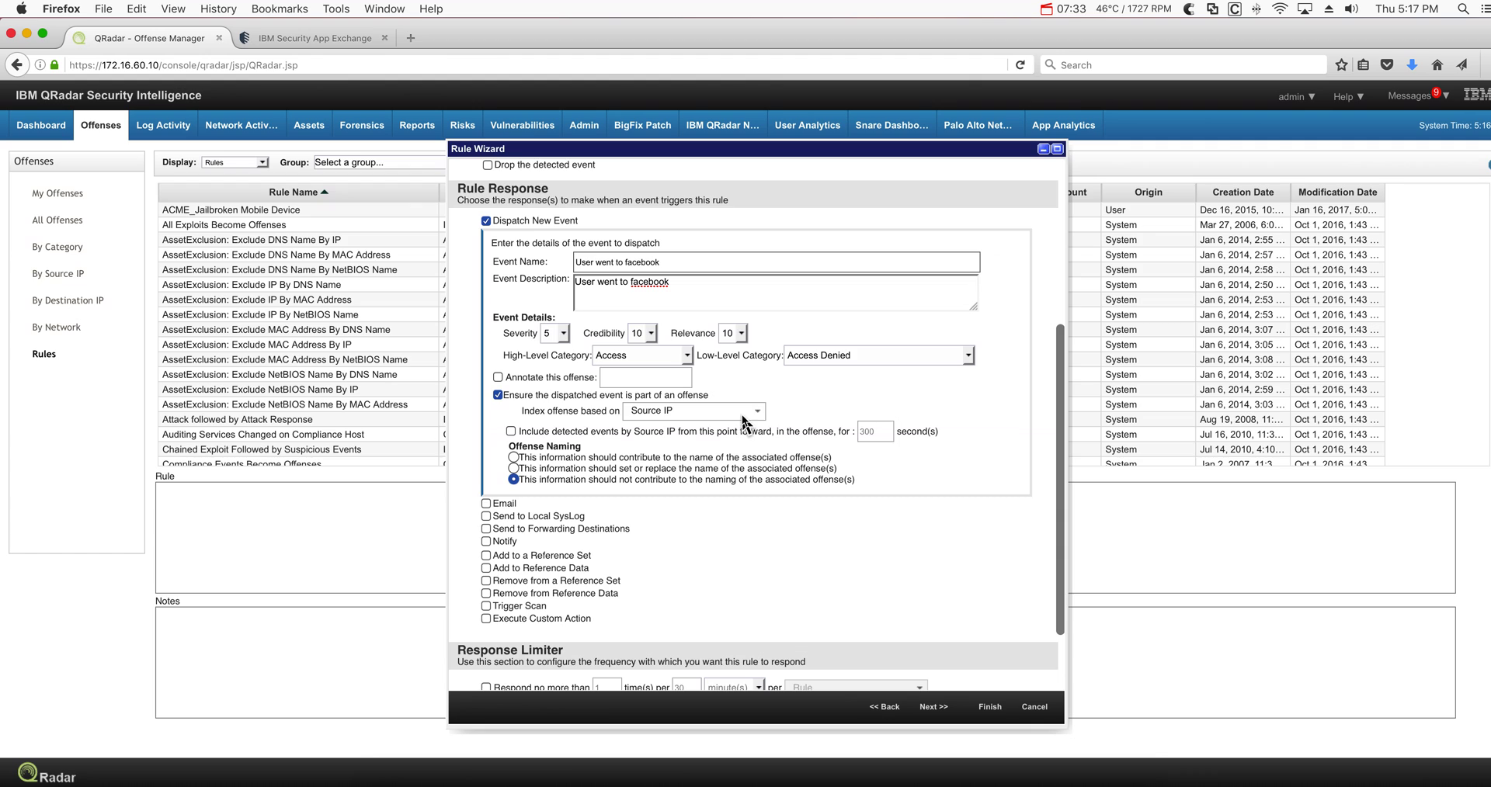
pyautogui.click(513, 468)
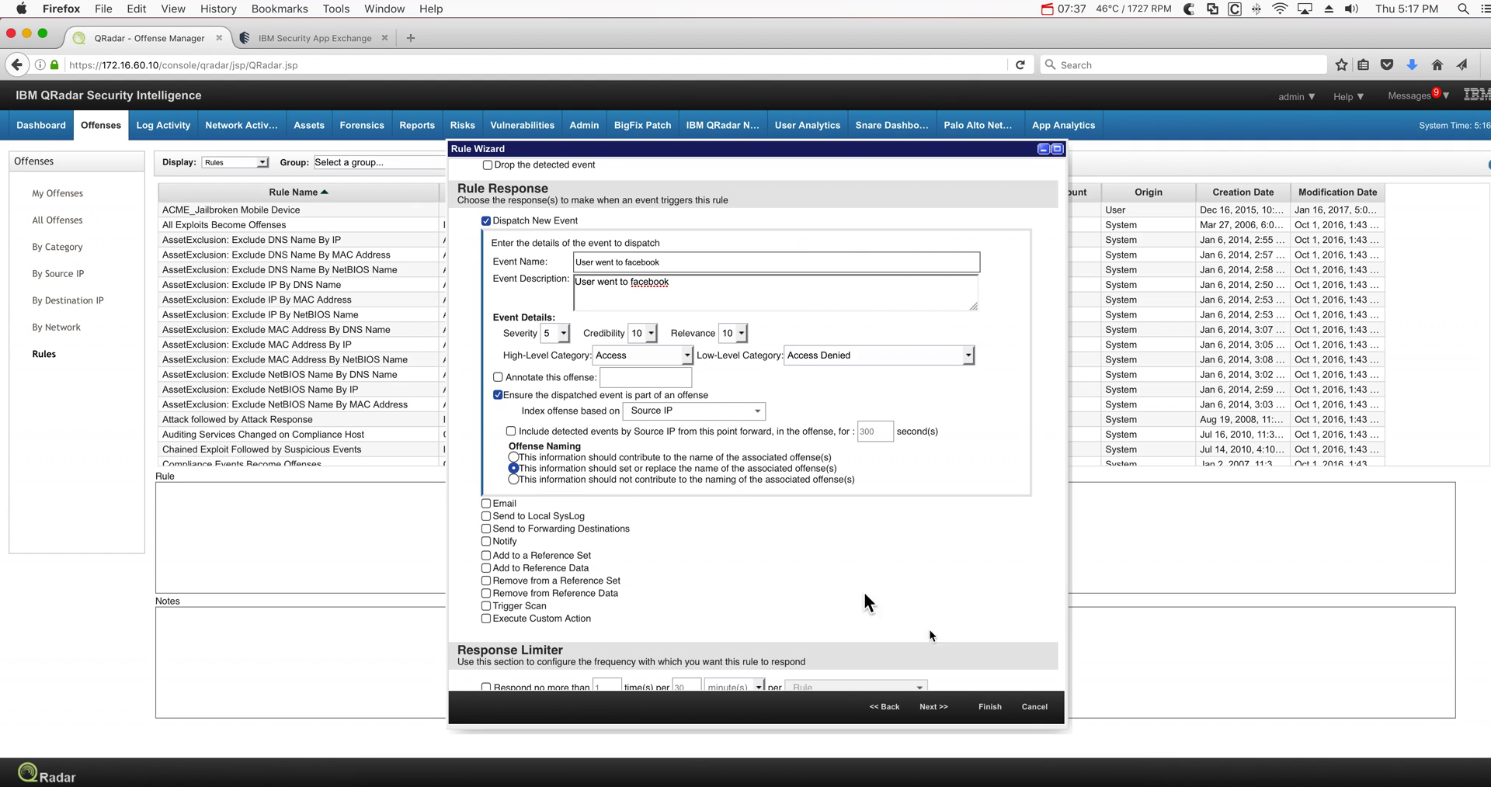
pyautogui.click(989, 707)
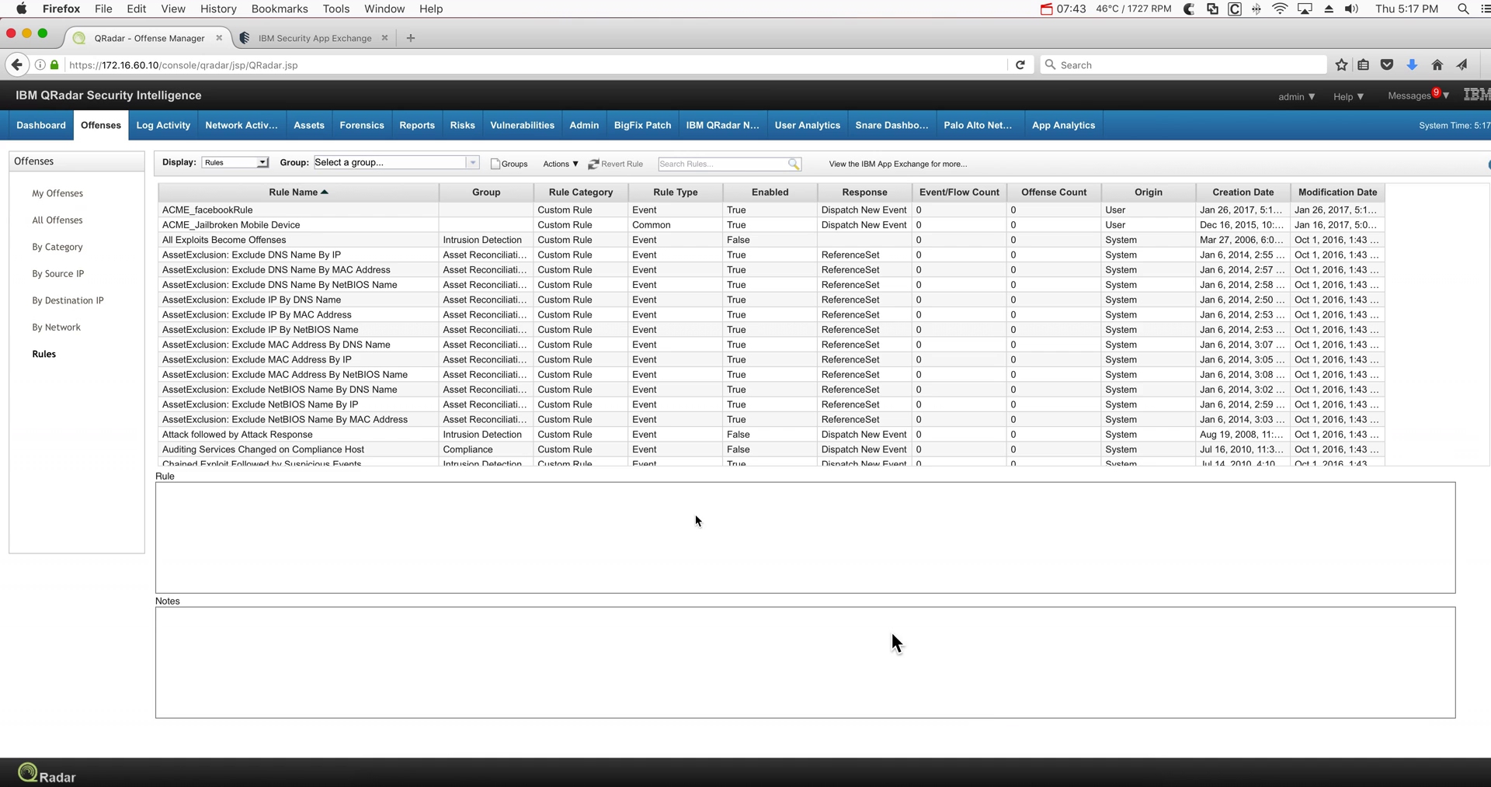
# Return to the real-time event list in Log Activity
pyautogui.click(160, 129)
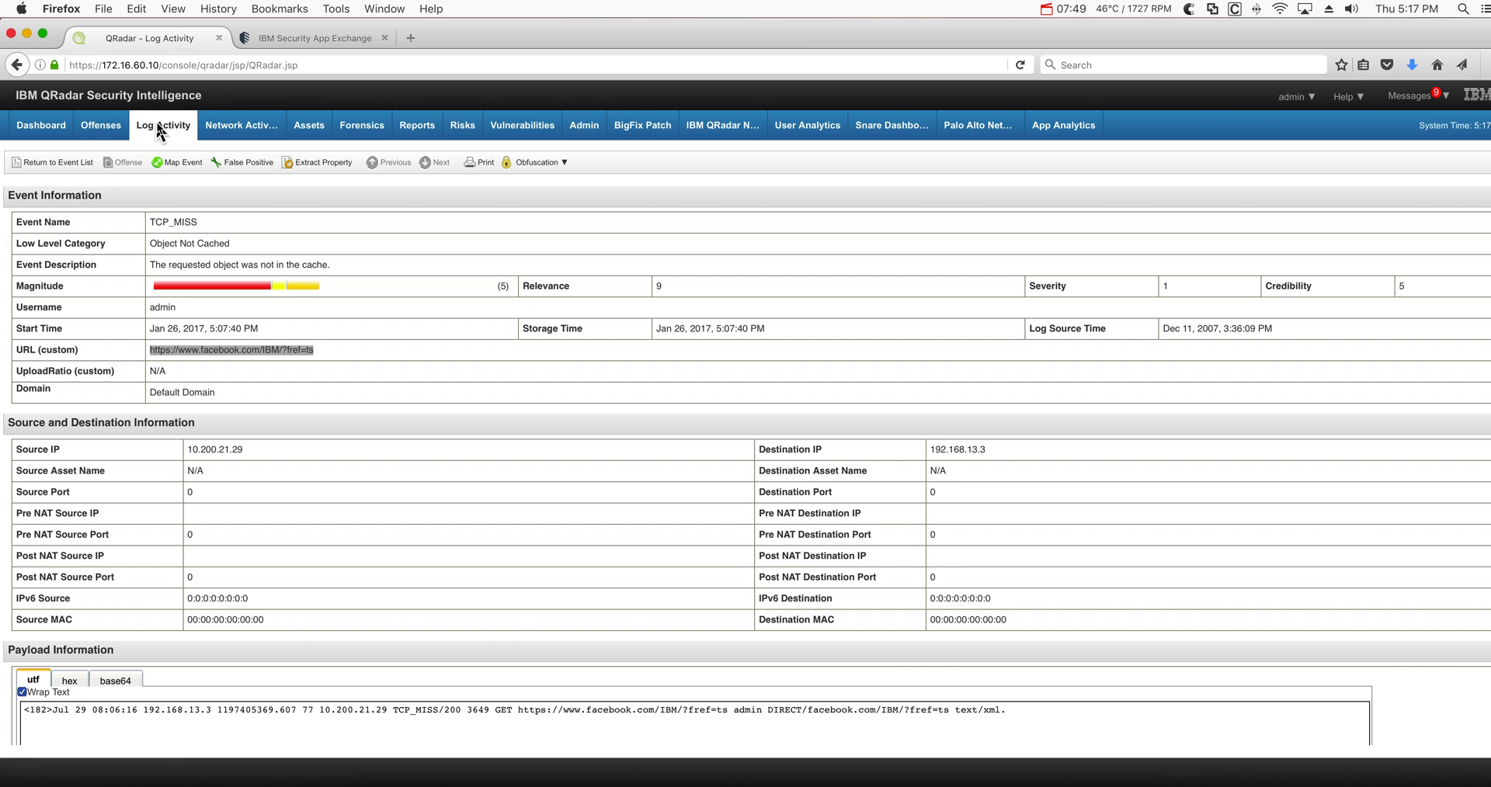
pyautogui.click(160, 128)
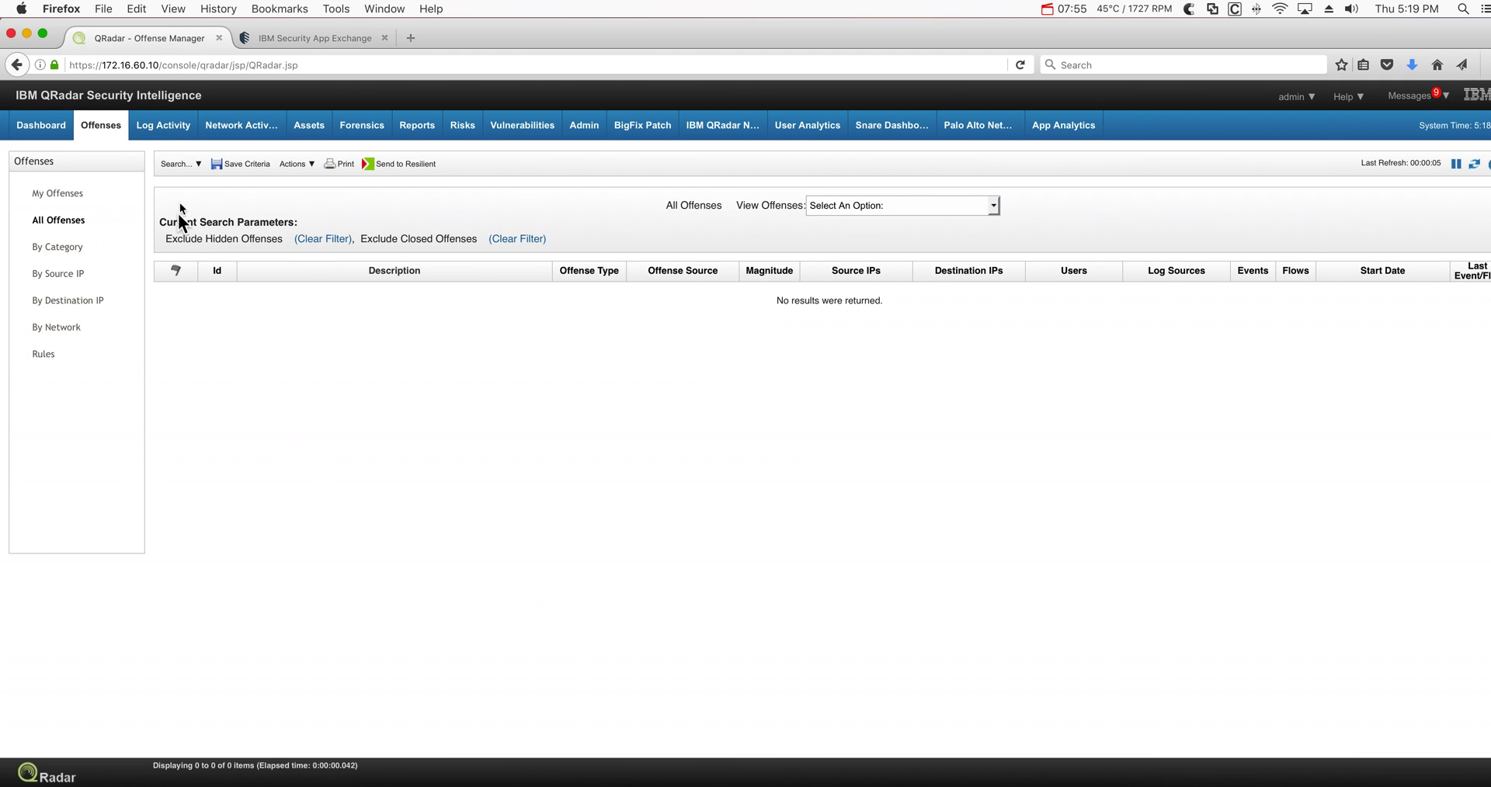
pyautogui.click(166, 125)
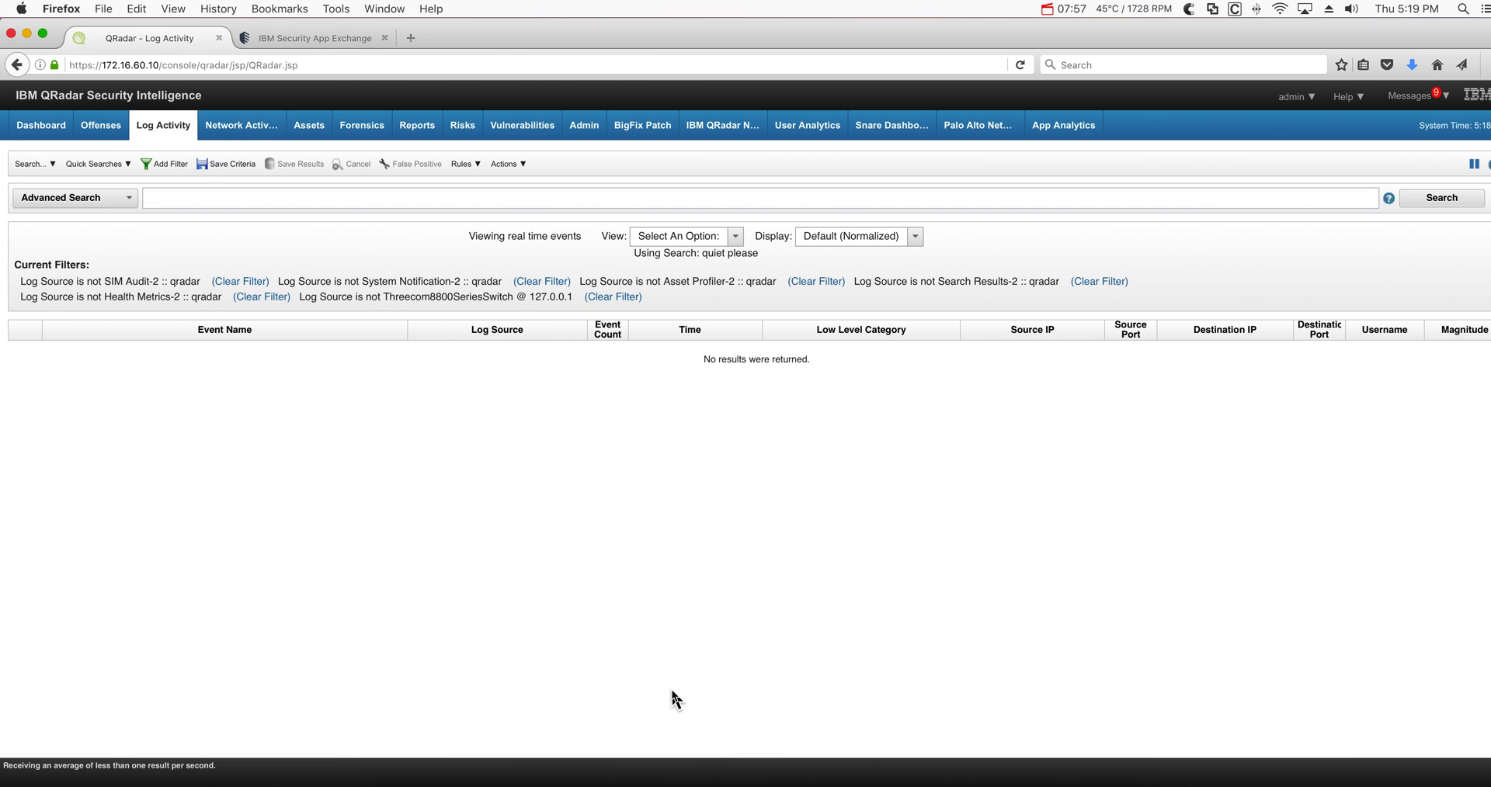
# Switch to Terminal, replay /demo/events/facebook.log again at 10 messages per second, and return to Log Activity in Firefox
pyautogui.click(771, 780)
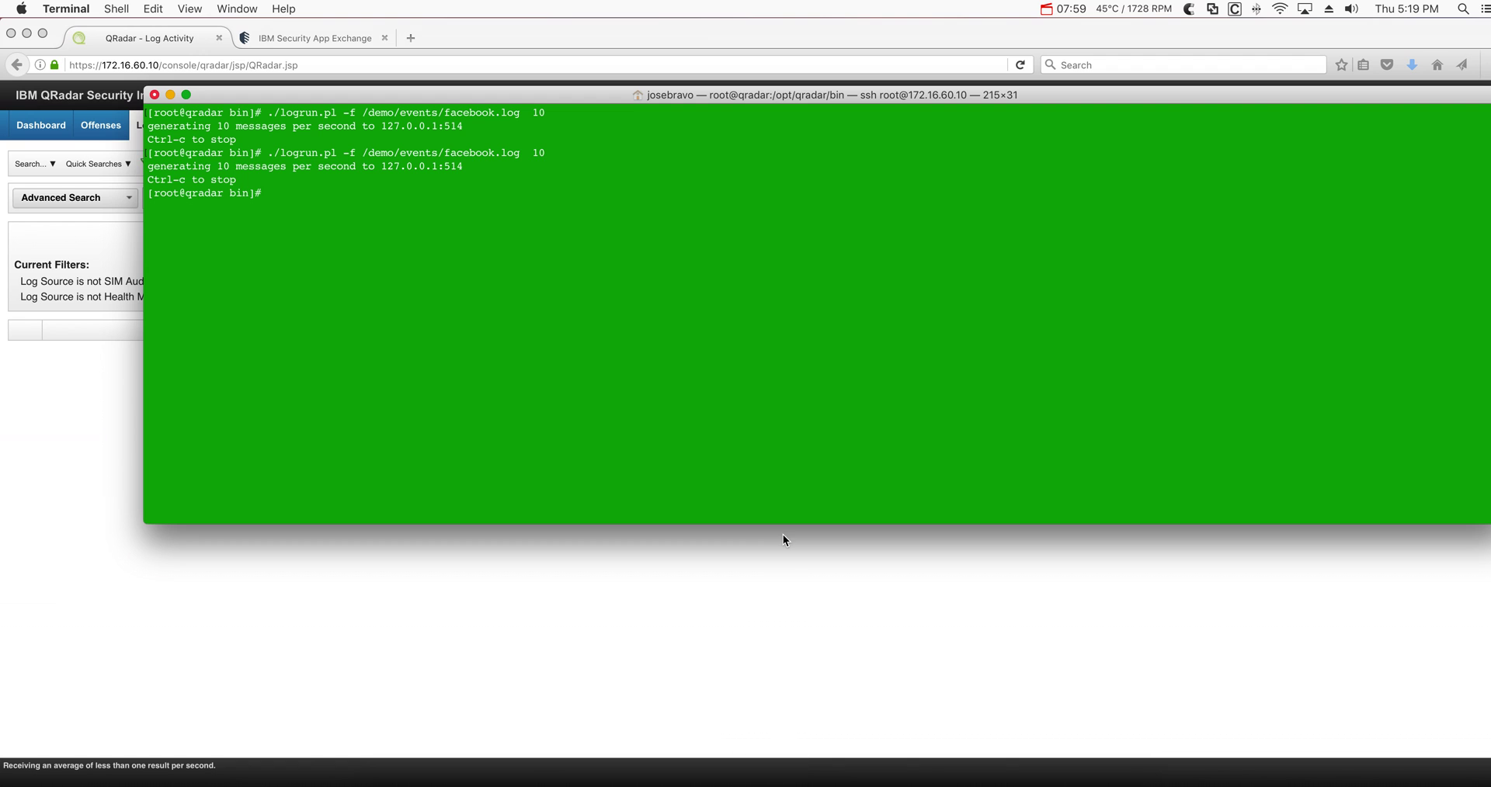
pyautogui.press('Up')
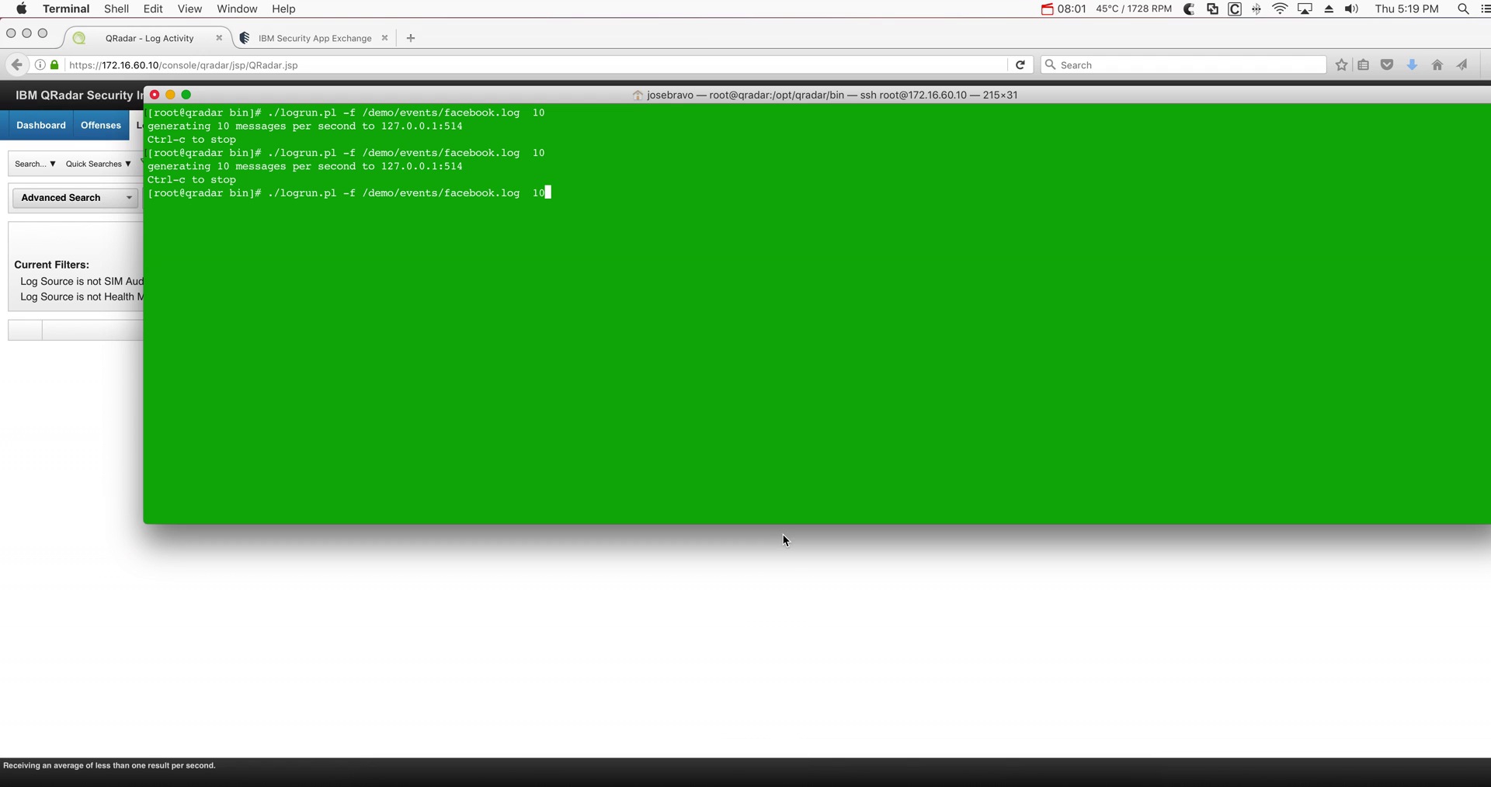
pyautogui.press('Return')
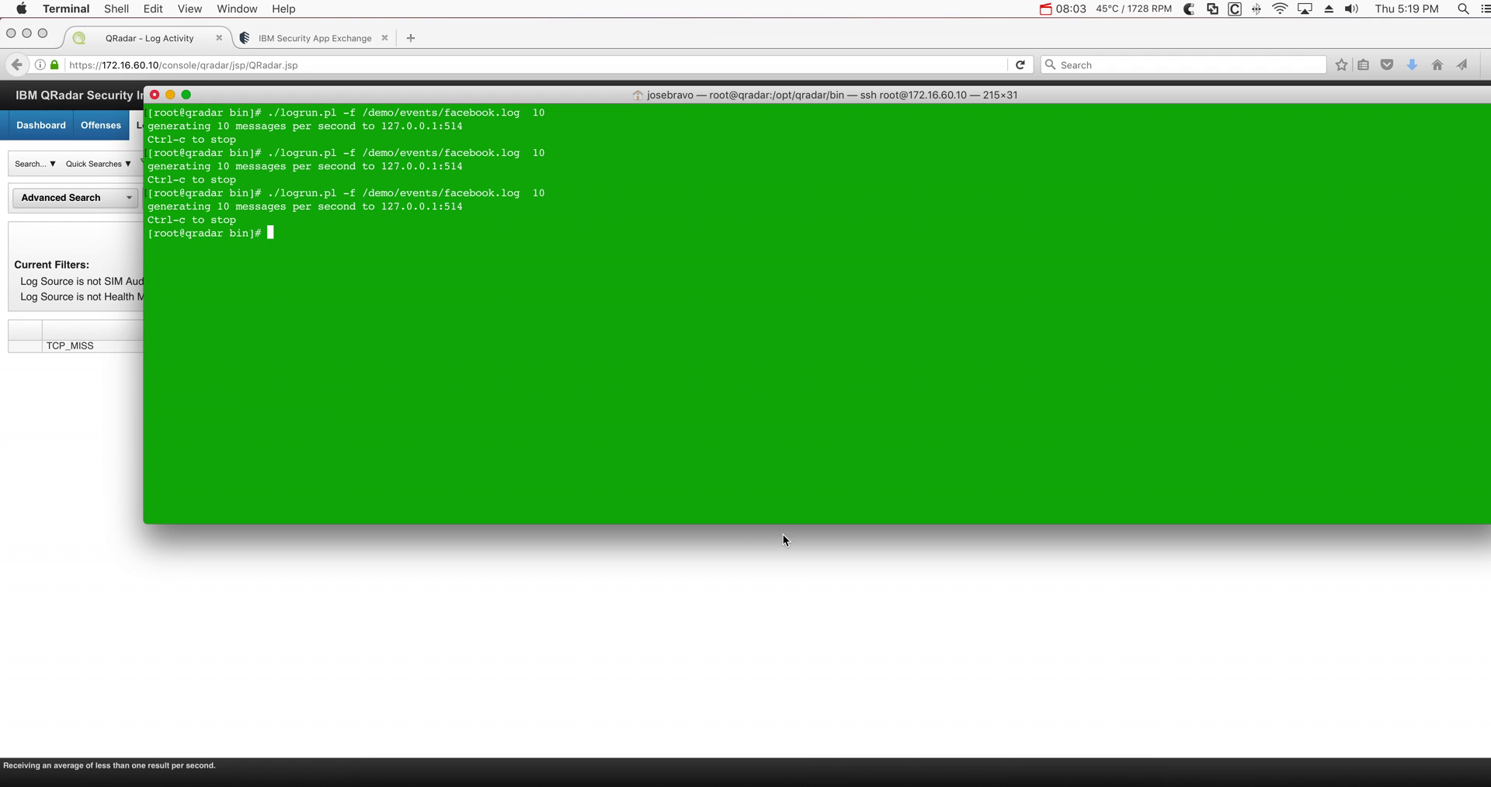
pyautogui.click(51, 436)
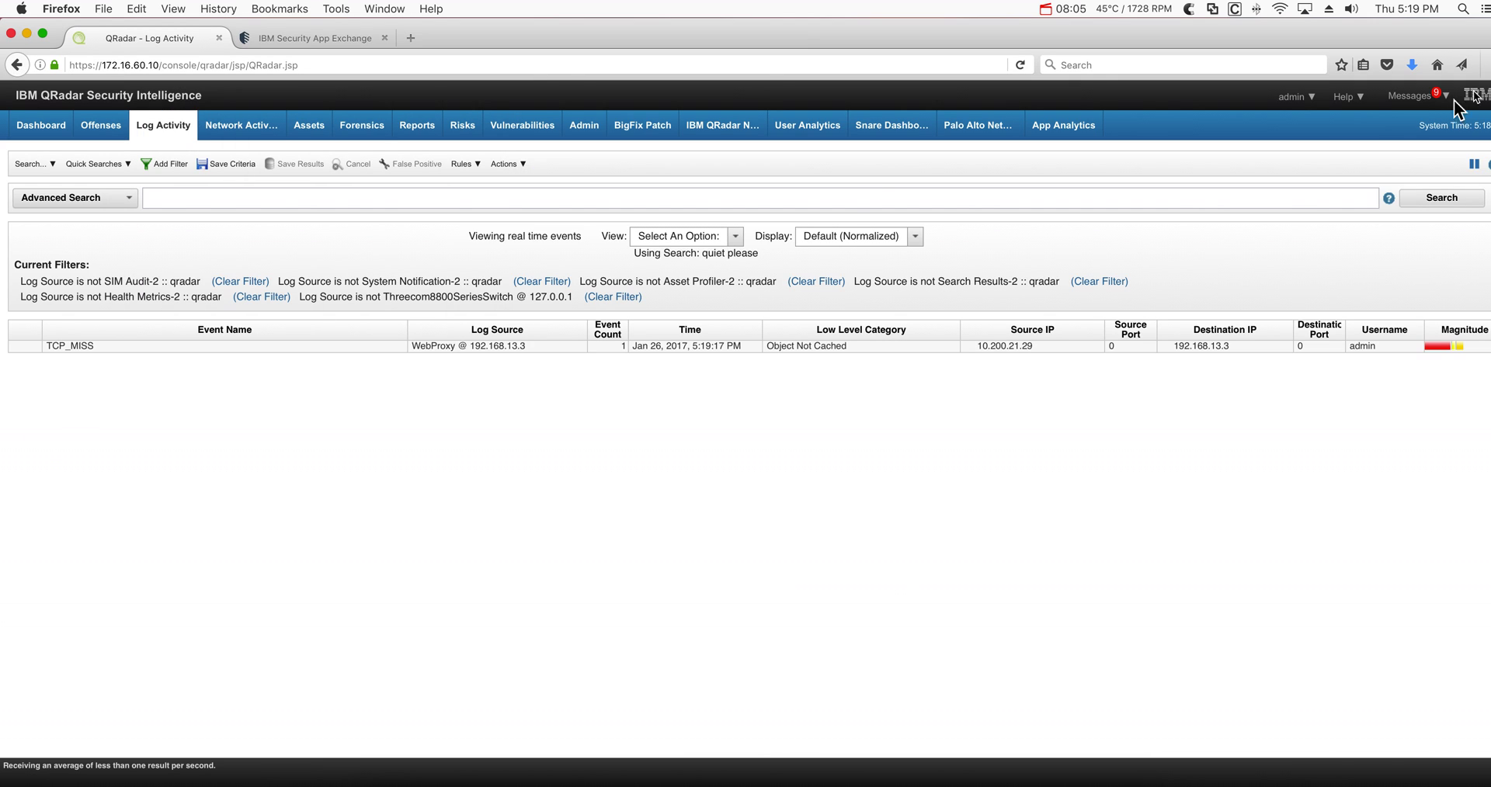
# Open the details of the TCP_MISS event logged by the web proxy
pyautogui.press('super+r')
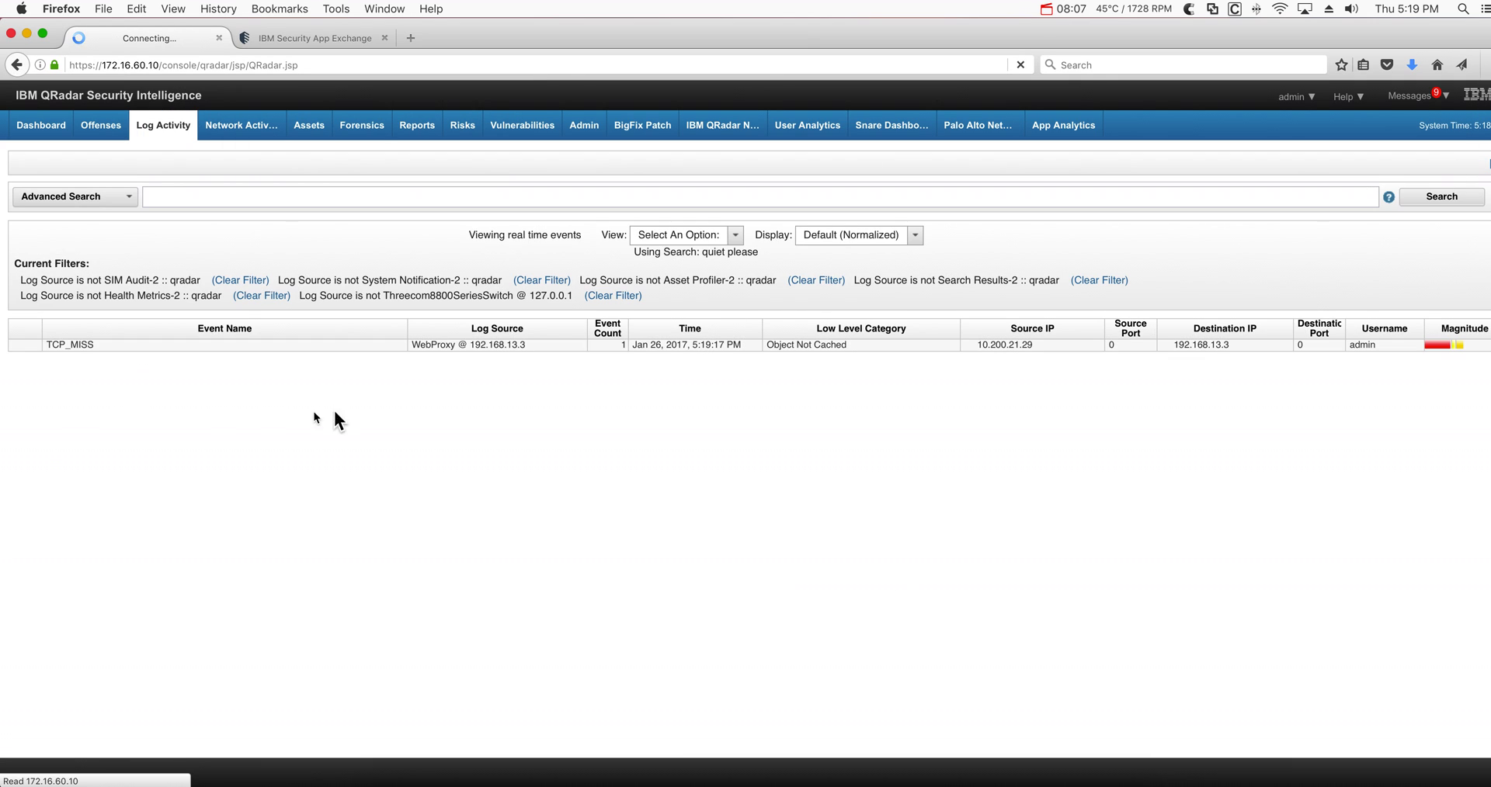
pyautogui.click(116, 347)
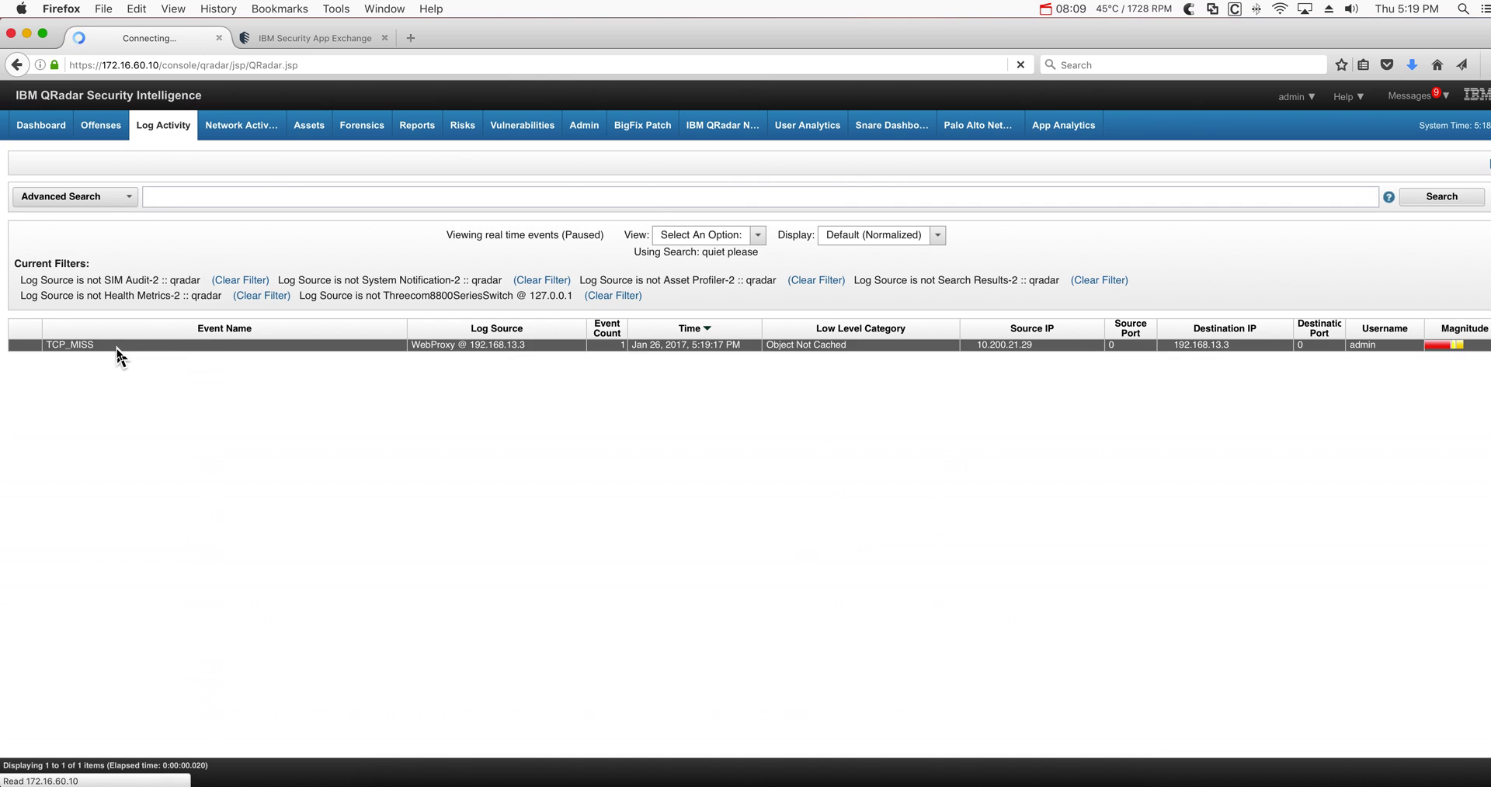
pyautogui.doubleClick(117, 346)
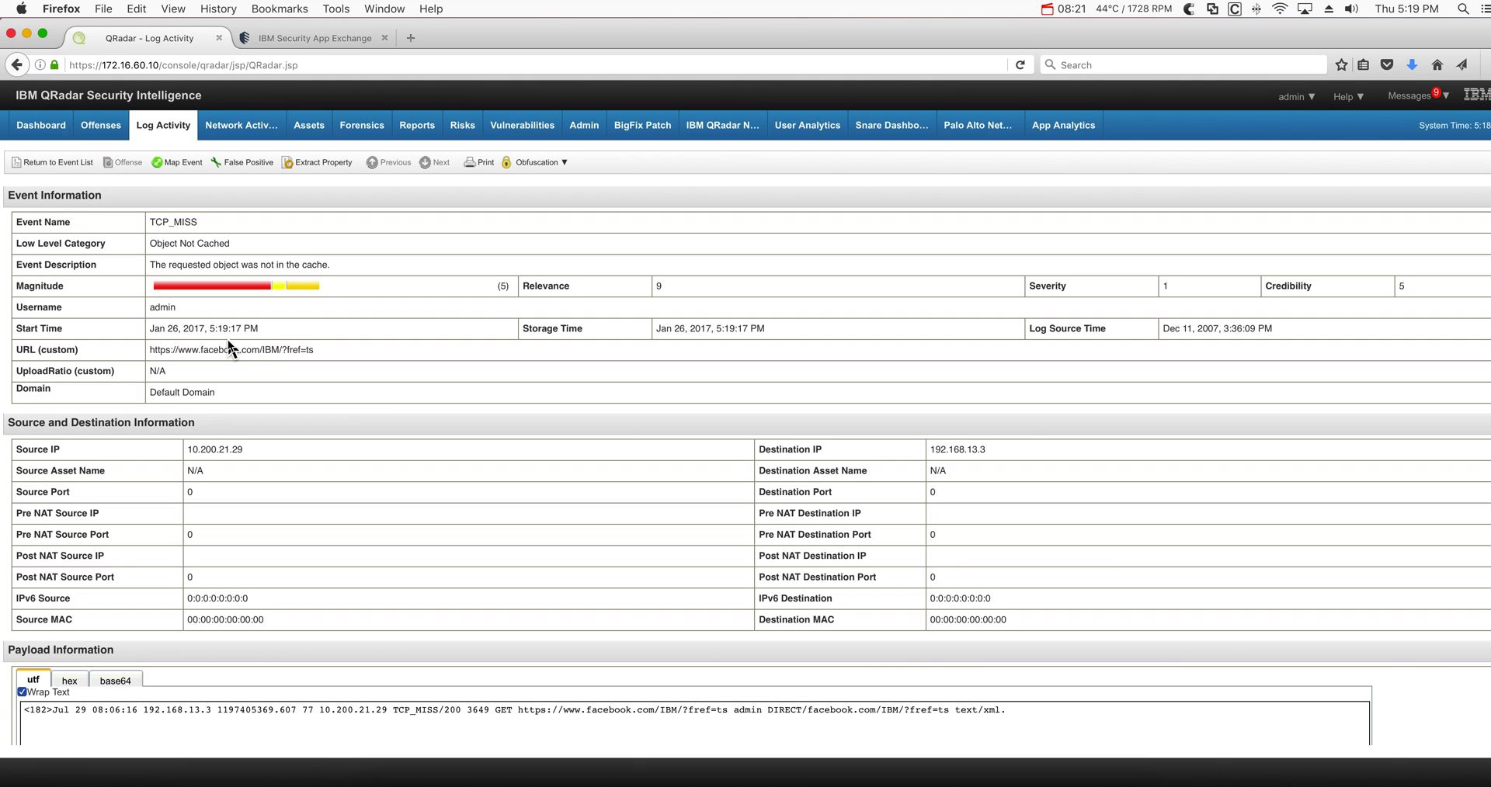
# Check the offense list for an offense from the replayed event, and examine the custom rules listed in that event's details
pyautogui.click(100, 129)
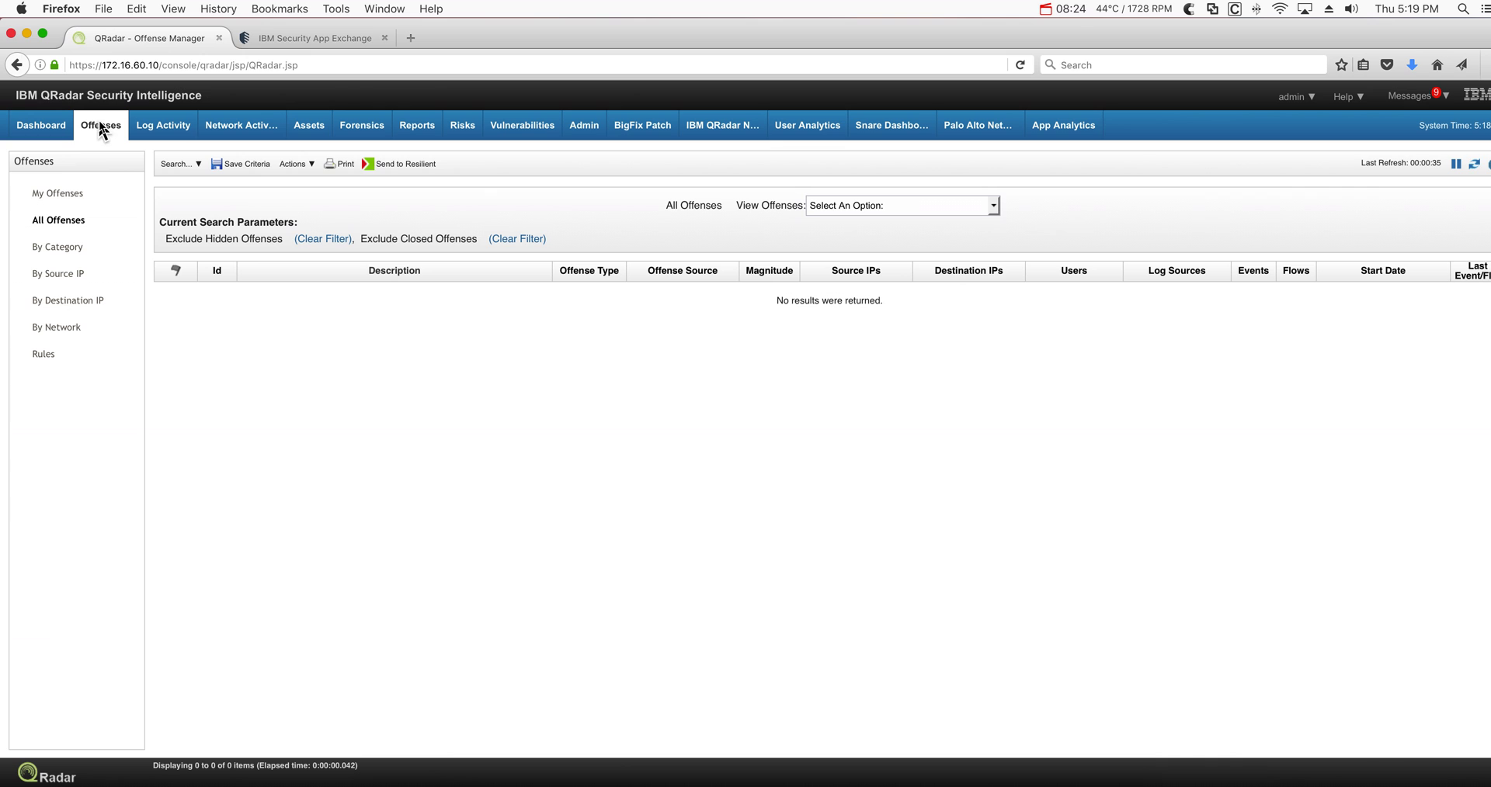
pyautogui.click(1474, 166)
pyautogui.click(155, 127)
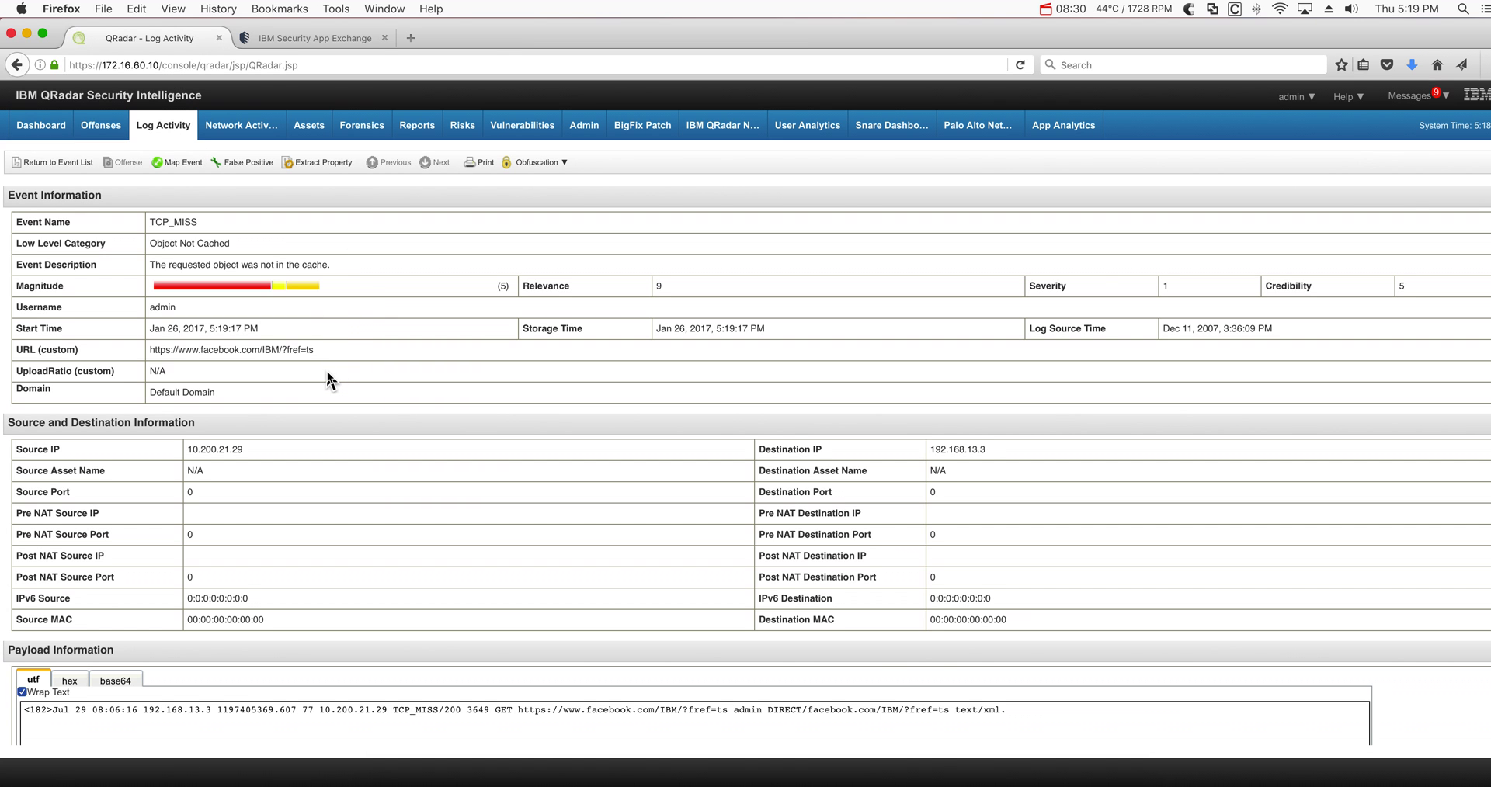
pyautogui.scroll(-3, 268, 412)
pyautogui.scroll(-10, 268, 407)
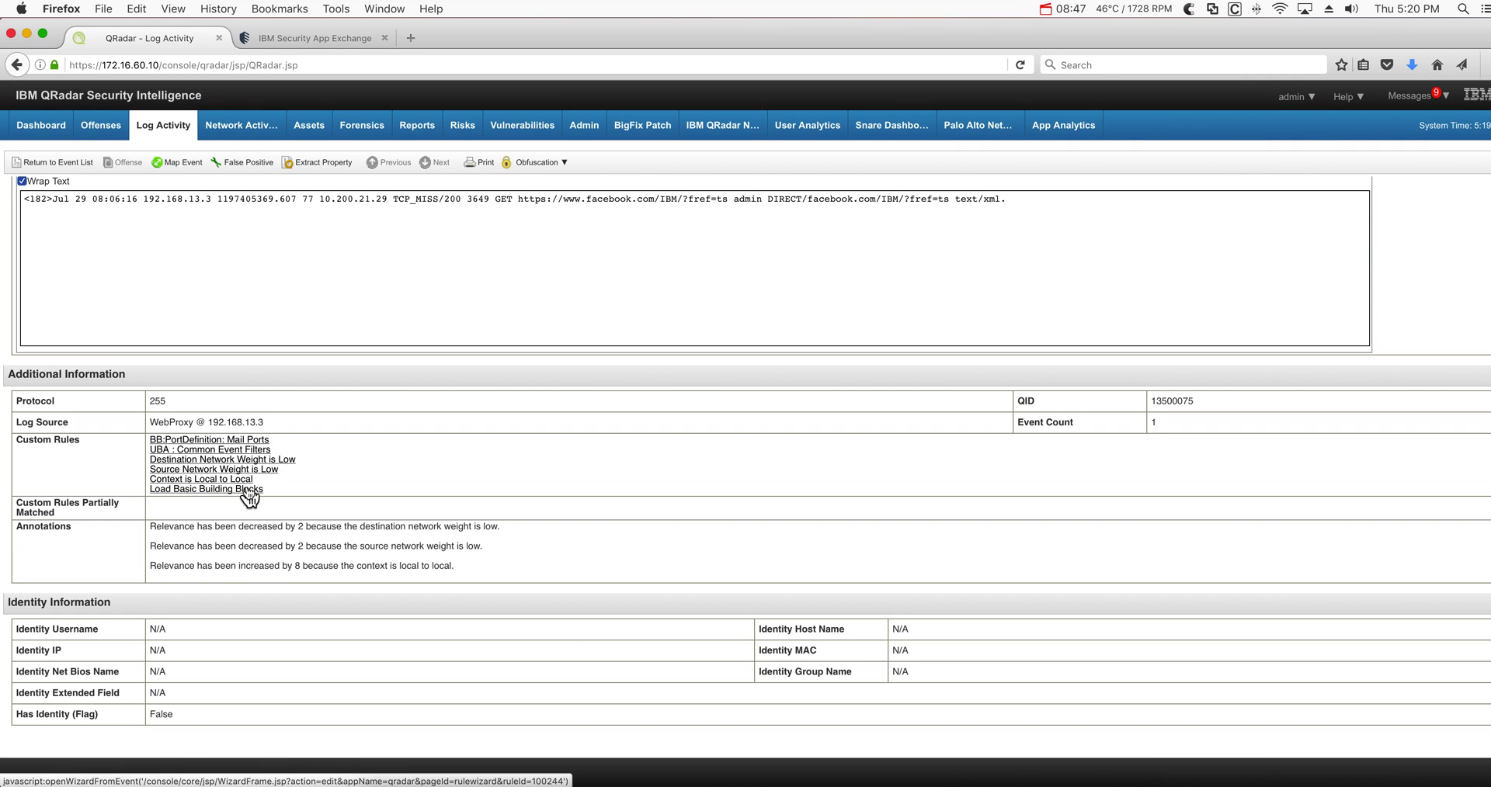
# Open ACME_facebookRule for editing from the list of offense rules
pyautogui.click(98, 129)
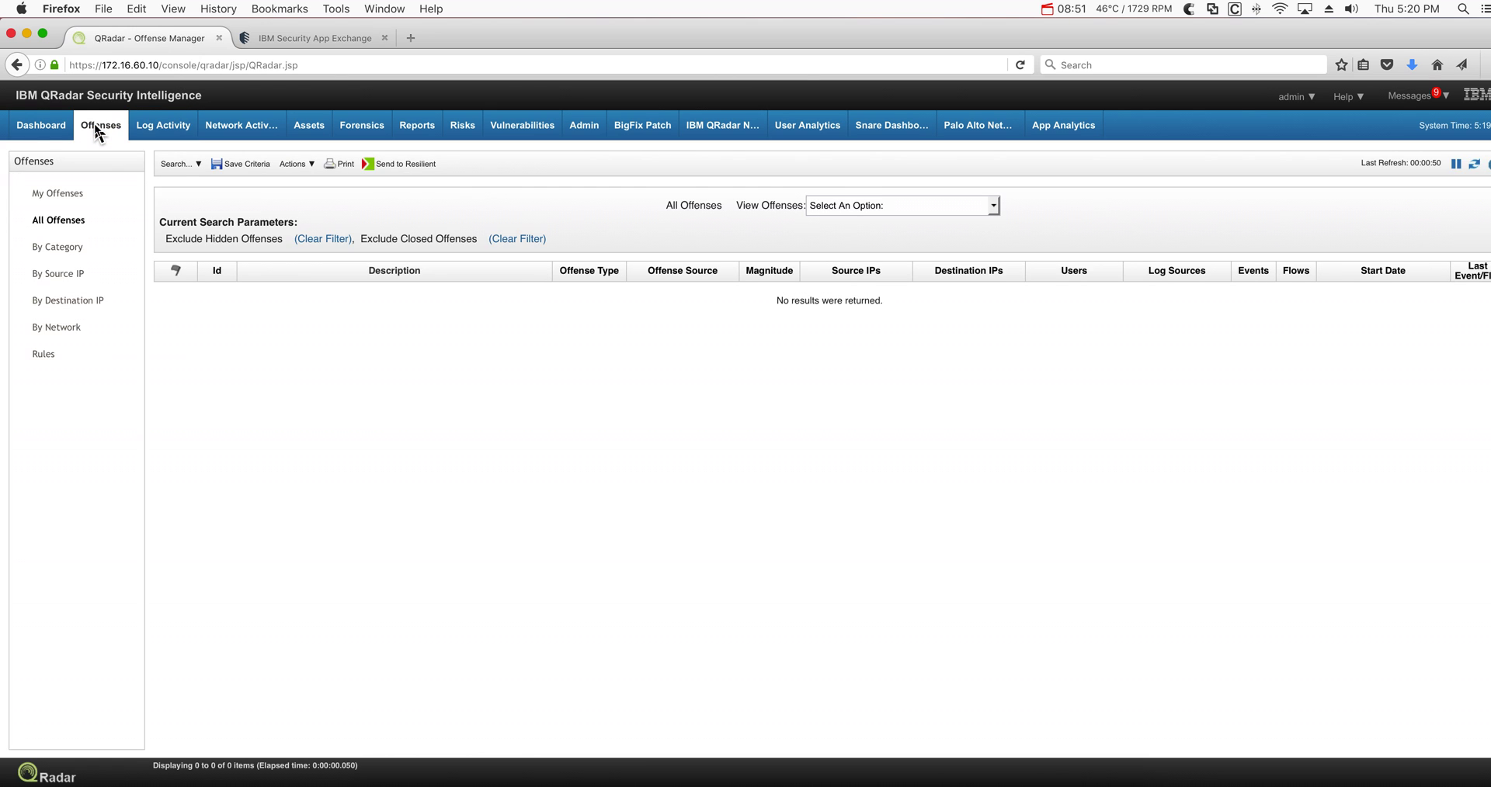
pyautogui.click(98, 128)
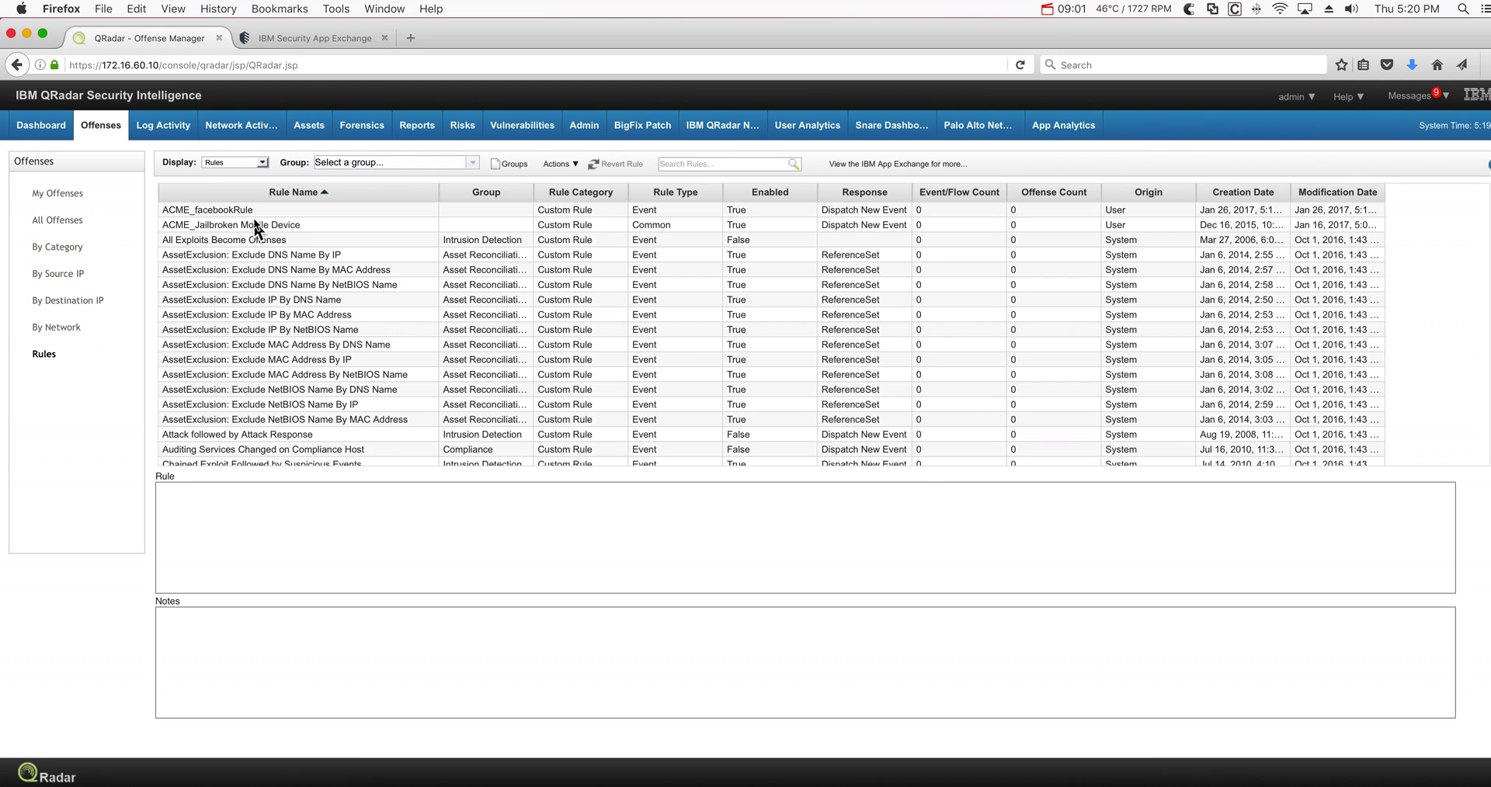
pyautogui.click(211, 218)
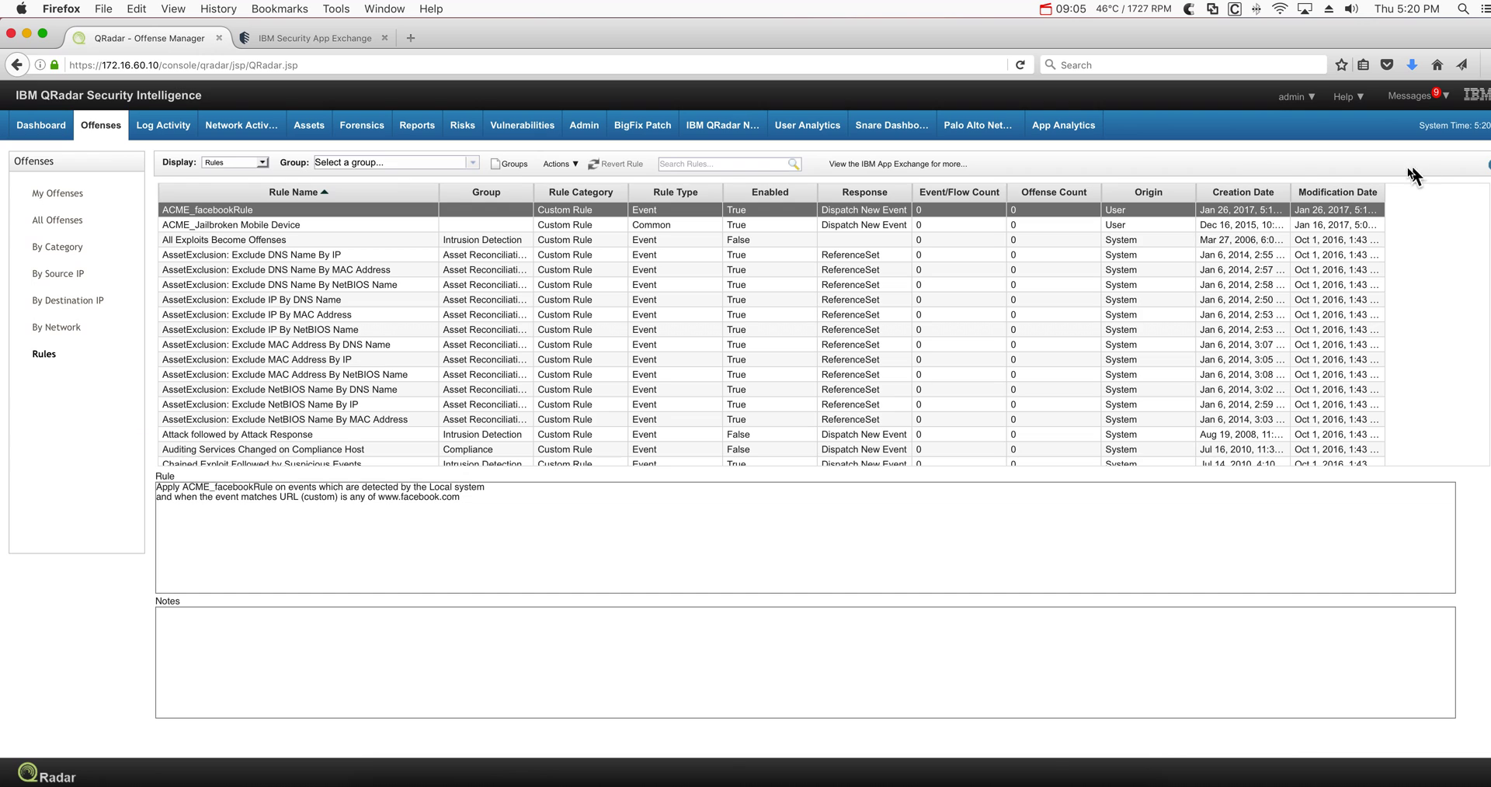
pyautogui.doubleClick(409, 208)
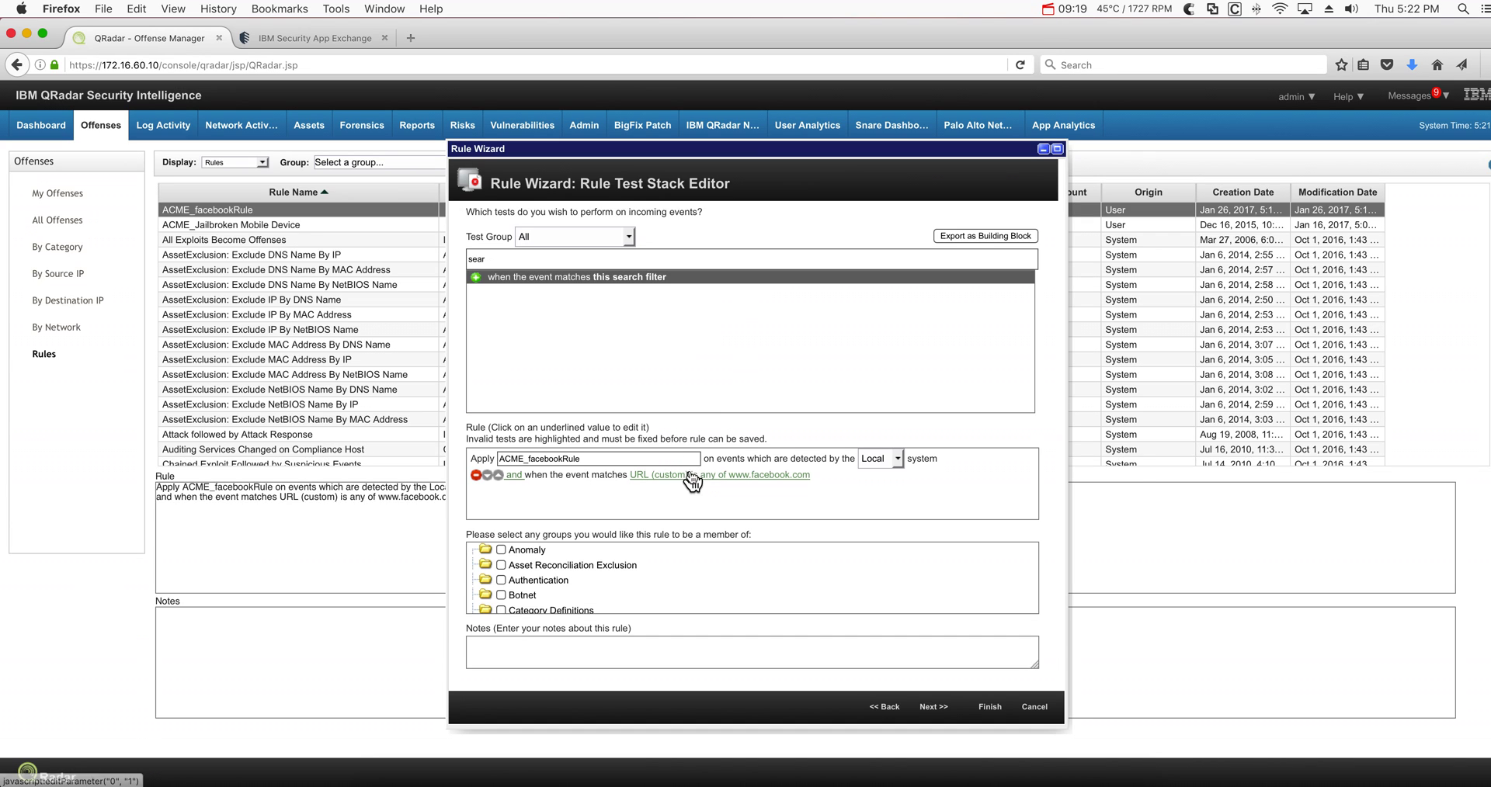
pyautogui.click(683, 478)
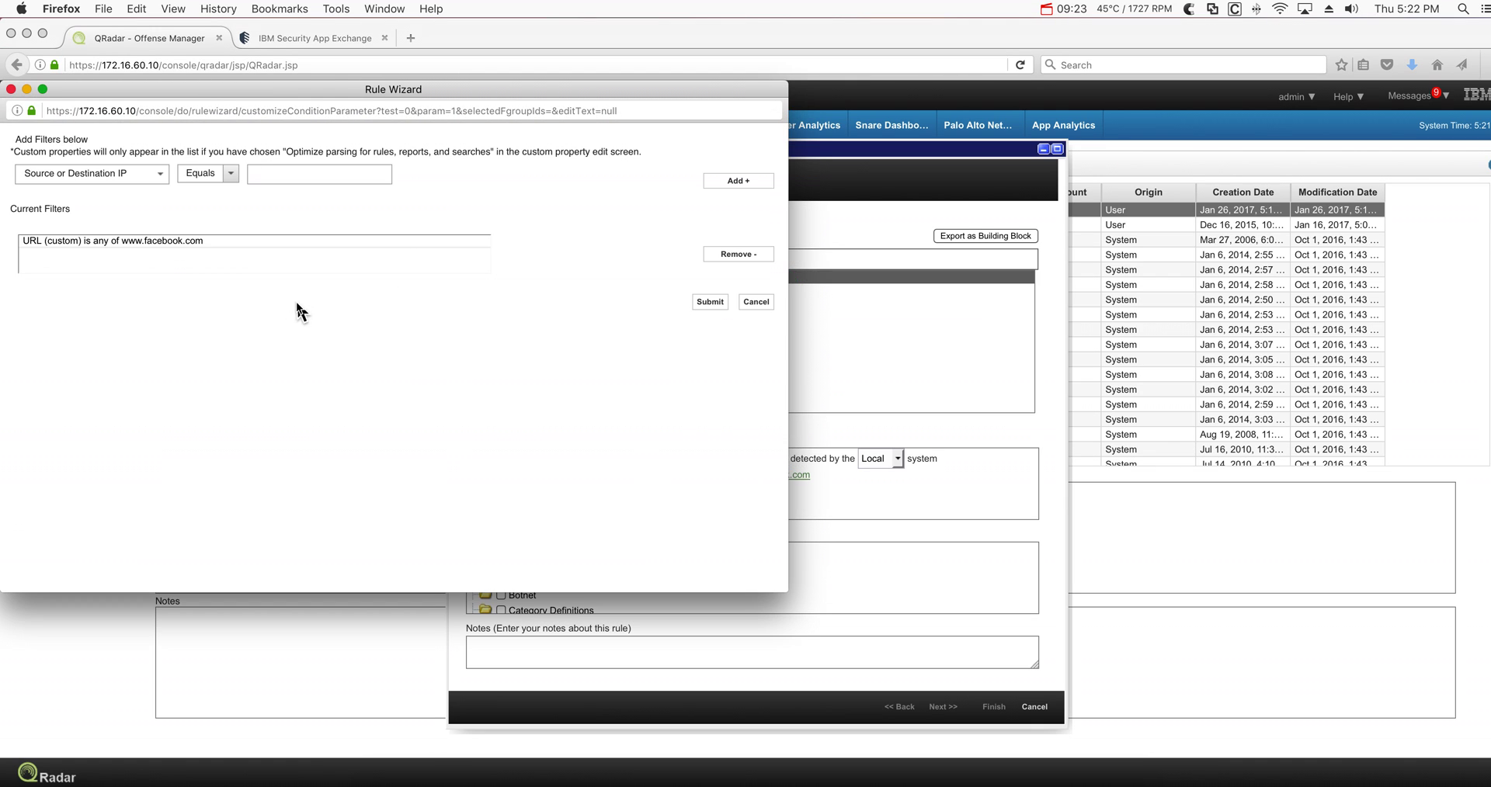
pyautogui.click(161, 240)
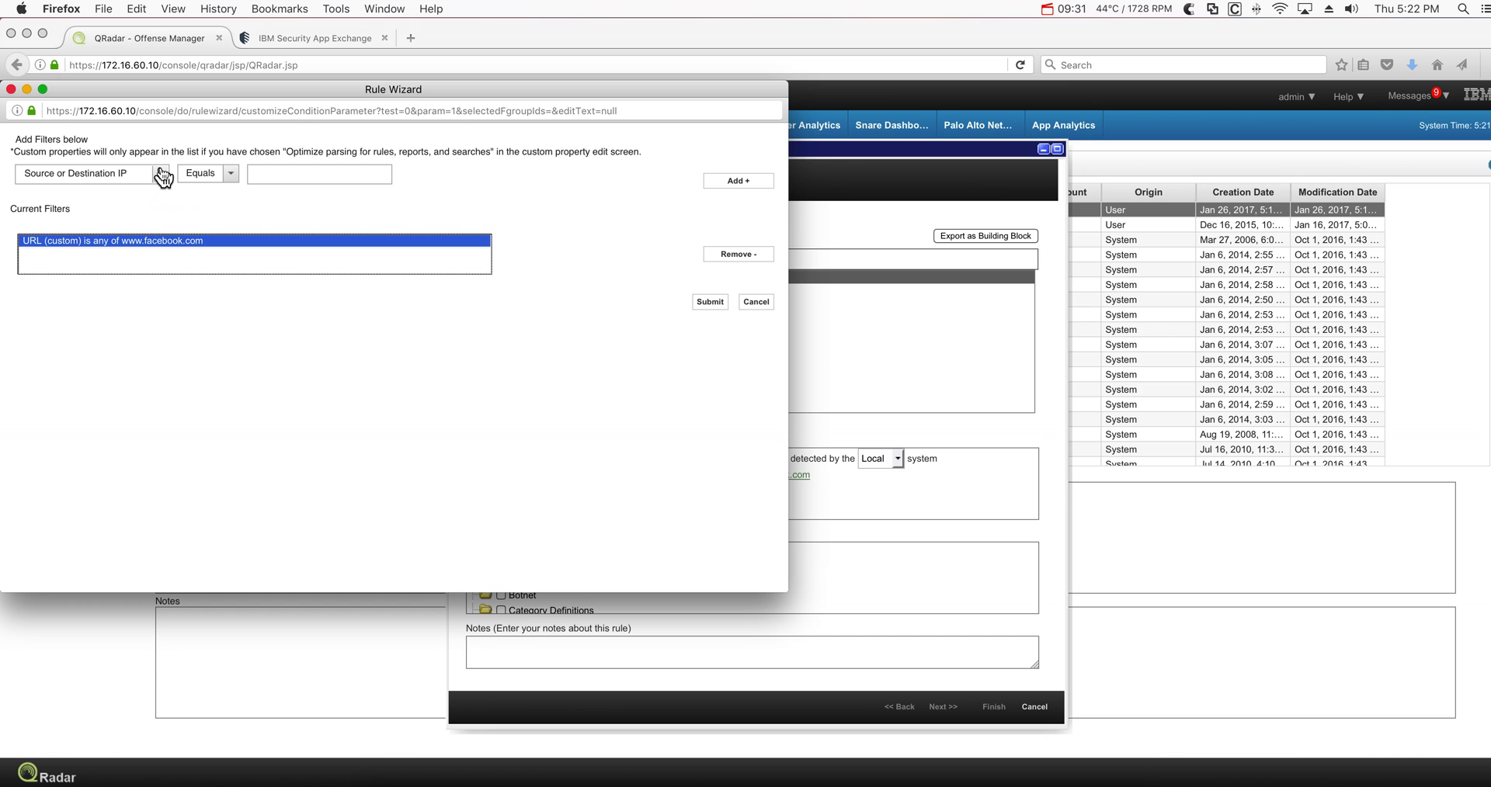
pyautogui.click(162, 174)
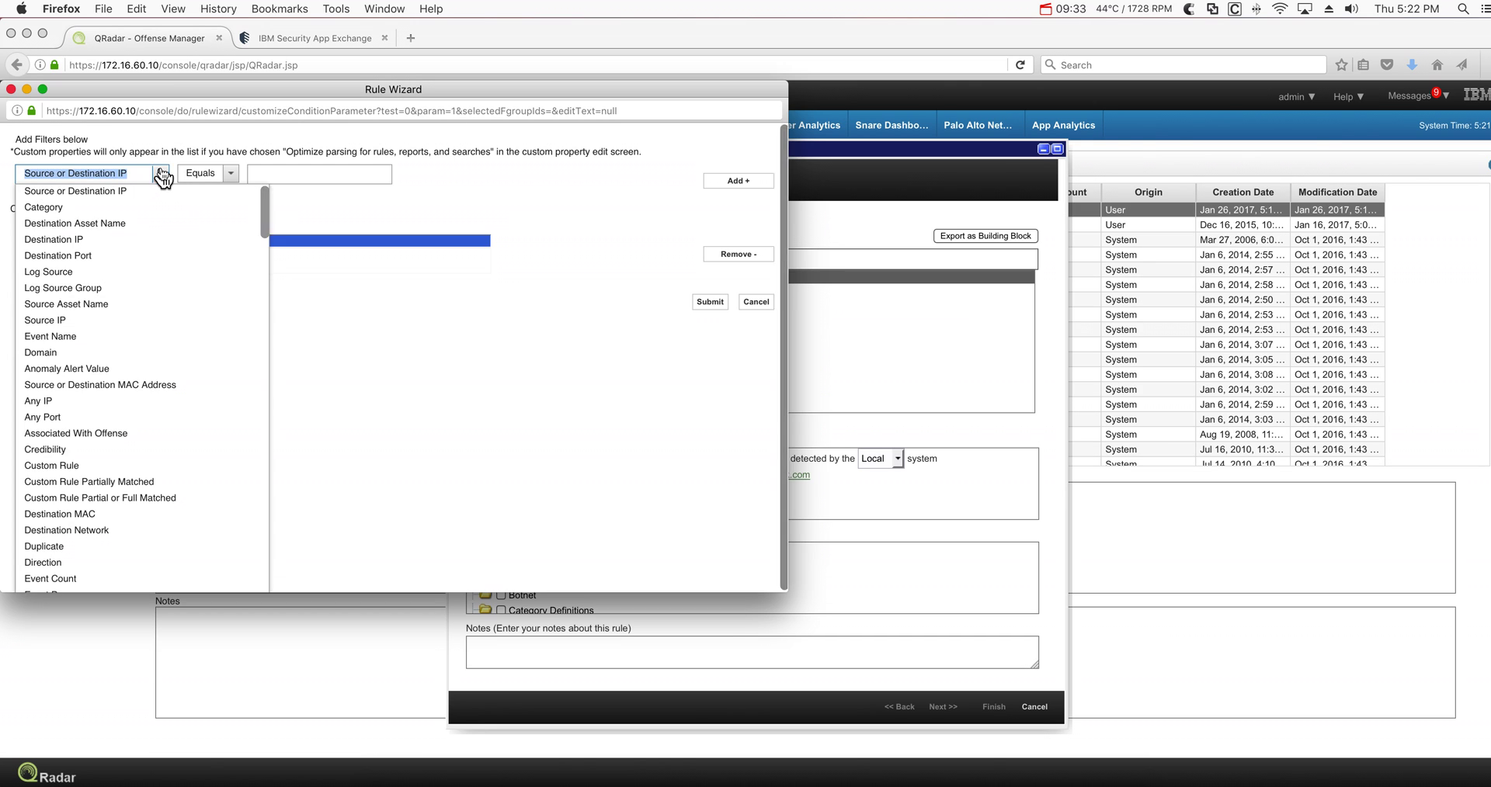
pyautogui.write('url')
pyautogui.click(84, 193)
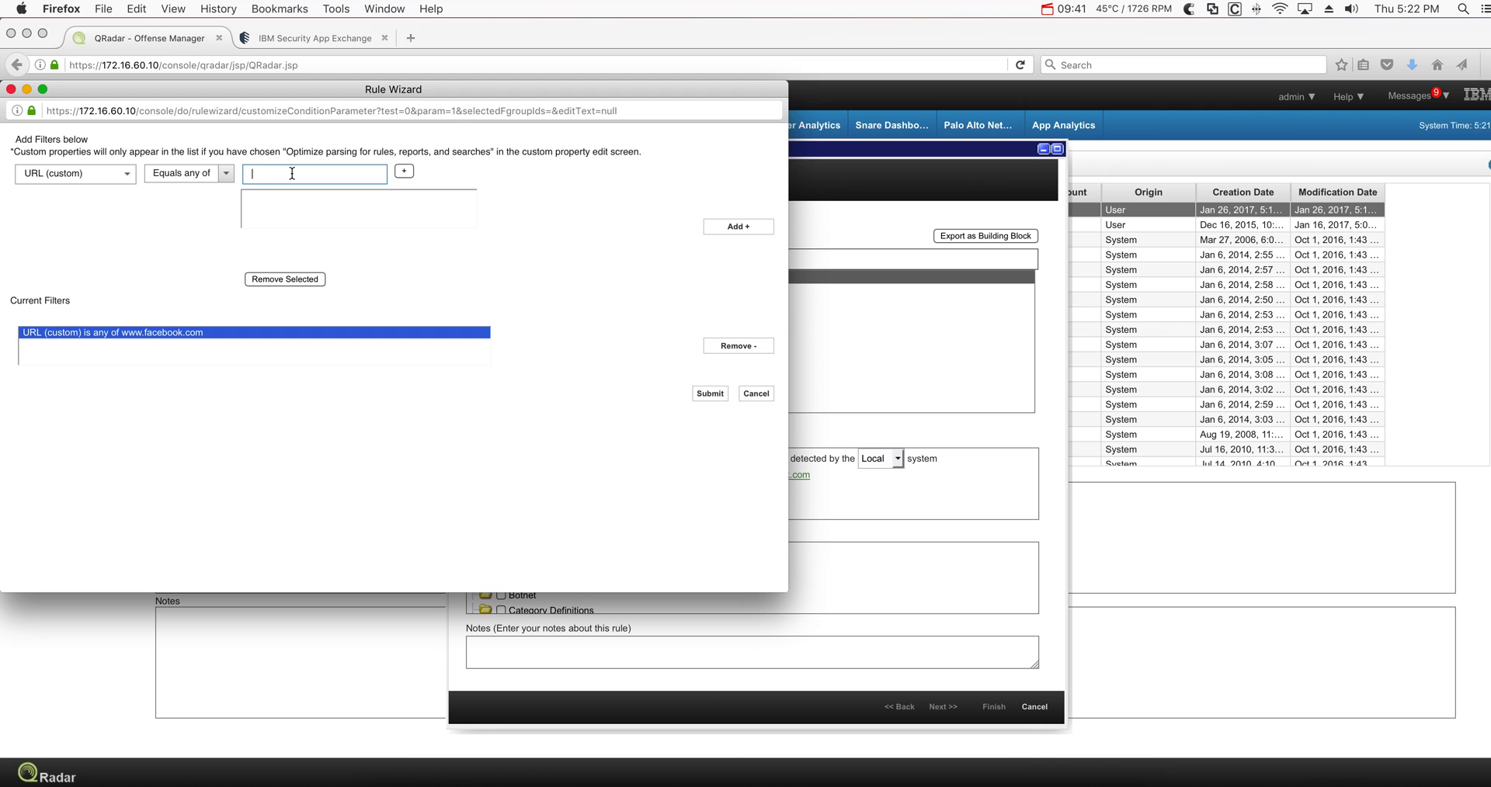
pyautogui.write('www.facebook.com')
pyautogui.click(225, 174)
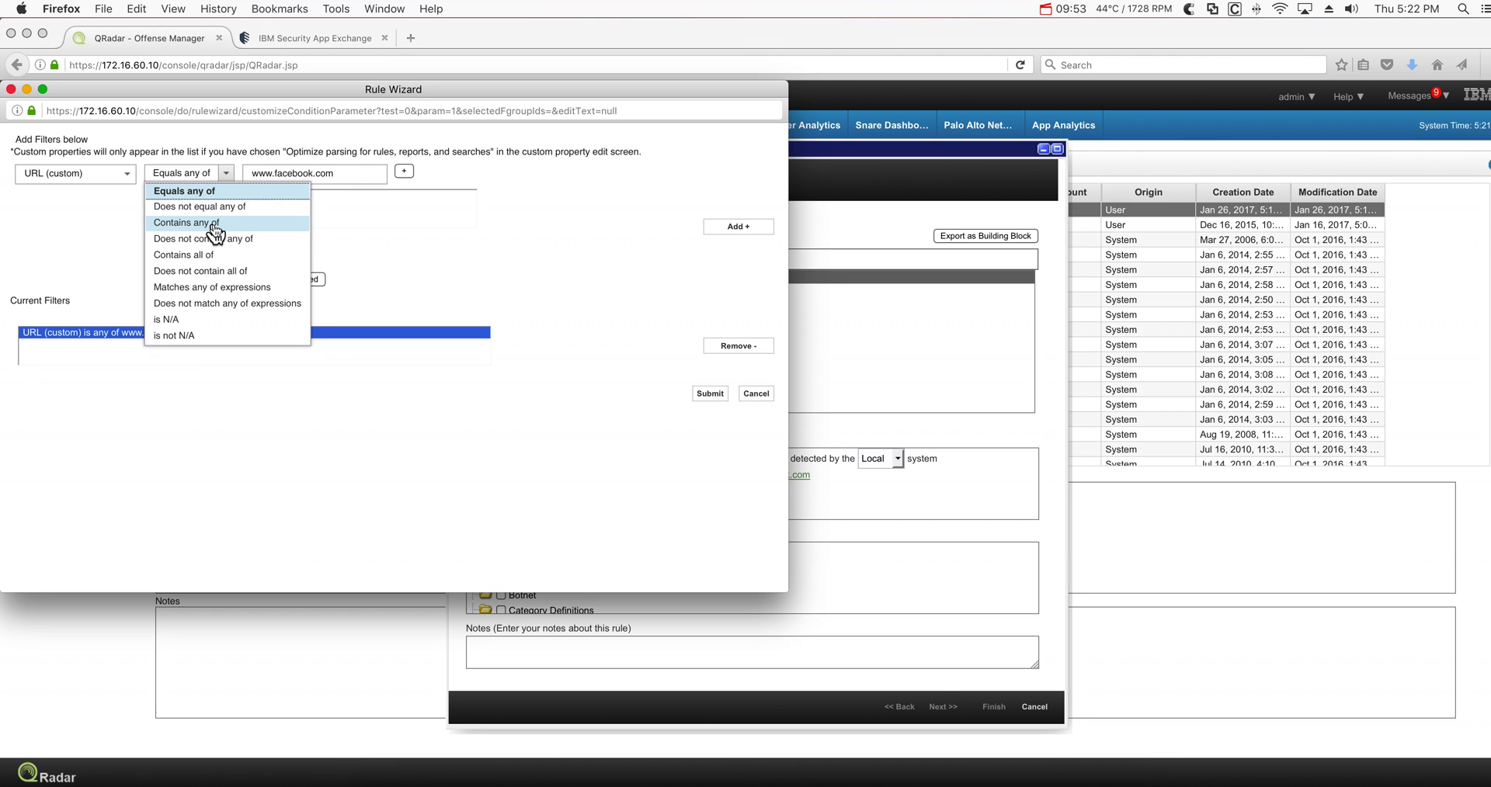
pyautogui.click(186, 222)
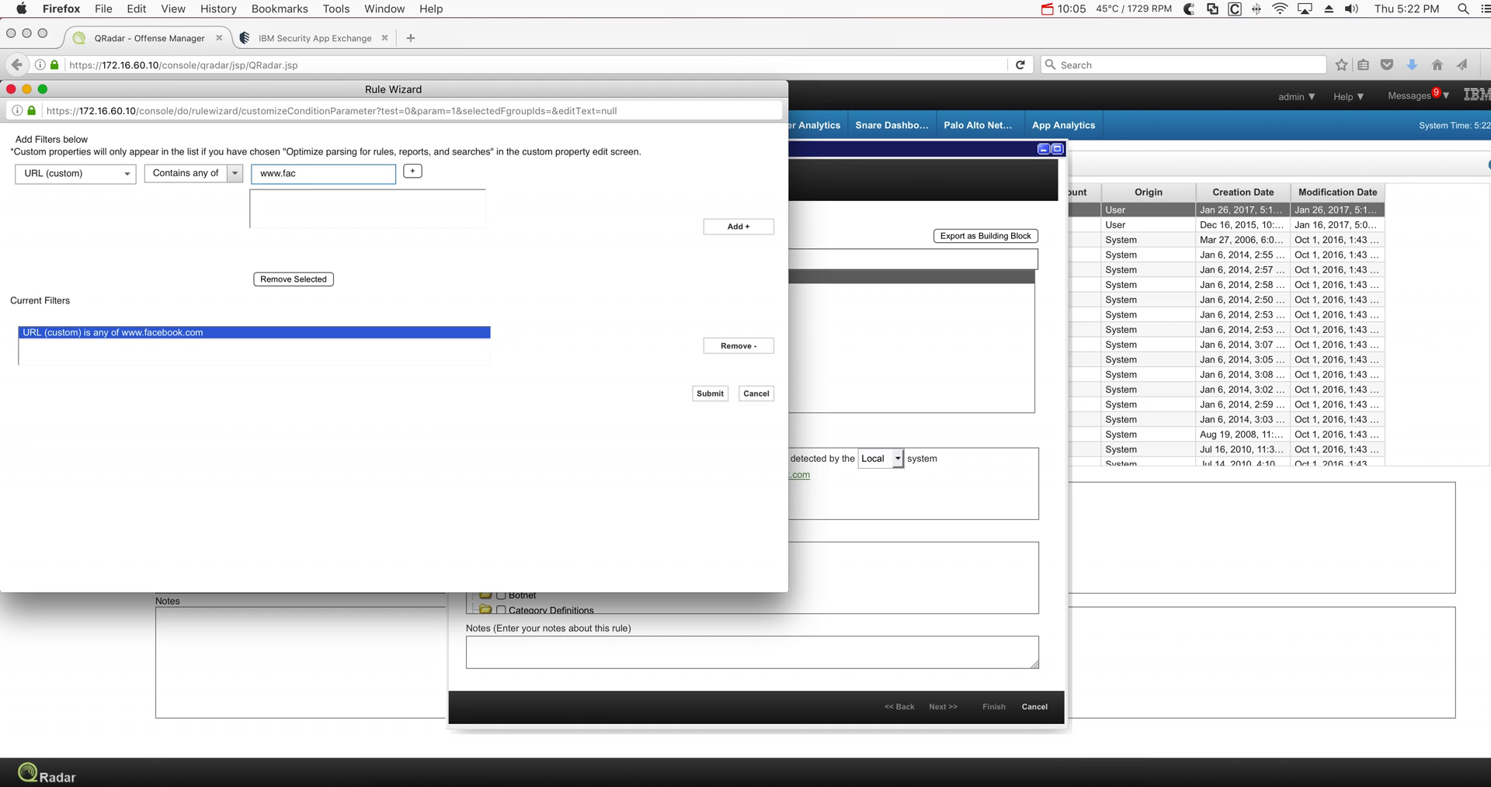
pyautogui.write('k.com')
pyautogui.click(410, 171)
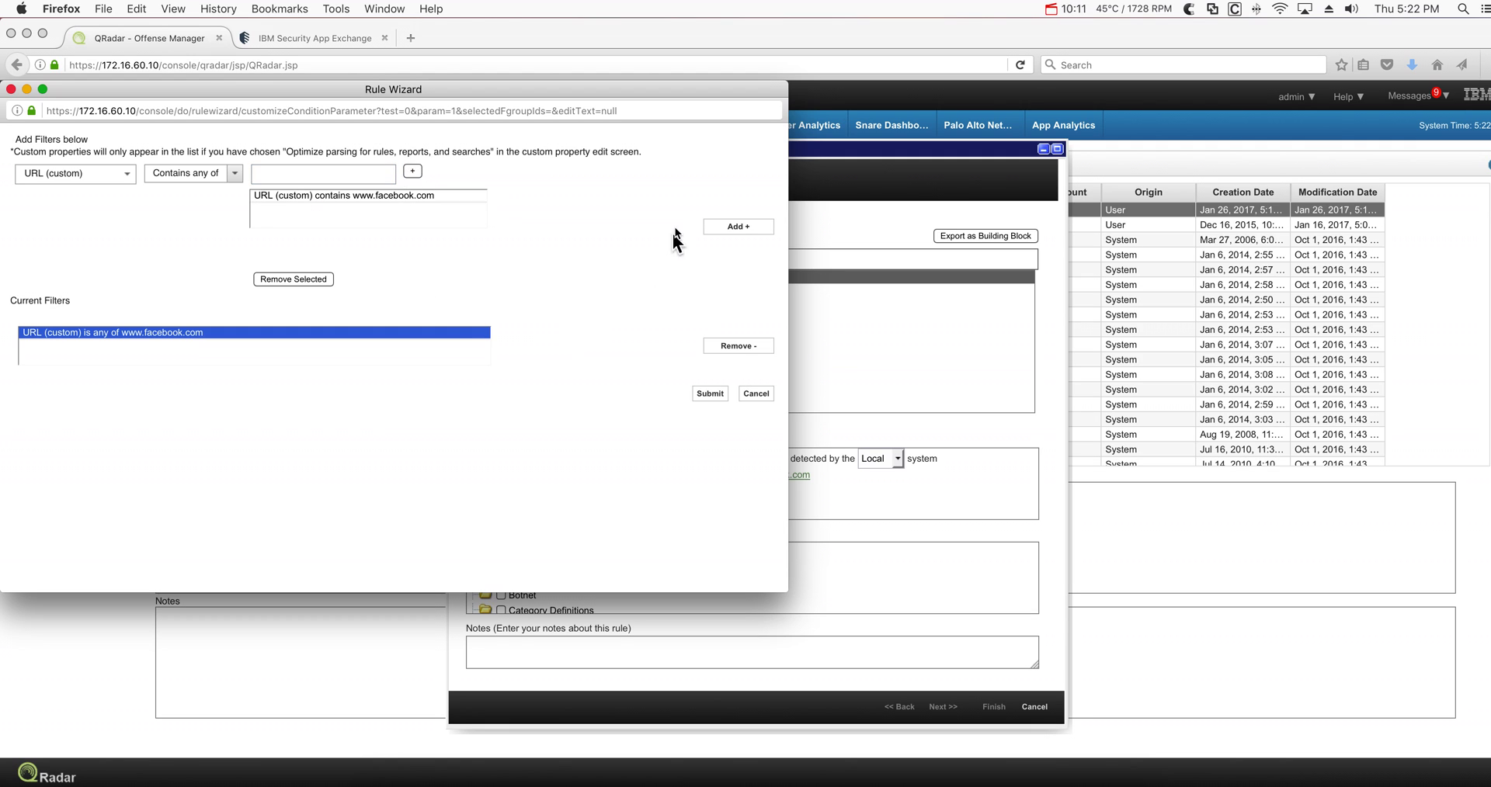
pyautogui.click(726, 226)
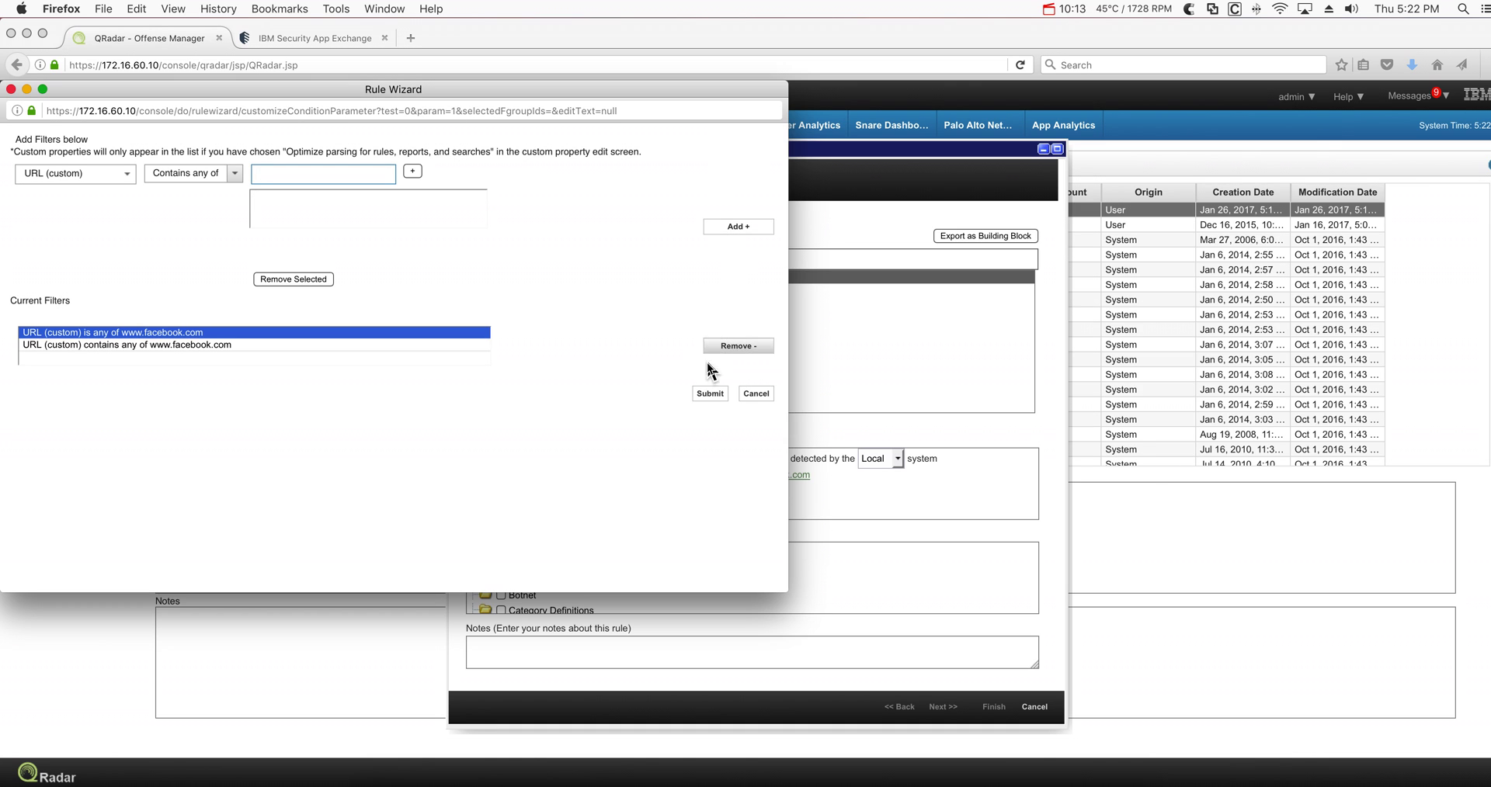
pyautogui.click(709, 394)
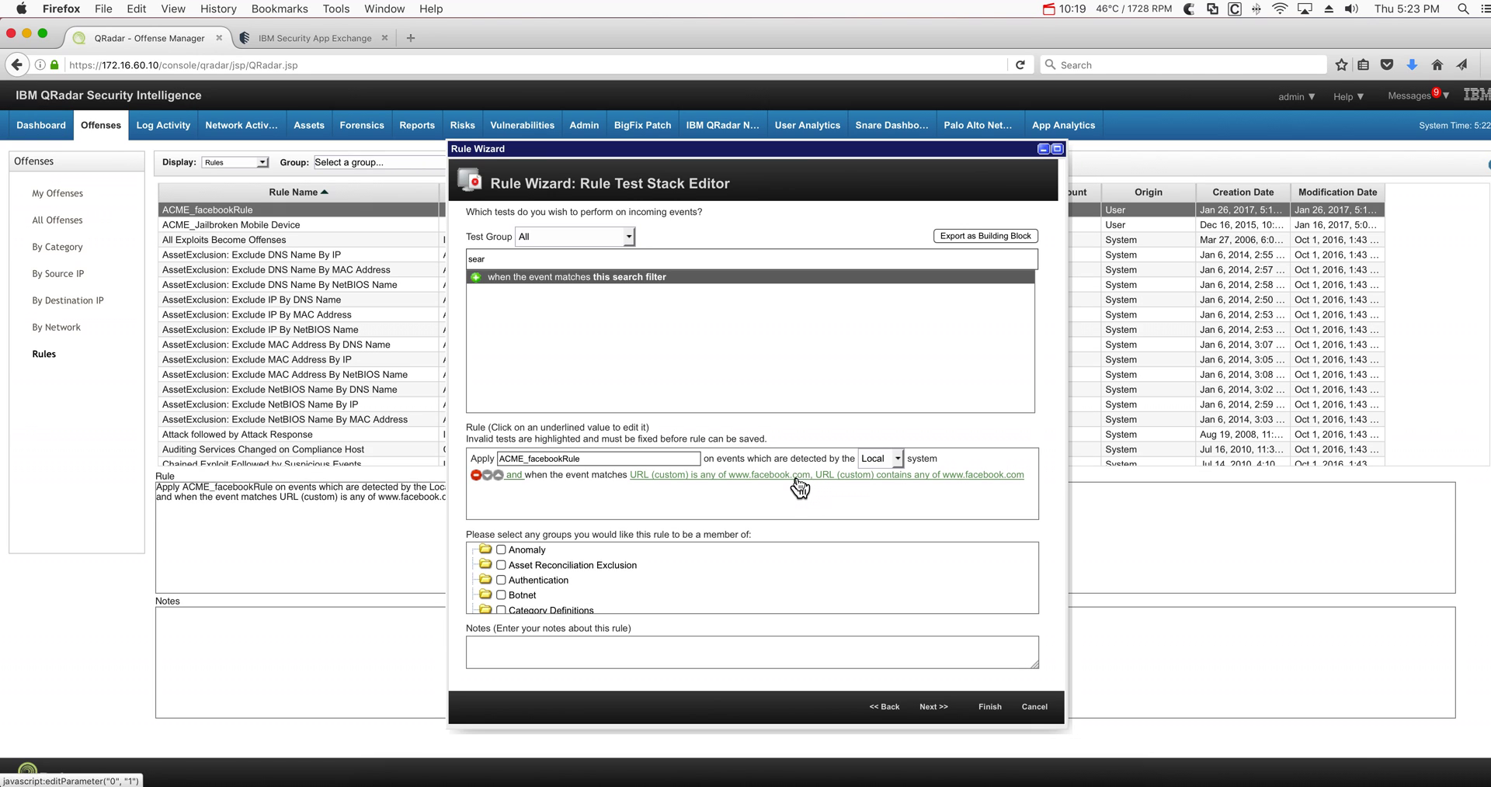
pyautogui.click(893, 477)
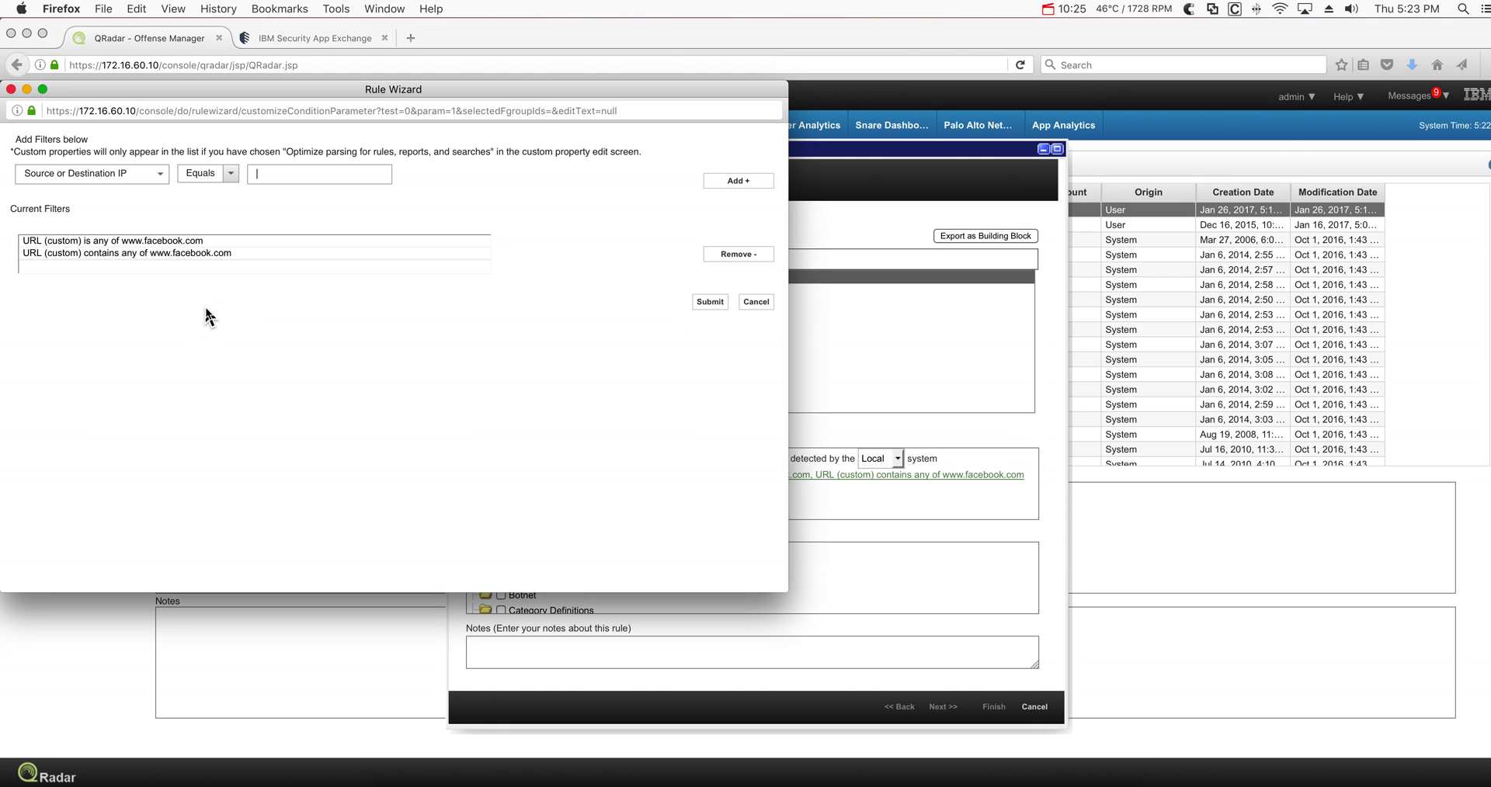
pyautogui.click(357, 240)
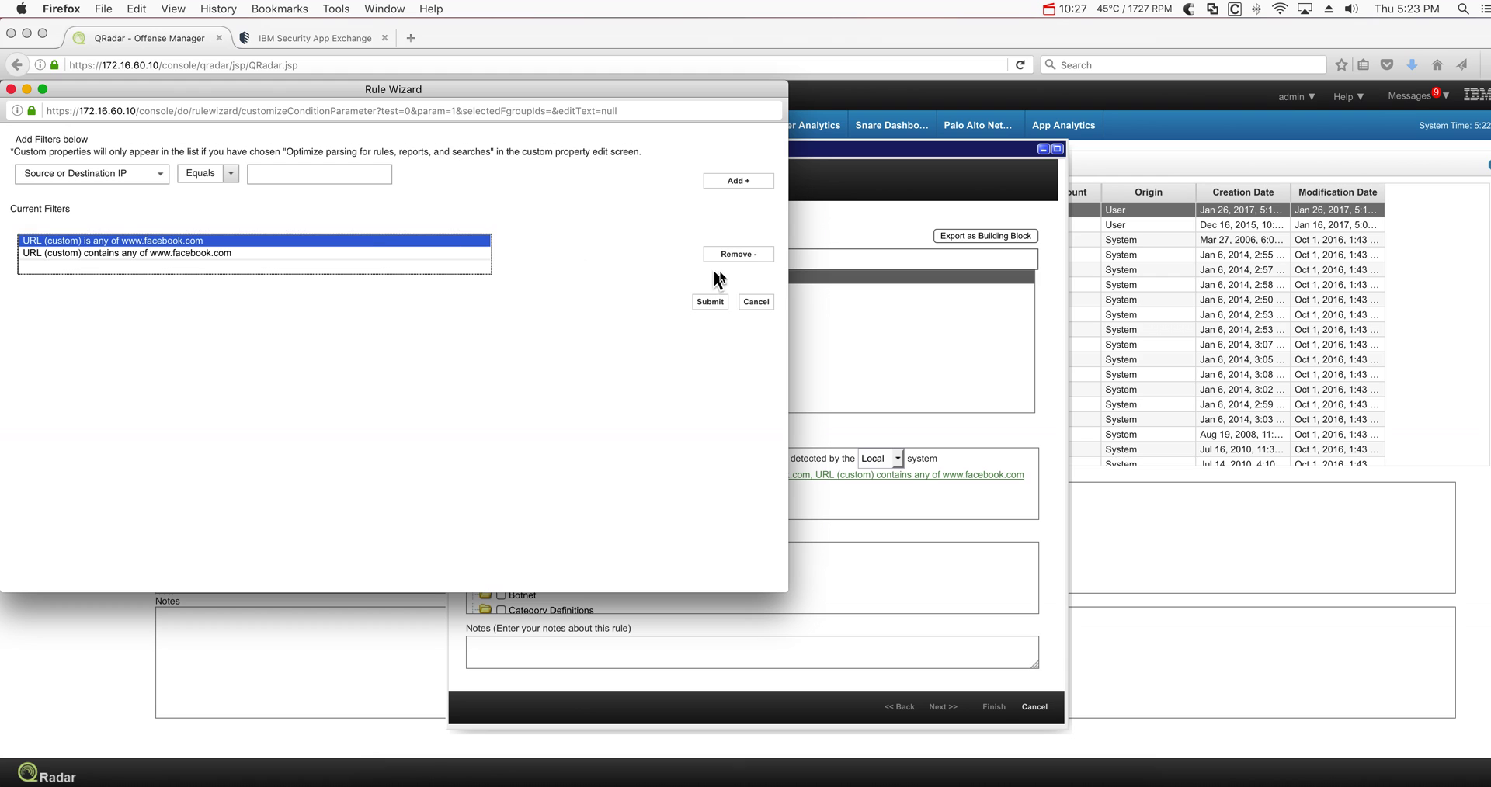
pyautogui.click(738, 255)
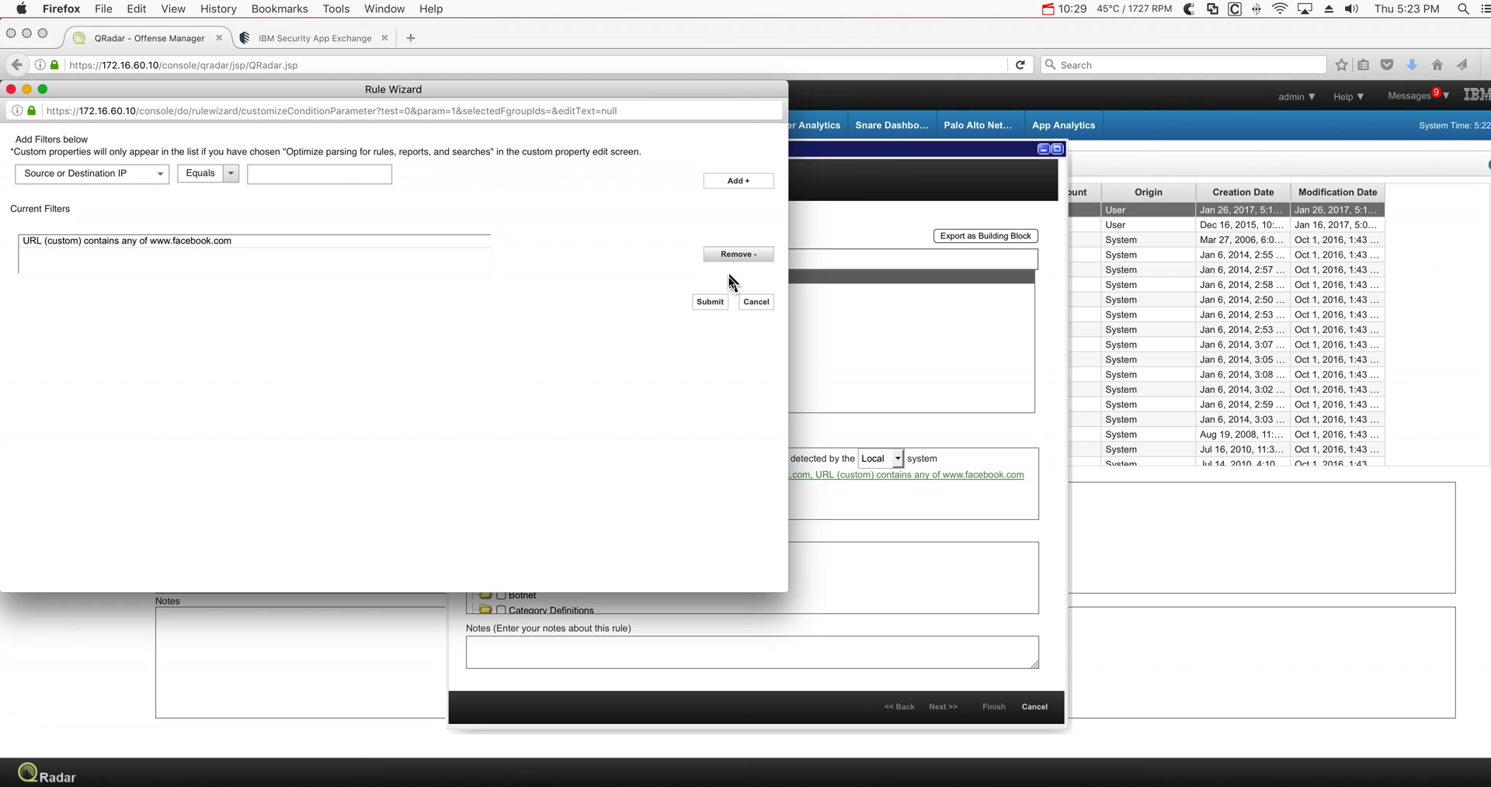
pyautogui.click(710, 301)
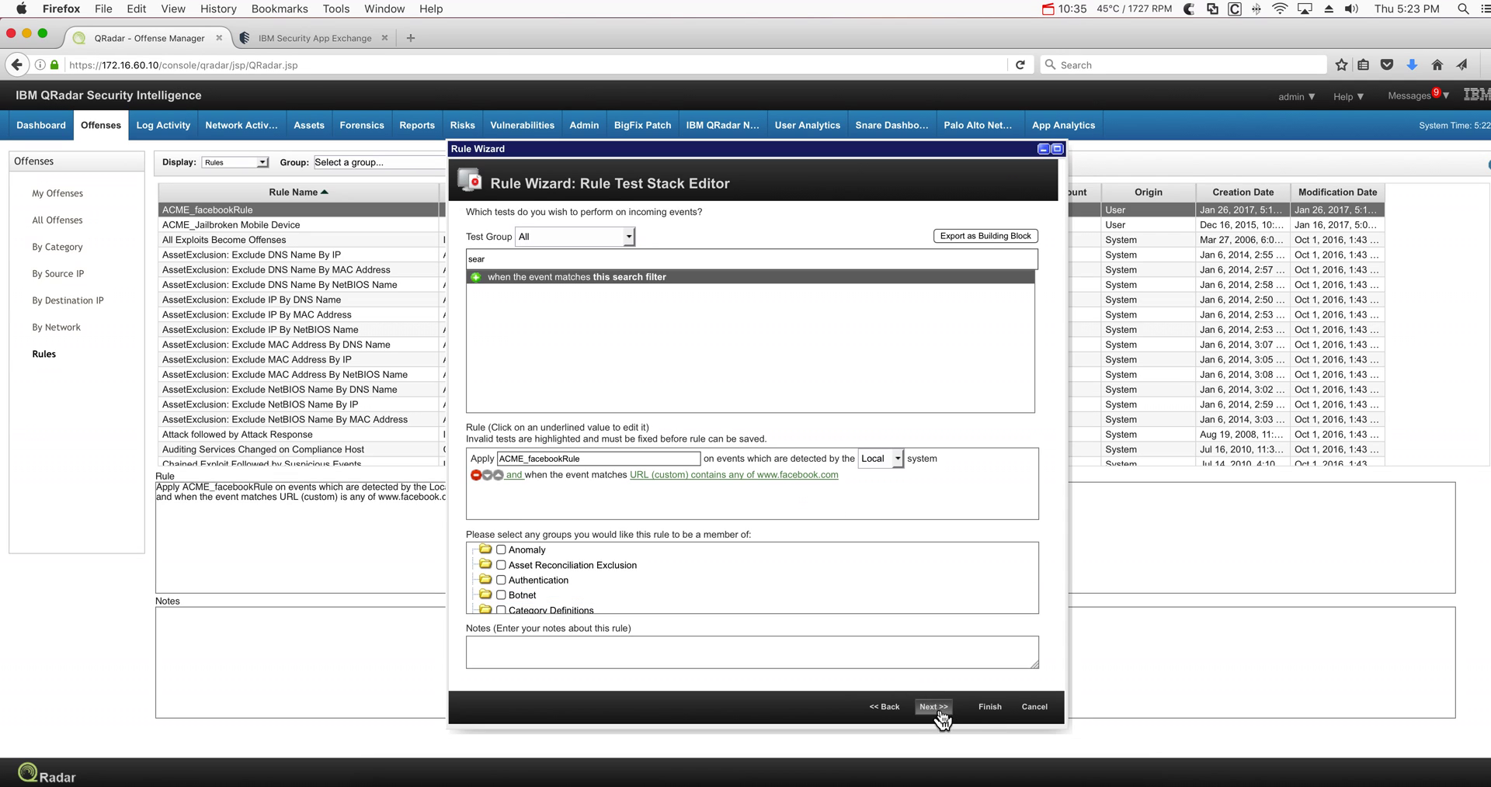
pyautogui.click(981, 710)
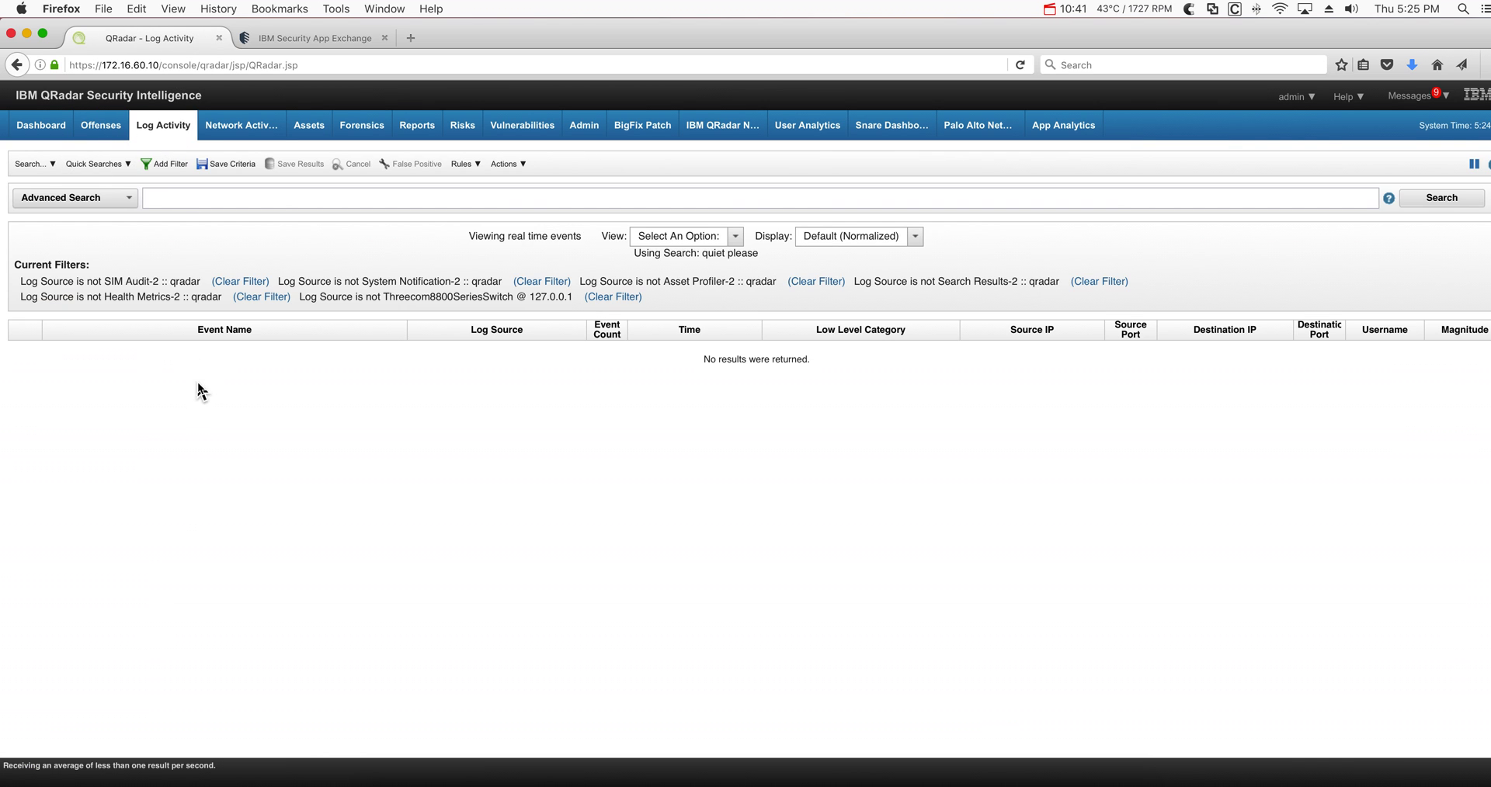
# Replay /demo/events/facebook.log at 10 messages per second in Terminal and return to Log Activity in Firefox
pyautogui.click(100, 127)
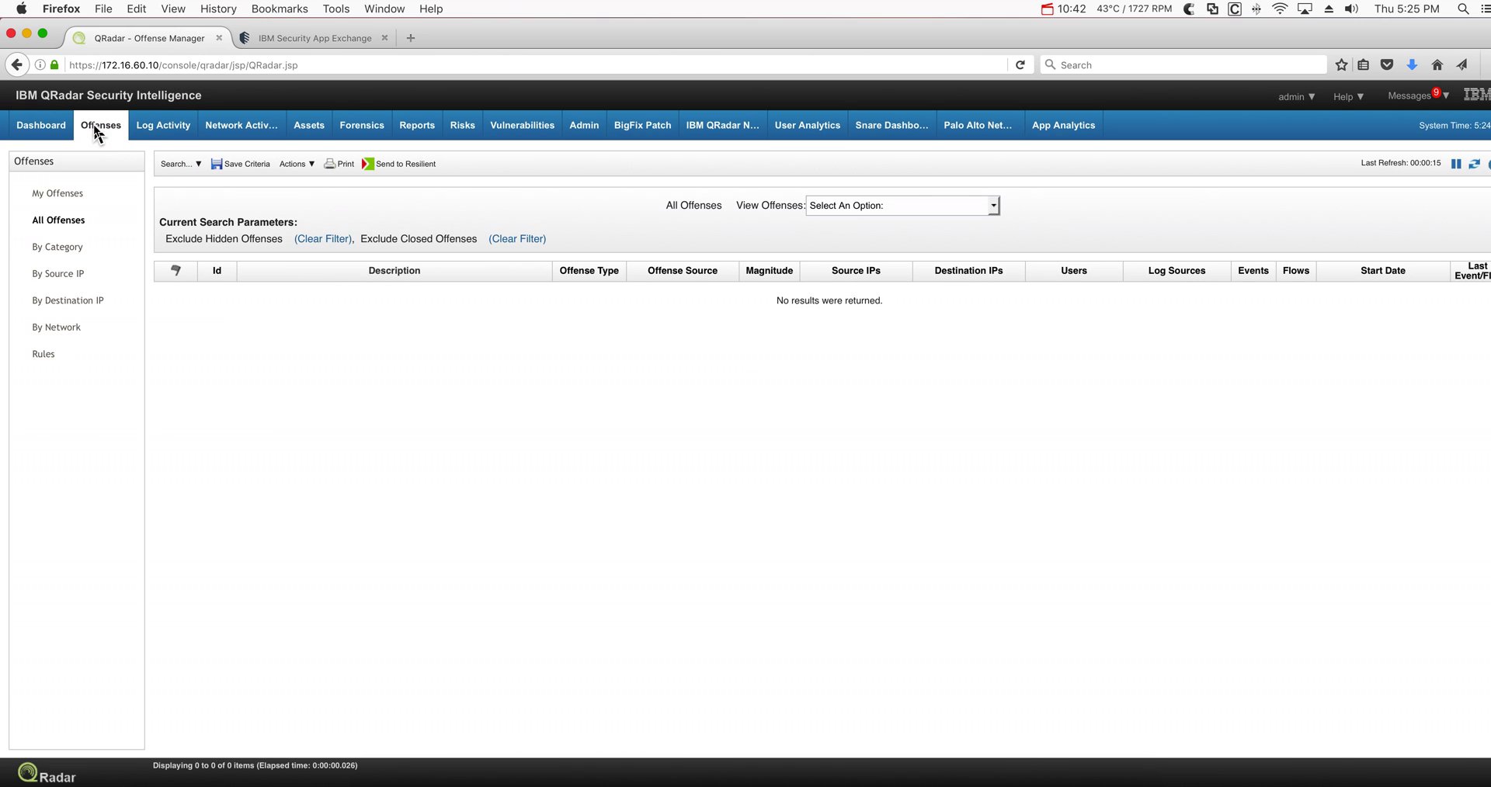
pyautogui.click(159, 128)
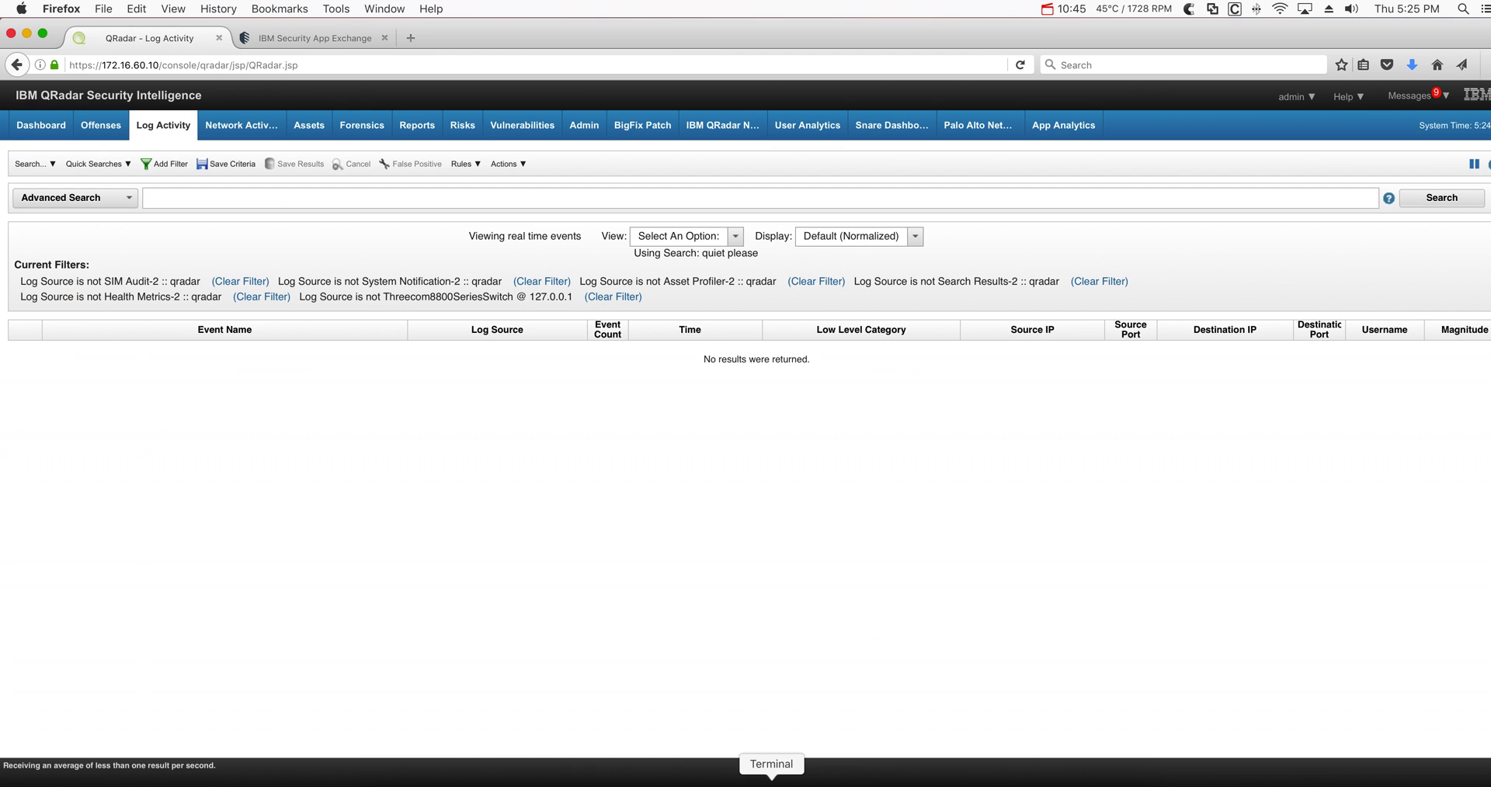
pyautogui.click(771, 778)
pyautogui.press('Up')
pyautogui.press('Return')
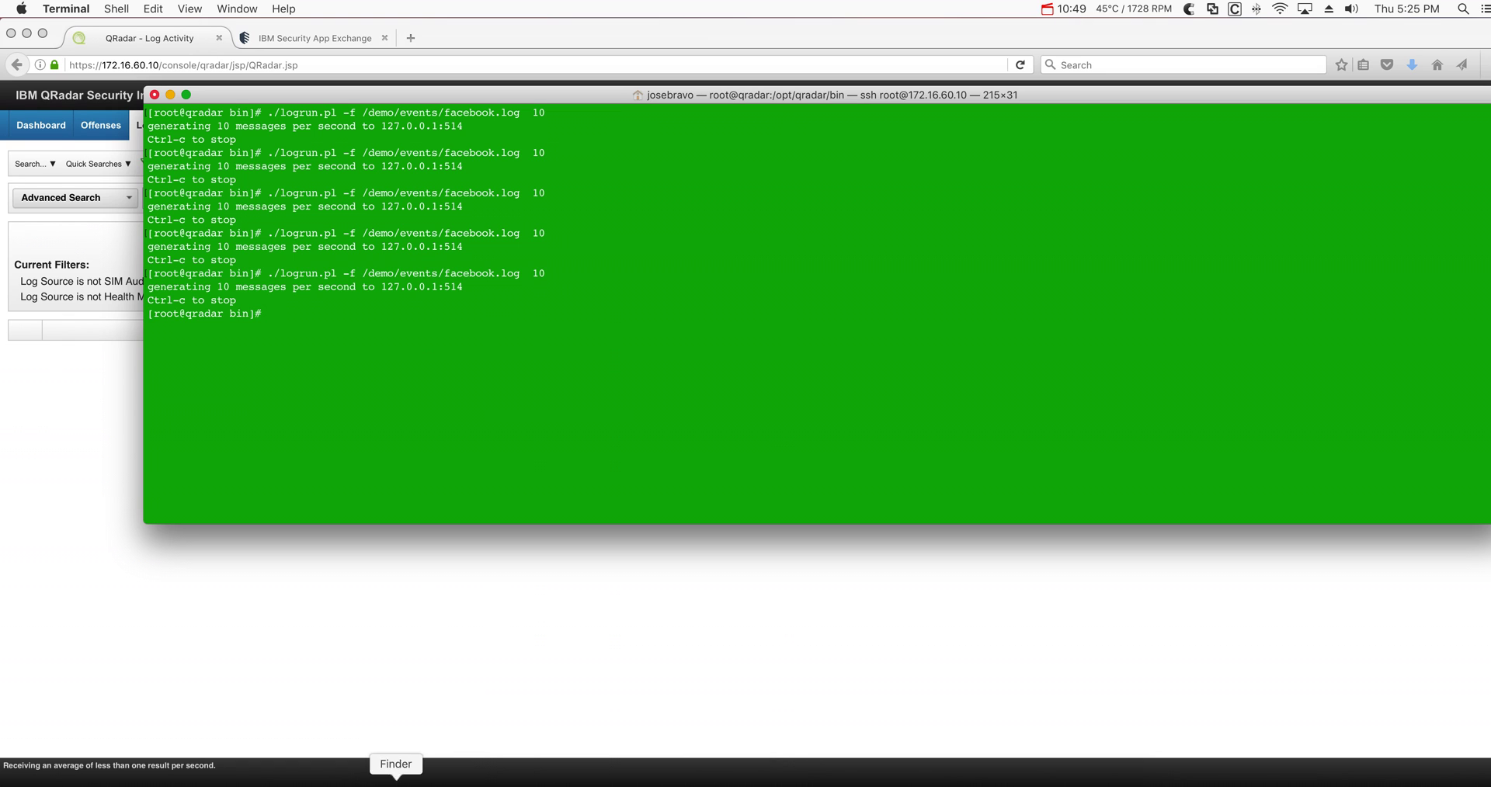
pyautogui.click(95, 414)
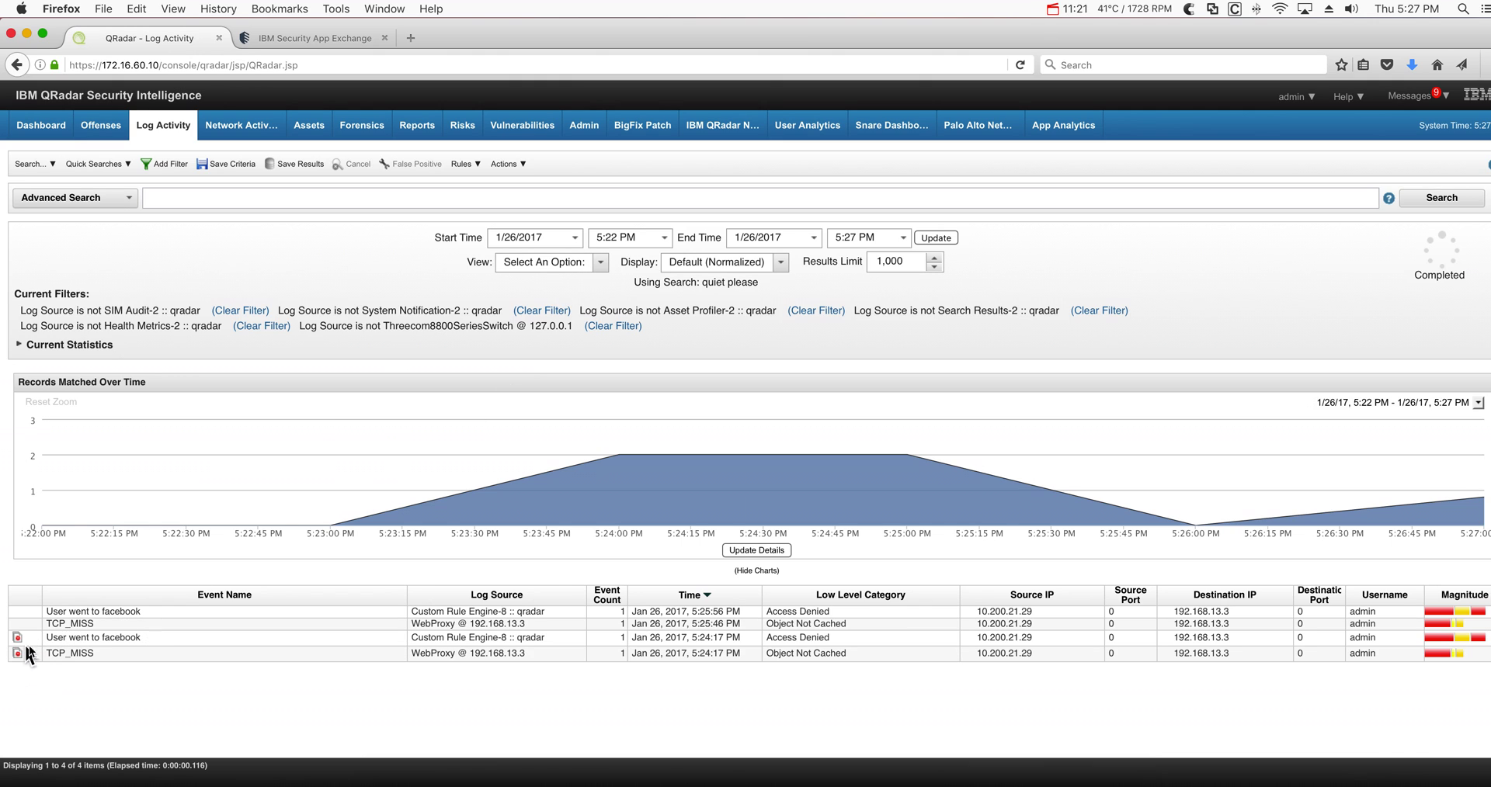
# Open the "User went to facebook" offense and display the rules contributing to it
pyautogui.click(93, 128)
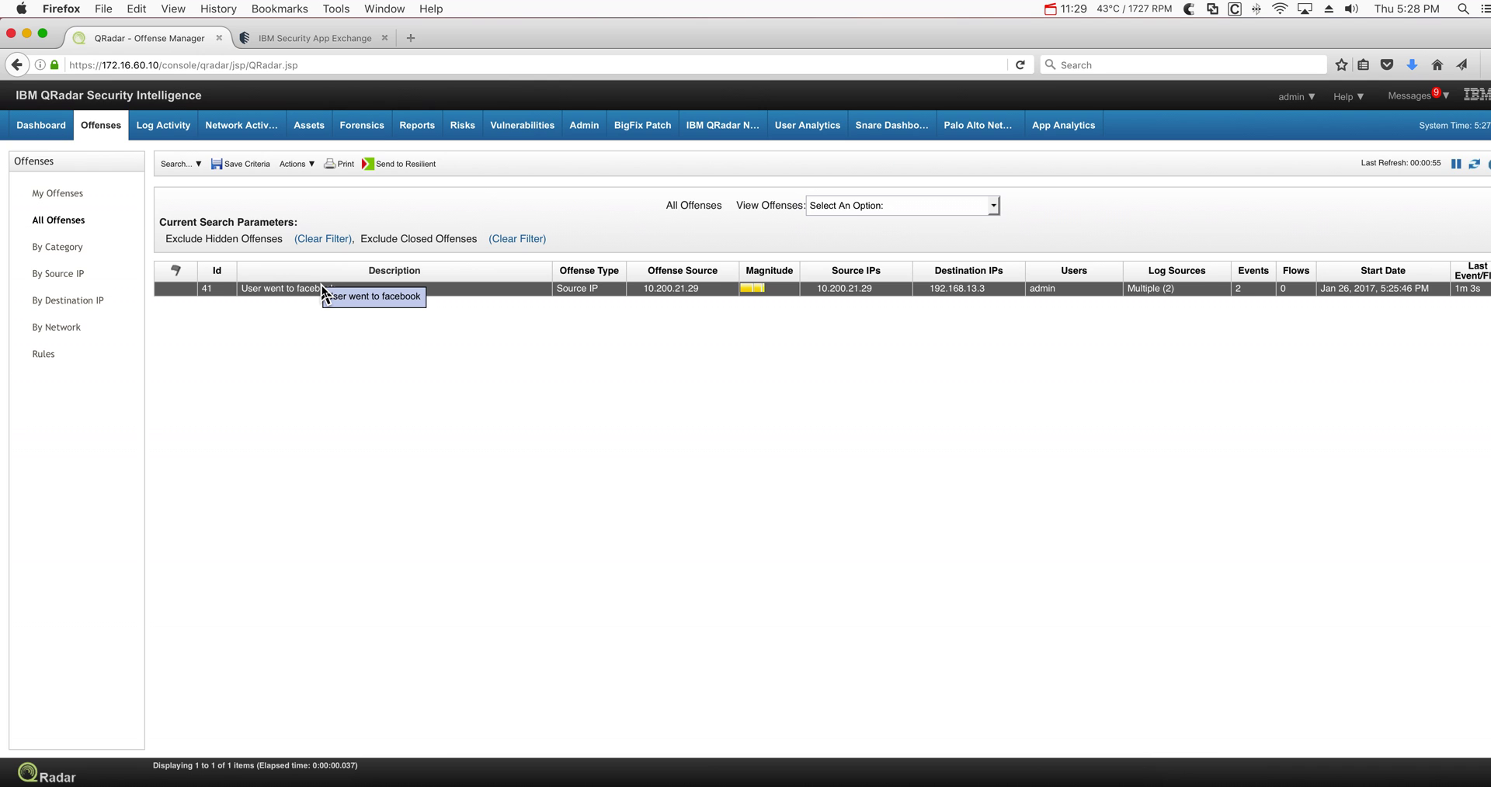
pyautogui.doubleClick(322, 286)
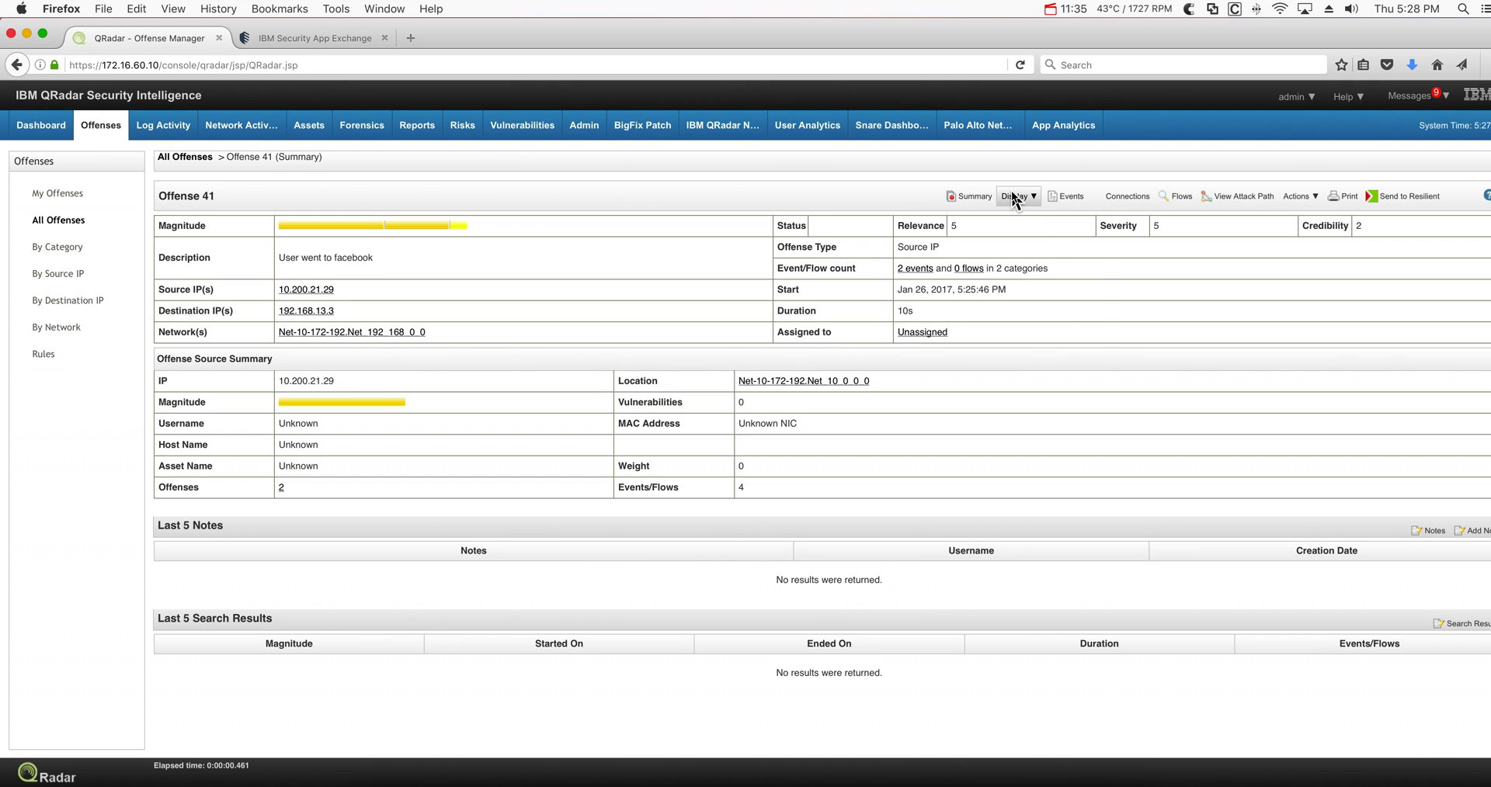
pyautogui.click(1014, 198)
pyautogui.click(1023, 361)
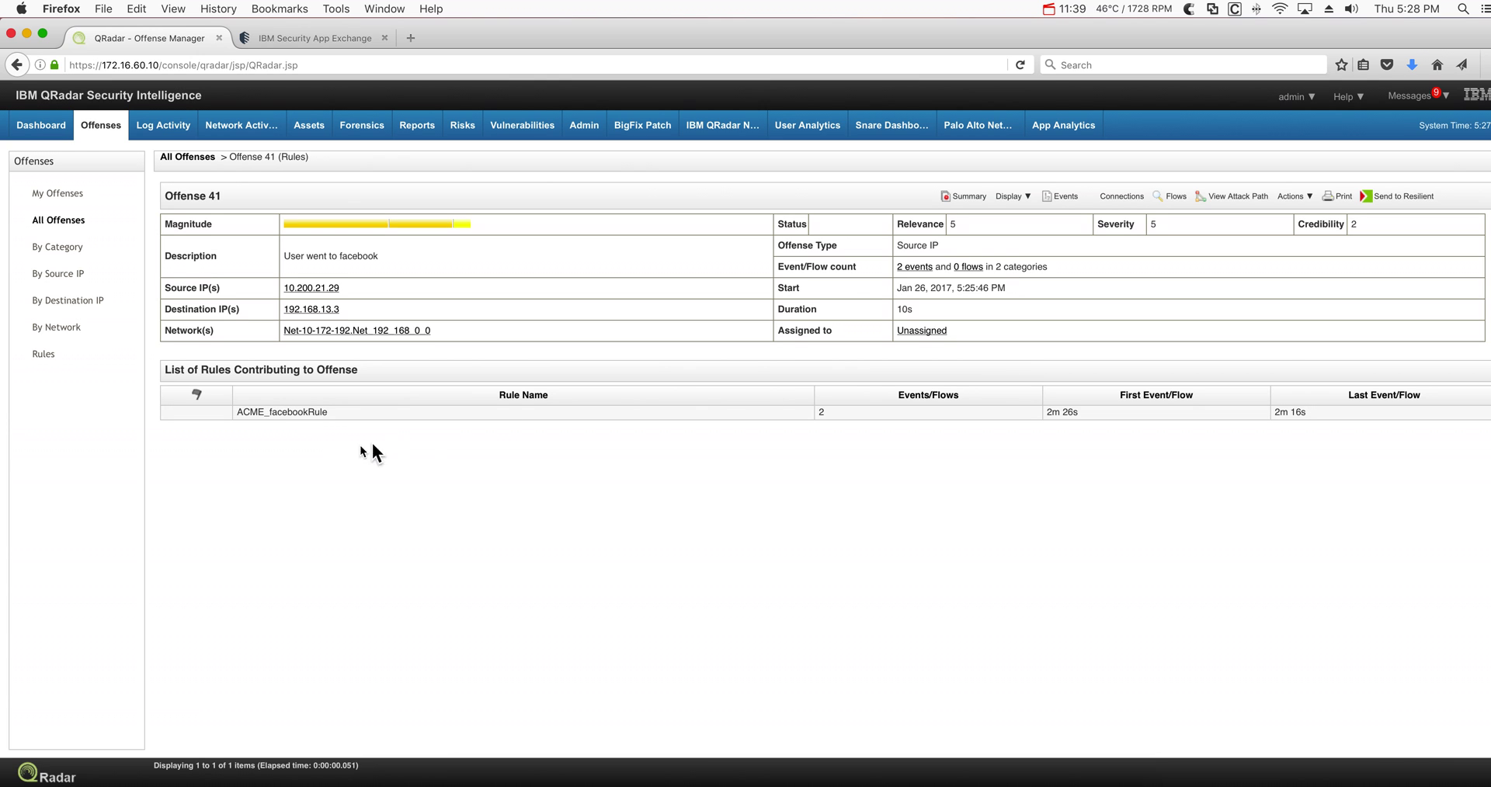
# Open the contributing ACME_facebookRule and add the test "when the event(s) were detected by one or more of these log sources"
pyautogui.doubleClick(304, 412)
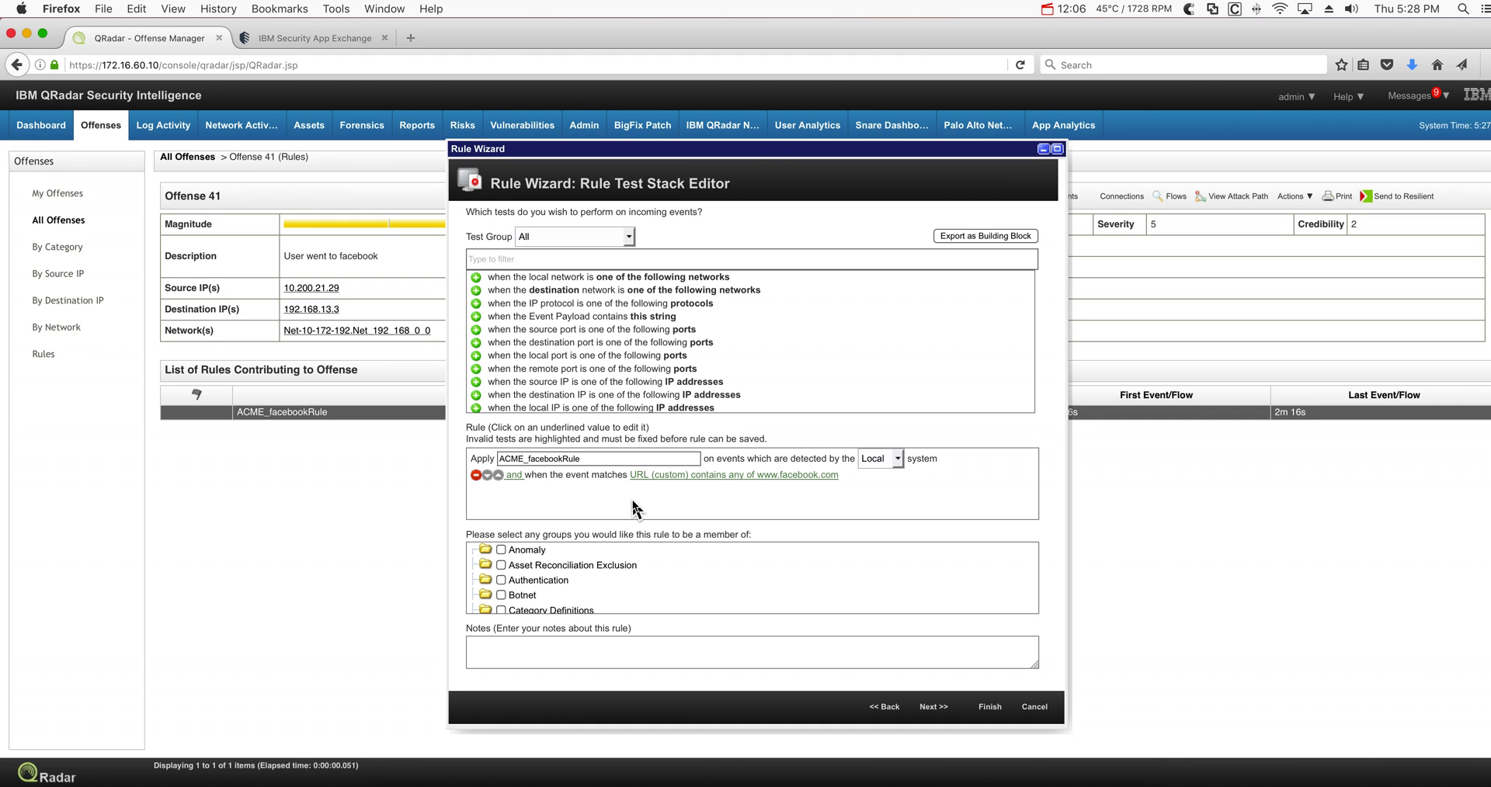
pyautogui.click(549, 259)
pyautogui.write('detected')
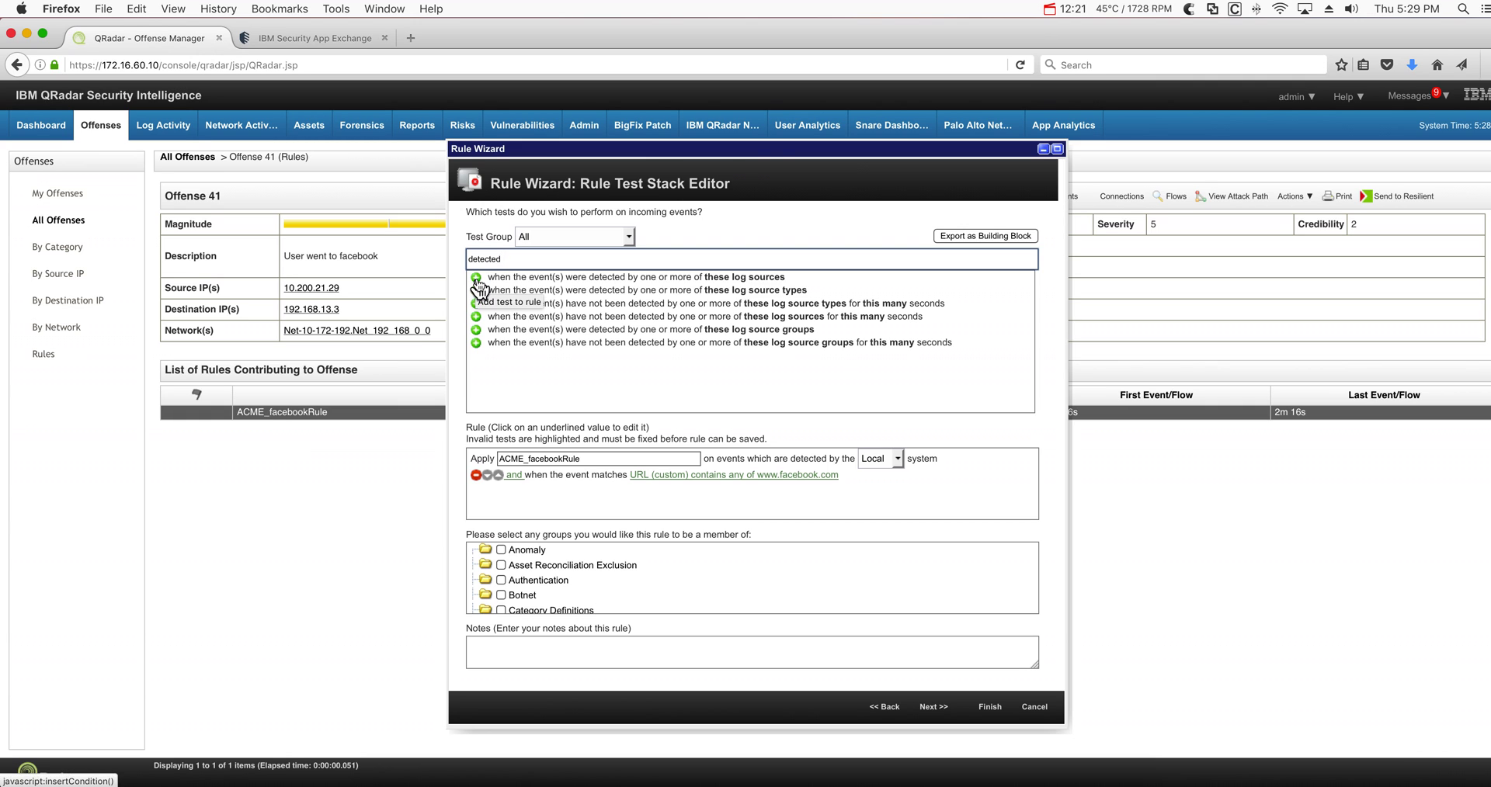
pyautogui.click(475, 279)
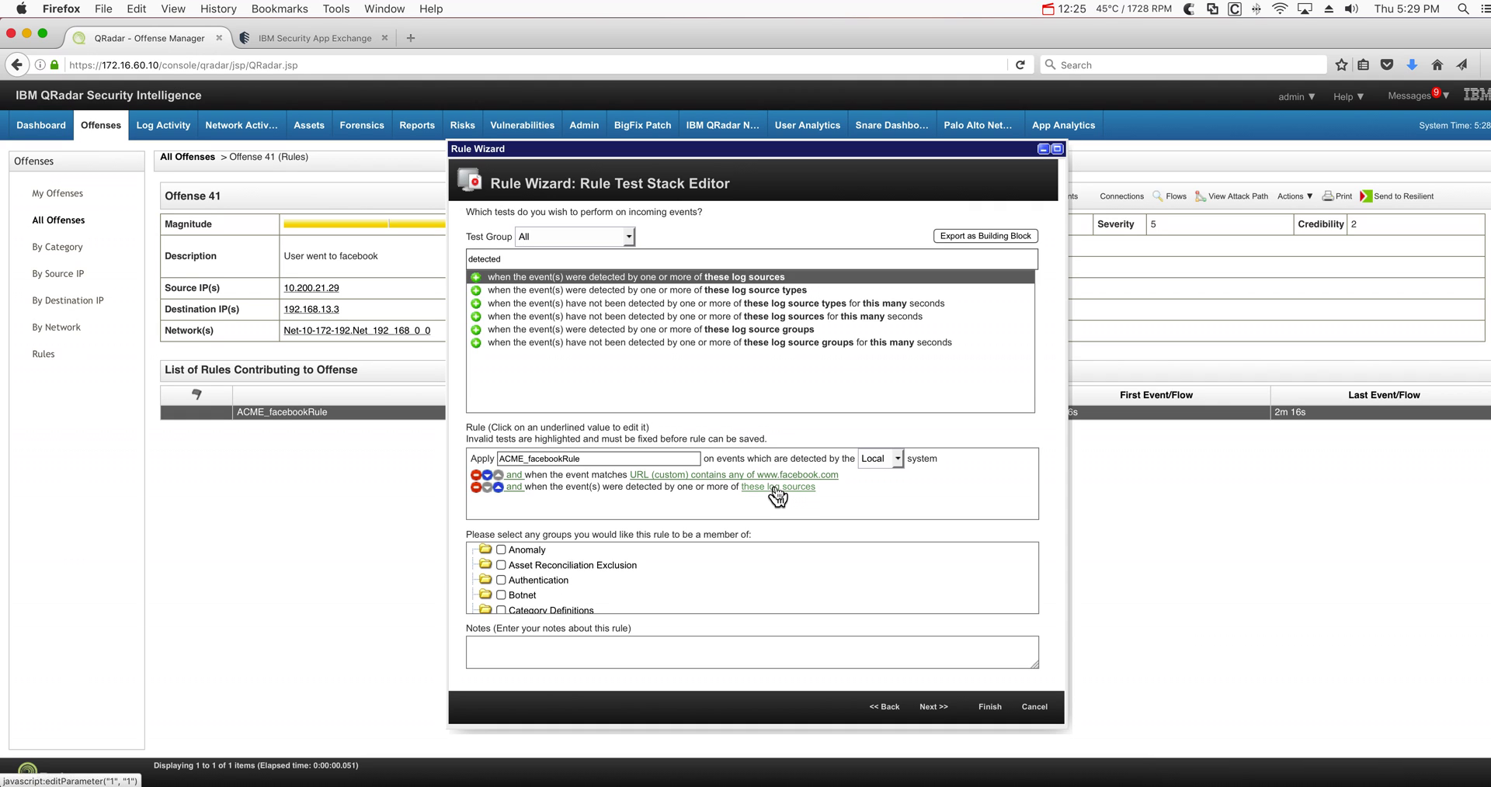
# Set the new test's log source to WebProxy @ 192.168.13.3 and move that test above the URL test
pyautogui.click(776, 488)
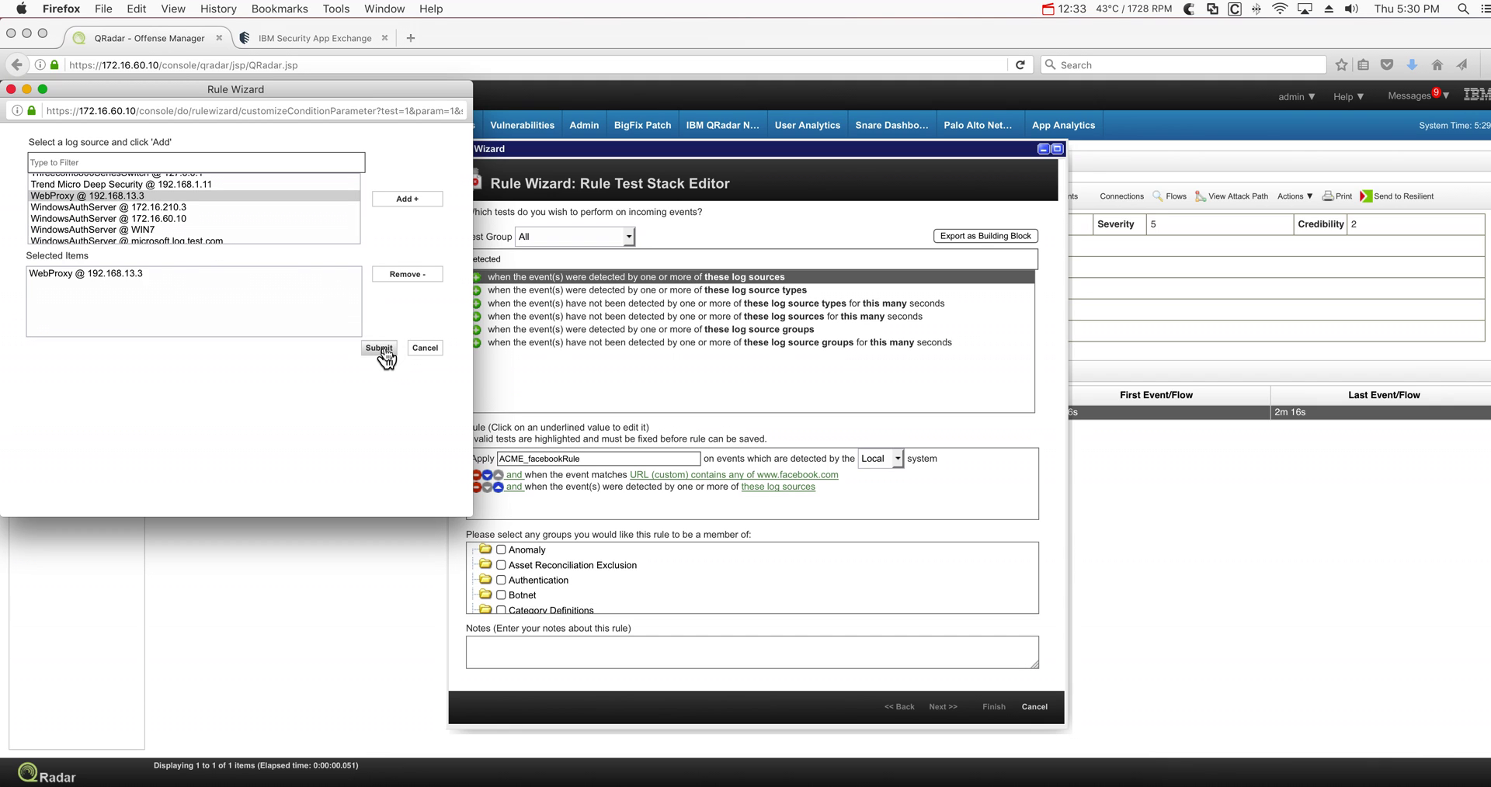
pyautogui.click(380, 349)
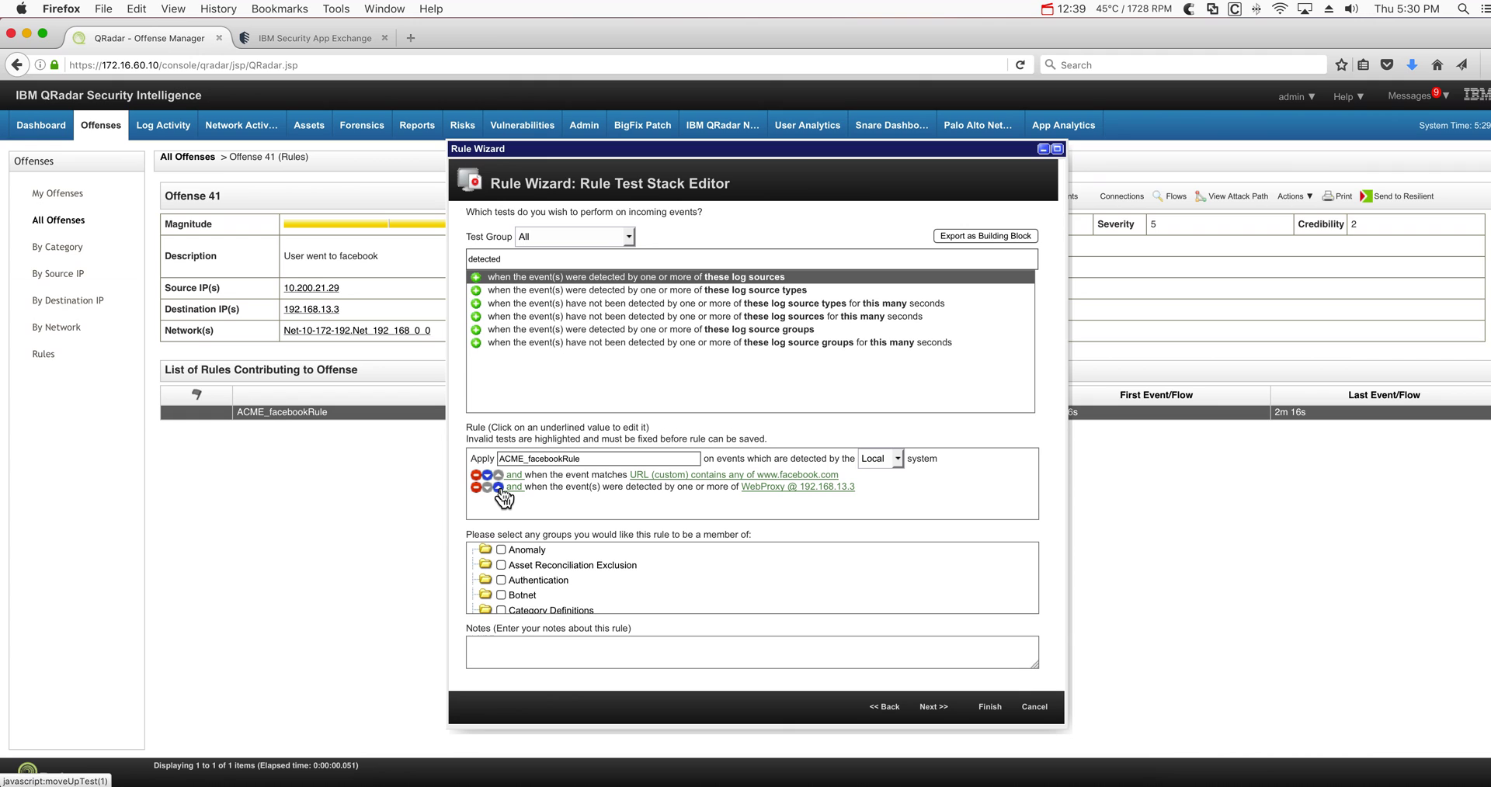
pyautogui.click(498, 488)
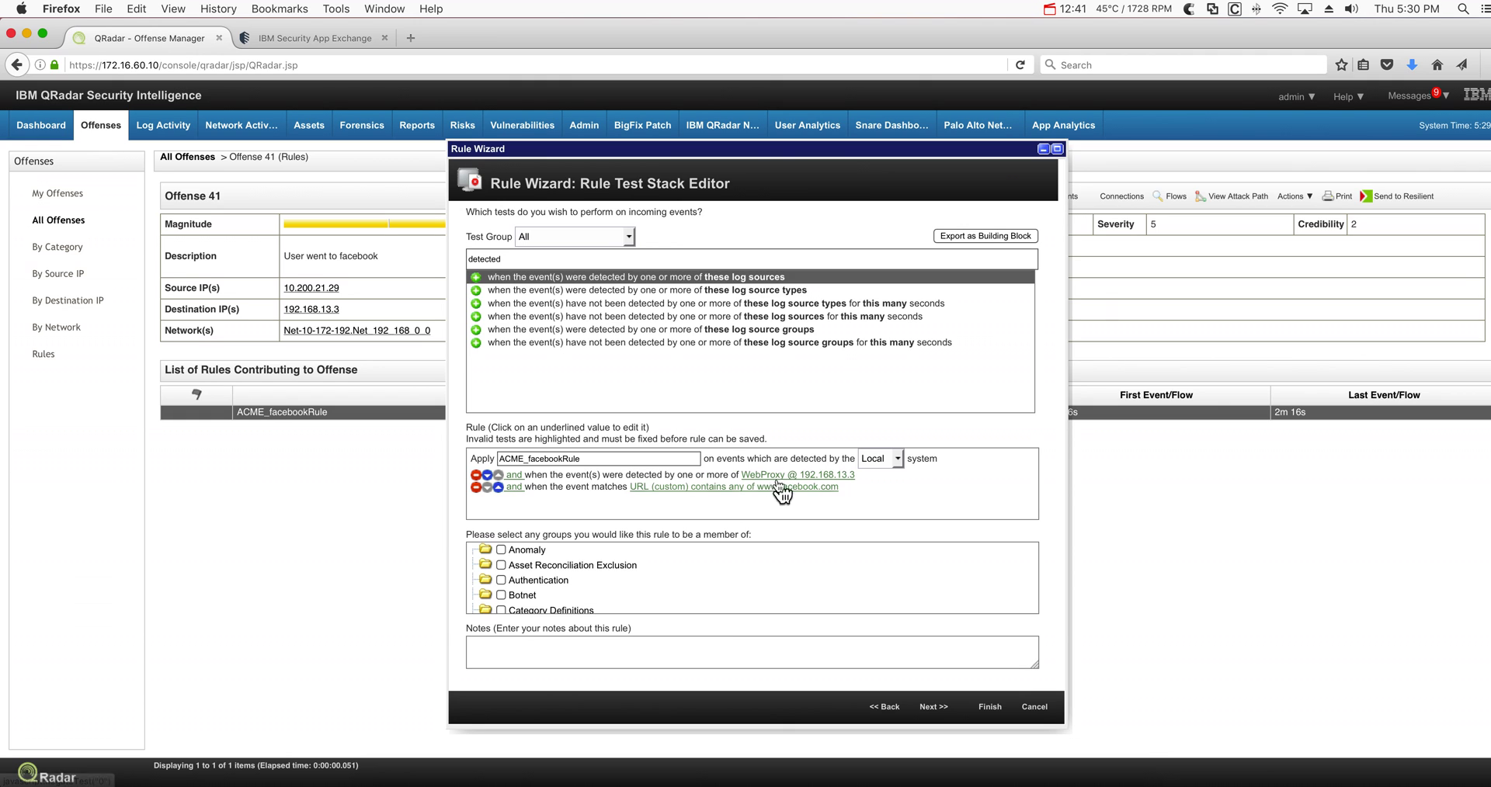